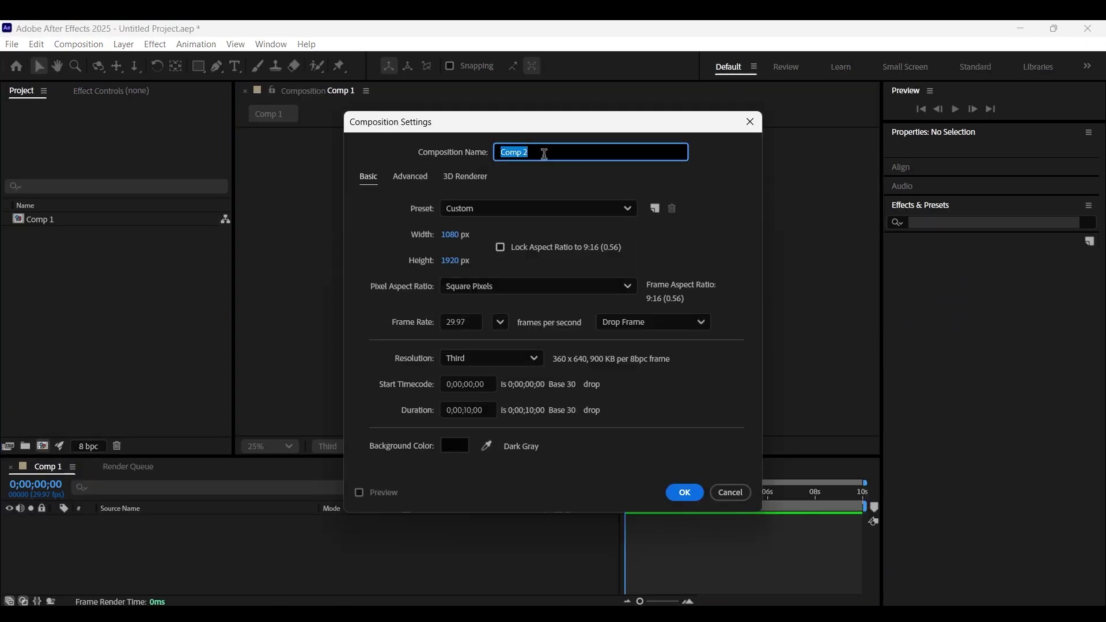
Step: Create a 1080 x 1920 px composition named 1, then import New Project 624 [B9AA589].png and place it as a layer
{"action": "left_click", "coordinate": [688, 497]}
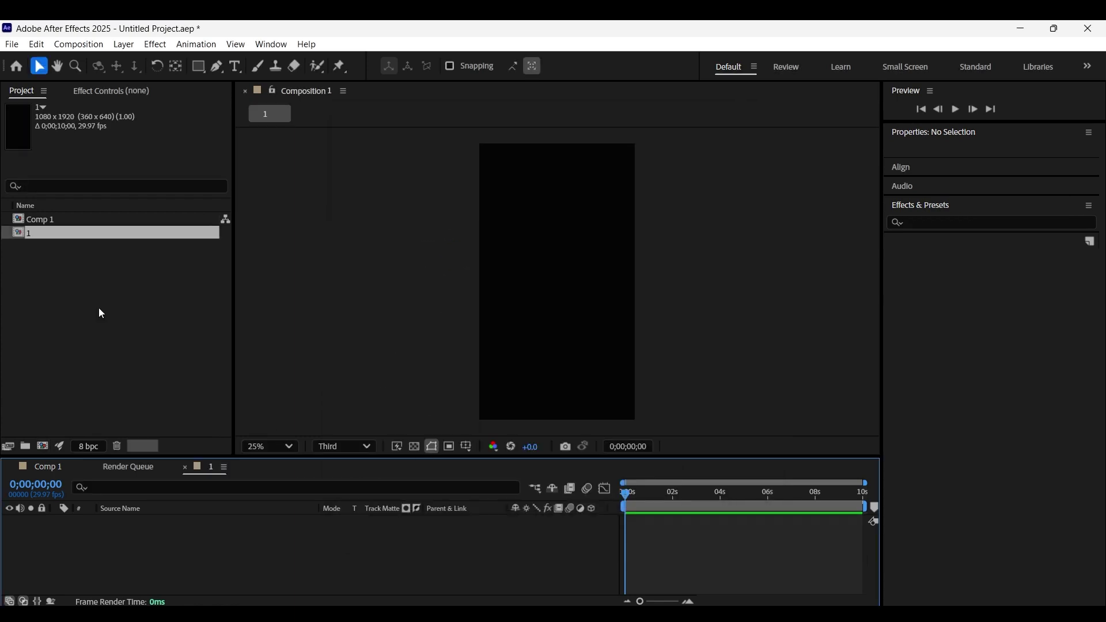
{"action": "key", "text": "alt+Tab"}
{"action": "key", "text": "alt+Tab"}
{"action": "left_click_drag", "start_coordinate": [729, 168], "coordinate": [87, 352]}
{"action": "left_click_drag", "start_coordinate": [83, 219], "coordinate": [155, 538]}
Step: Scale the note image layer to 93%
{"action": "key", "text": "s"}
{"action": "left_click_drag", "start_coordinate": [545, 533], "coordinate": [545, 549]}
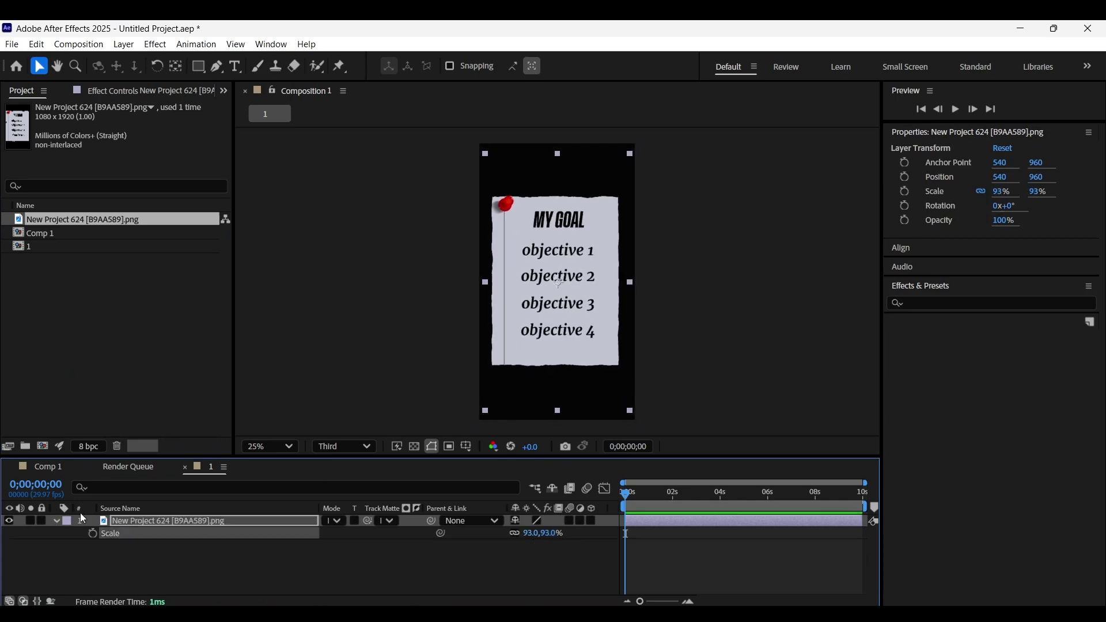
{"action": "left_click", "coordinate": [56, 522]}
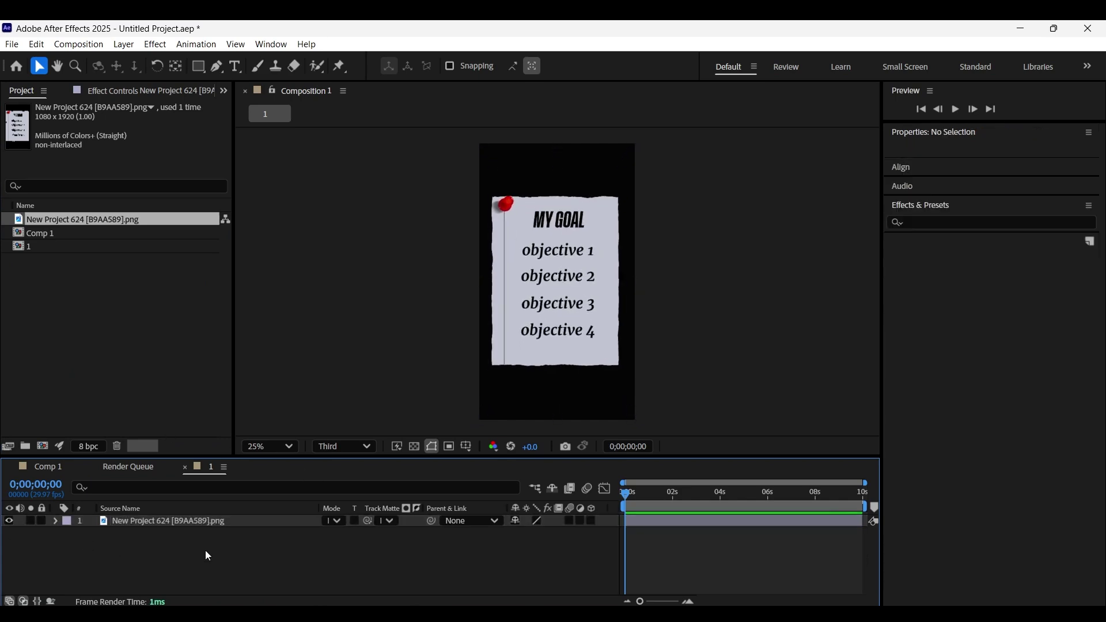
{"action": "left_click", "coordinate": [206, 558]}
Step: Import Brush Stroke Green Screen.mp4 and place it above the note image in composition 1
{"action": "key", "text": "alt+Tab"}
{"action": "mouse_move", "coordinate": [167, 170]}
{"action": "left_mouse_down"}
{"action": "mouse_move", "coordinate": [767, 611]}
{"action": "mouse_move", "coordinate": [148, 395]}
{"action": "mouse_move", "coordinate": [27, 314]}
{"action": "left_mouse_up"}
{"action": "mouse_move", "coordinate": [51, 247]}
{"action": "left_mouse_down"}
{"action": "mouse_move", "coordinate": [101, 461]}
{"action": "mouse_move", "coordinate": [154, 539]}
{"action": "left_mouse_up"}
Step: Apply Keylight (1.2) to the brush stroke clip and sample its green background as the Screen Colour
{"action": "left_click", "coordinate": [942, 306]}
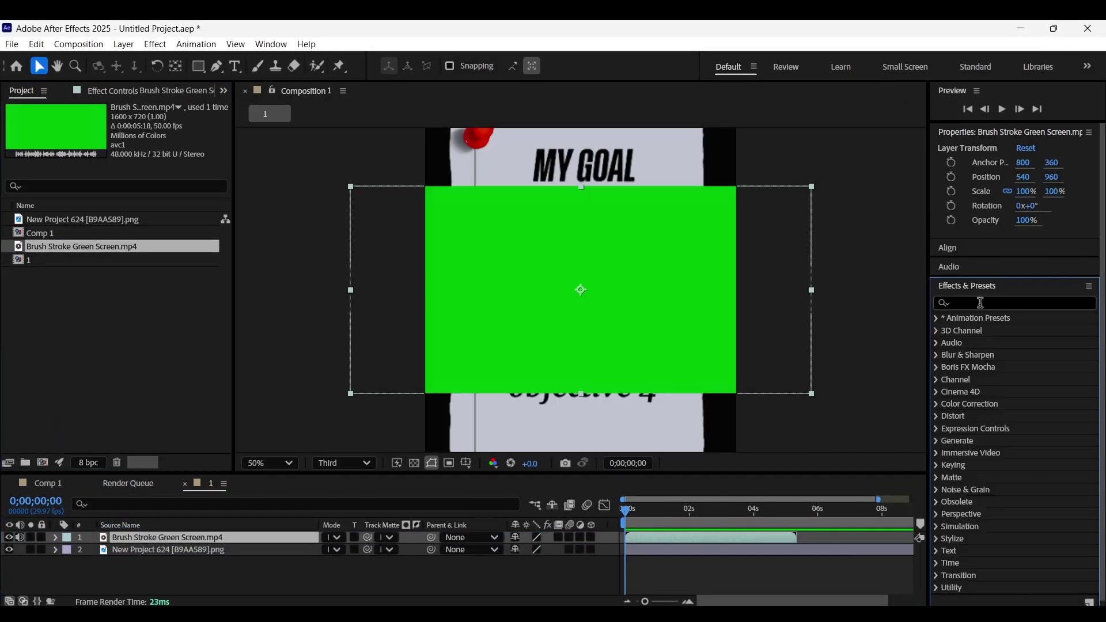
{"action": "type", "text": "keylig"}
{"action": "left_click_drag", "start_coordinate": [1004, 373], "coordinate": [683, 323]}
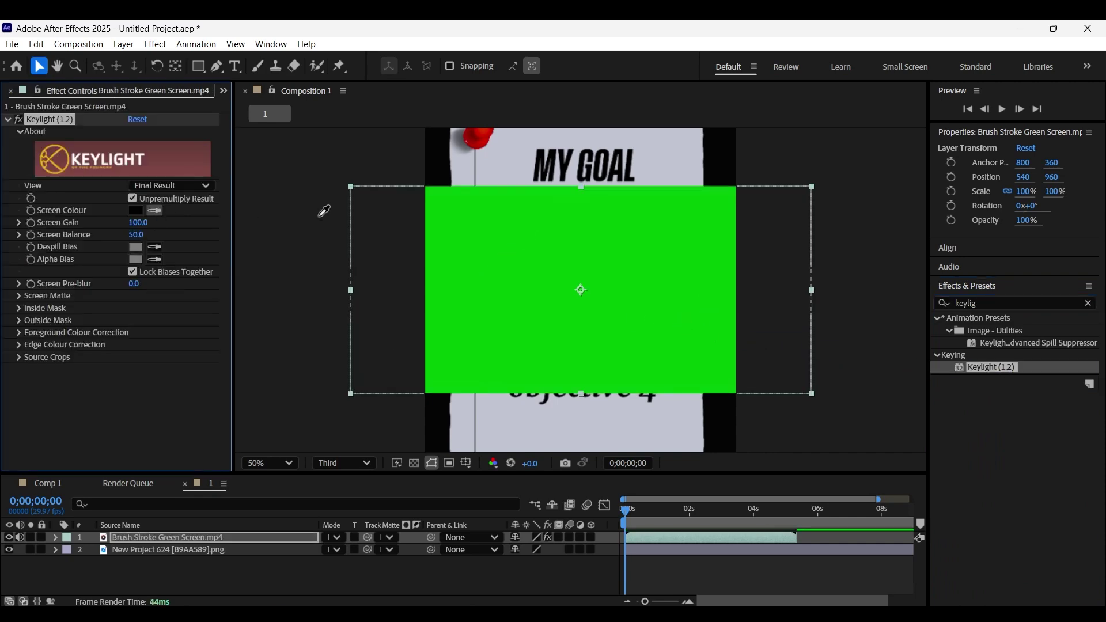
{"action": "left_click", "coordinate": [458, 221]}
Step: At 0;00;03;01, unlink the brush stroke layer's scale proportions and set its scale to 67% by 105%
{"action": "mouse_move", "coordinate": [642, 507]}
{"action": "left_mouse_down"}
{"action": "mouse_move", "coordinate": [684, 520]}
{"action": "mouse_move", "coordinate": [645, 520]}
{"action": "mouse_move", "coordinate": [724, 537]}
{"action": "left_mouse_up"}
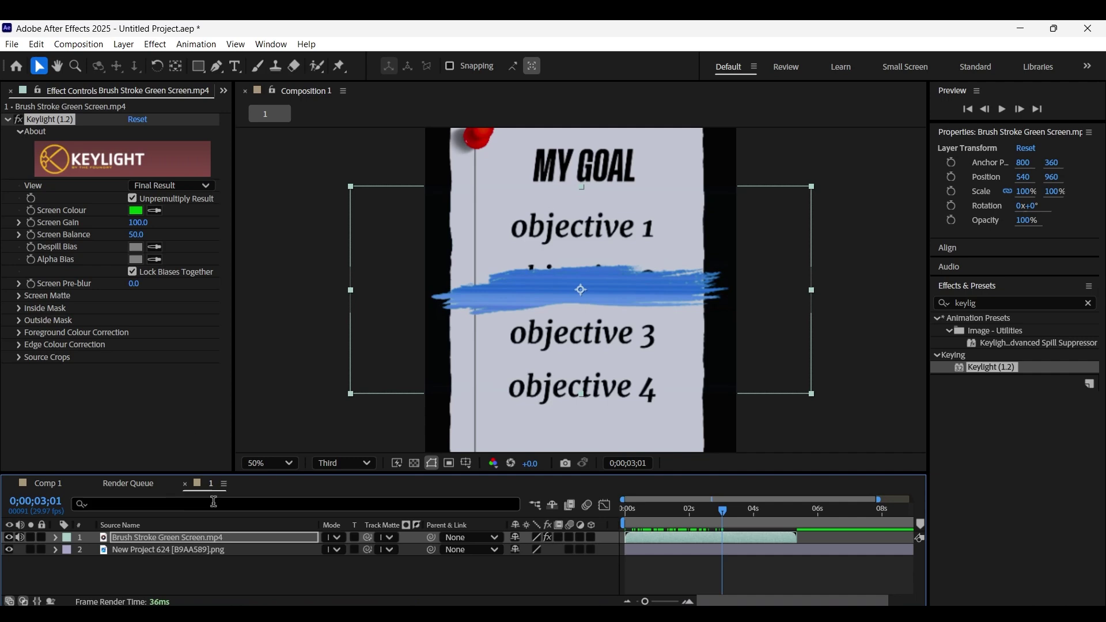
{"action": "key", "text": "s"}
{"action": "mouse_move", "coordinate": [537, 552]}
{"action": "left_mouse_down"}
{"action": "mouse_move", "coordinate": [527, 552]}
{"action": "mouse_move", "coordinate": [578, 556]}
{"action": "left_mouse_up"}
{"action": "left_click", "coordinate": [516, 550]}
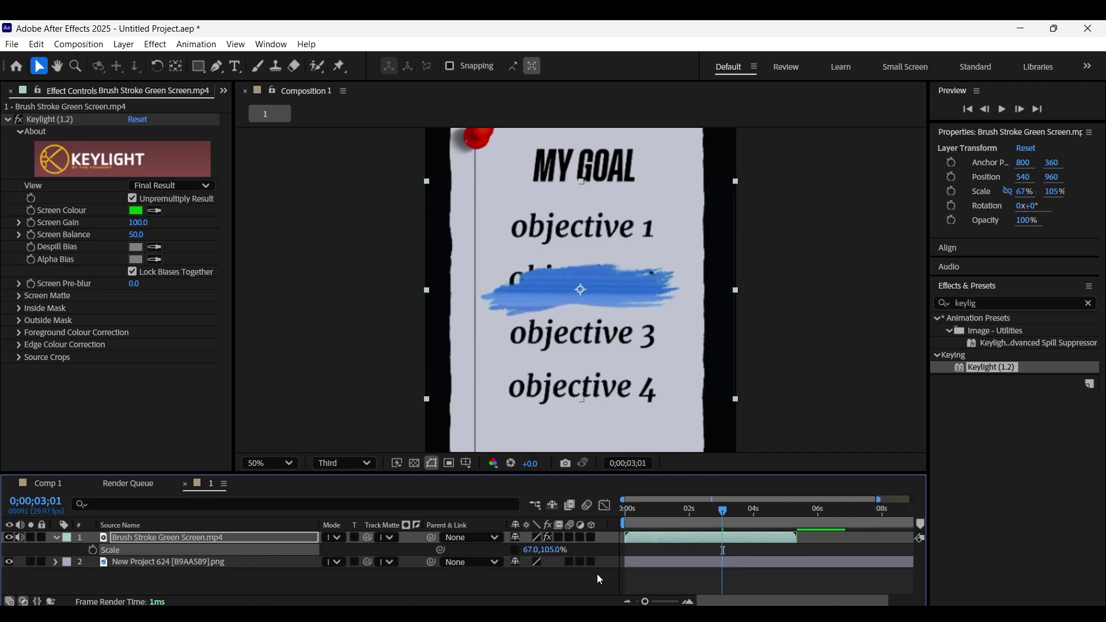
Step: Move the brush stroke layer up over the "objective 2" line, to a Y position of 914
{"action": "left_click", "coordinate": [576, 306]}
{"action": "key", "text": "Up"}
{"action": "key", "text": "Up"}
{"action": "key", "text": "Up"}
{"action": "key", "text": "Up"}
{"action": "key", "text": "Up"}
{"action": "key", "text": "Up"}
{"action": "key", "text": "Up"}
{"action": "key", "text": "Up"}
{"action": "key", "text": "Up"}
{"action": "key", "text": "Up"}
{"action": "key", "text": "Up"}
{"action": "key", "text": "Up"}
{"action": "key", "text": "Up"}
{"action": "left_click_drag", "start_coordinate": [576, 310], "coordinate": [576, 305]}
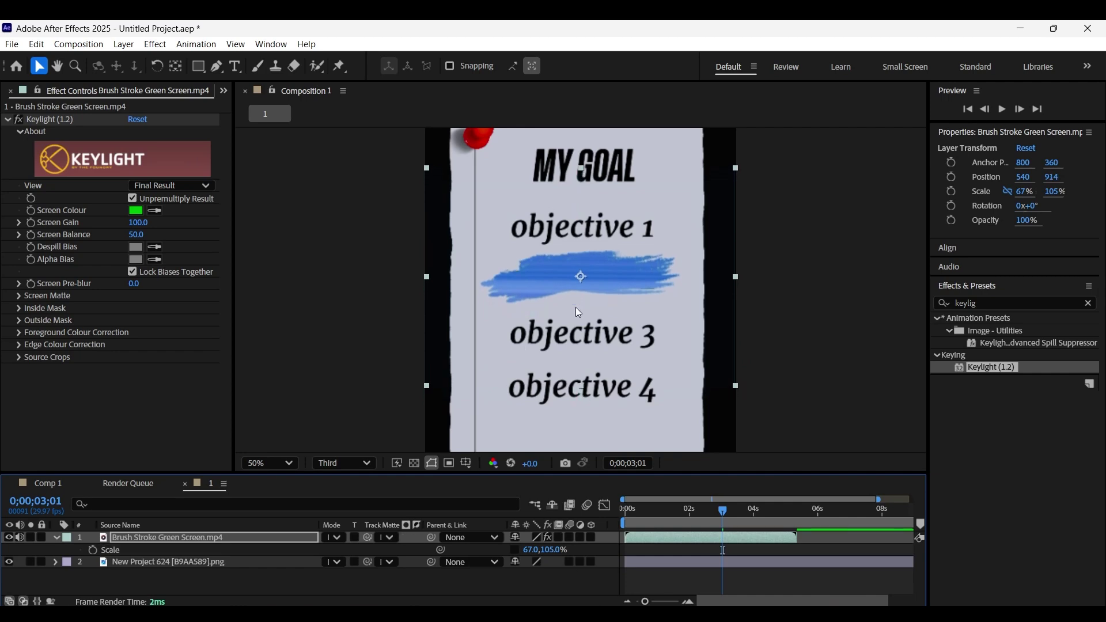
Step: Set the brush stroke layer's blending mode to Multiply and preview the animation from the start
{"action": "left_click", "coordinate": [335, 538]}
{"action": "left_click", "coordinate": [422, 150]}
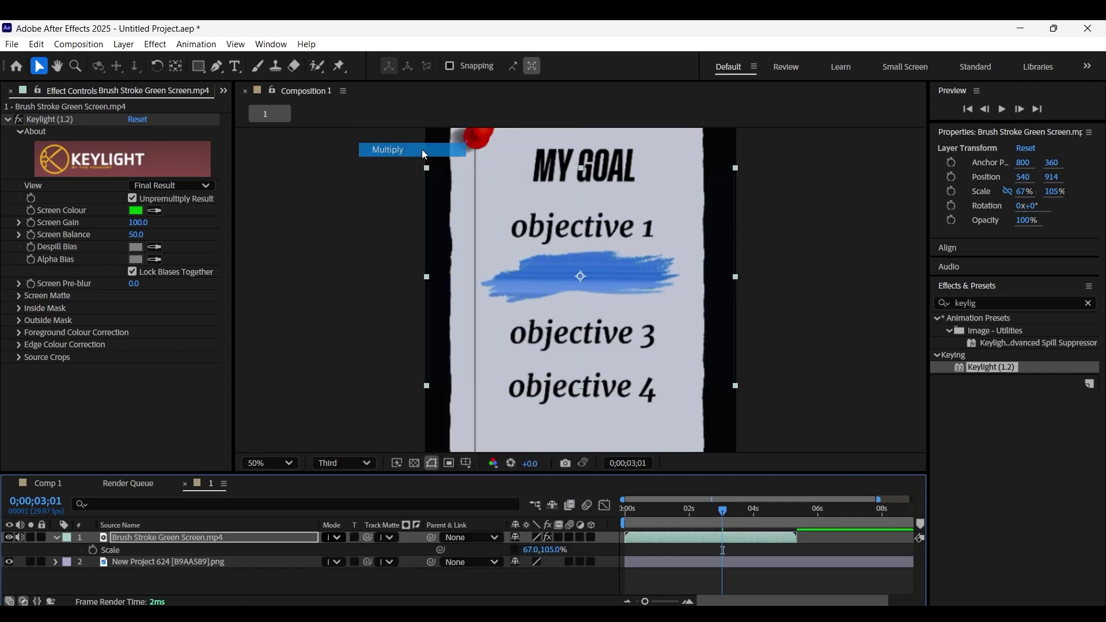
{"action": "key", "text": "Home"}
{"action": "key", "text": "space"}
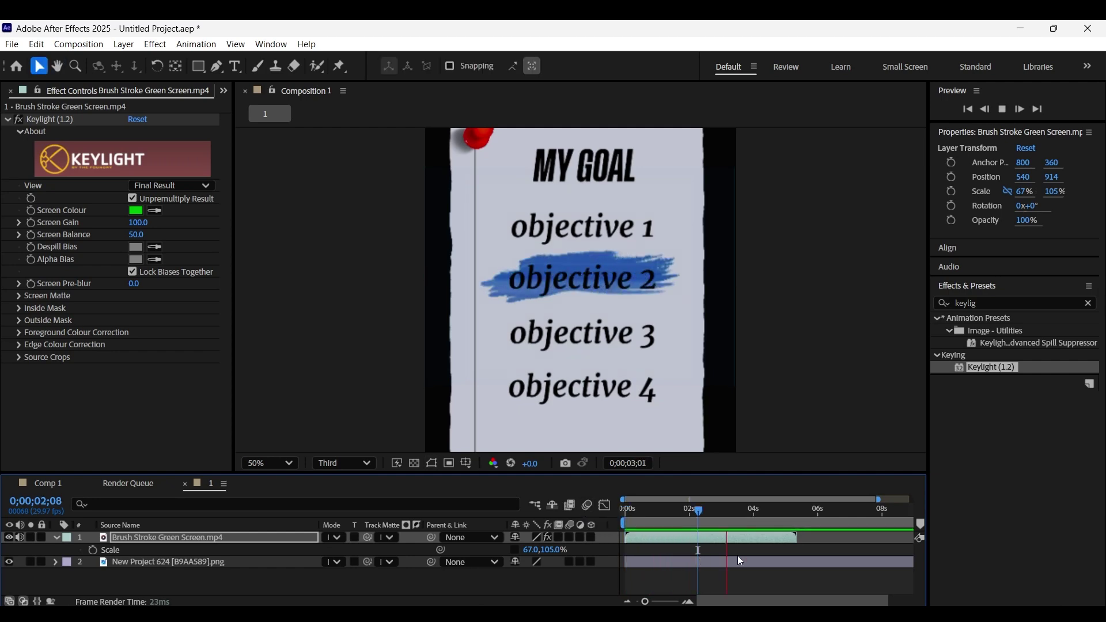
Step: Apply Freeze On Last Frame to the brush stroke layer and preview the result
{"action": "right_click", "coordinate": [642, 537]}
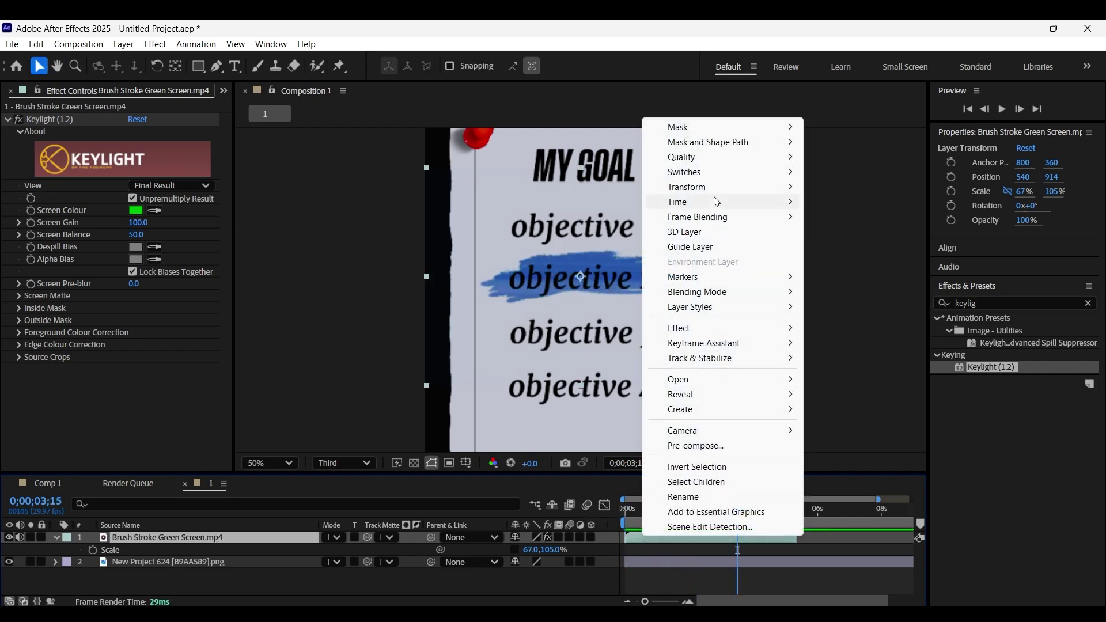
{"action": "mouse_move", "coordinate": [717, 202]}
{"action": "left_click", "coordinate": [906, 262]}
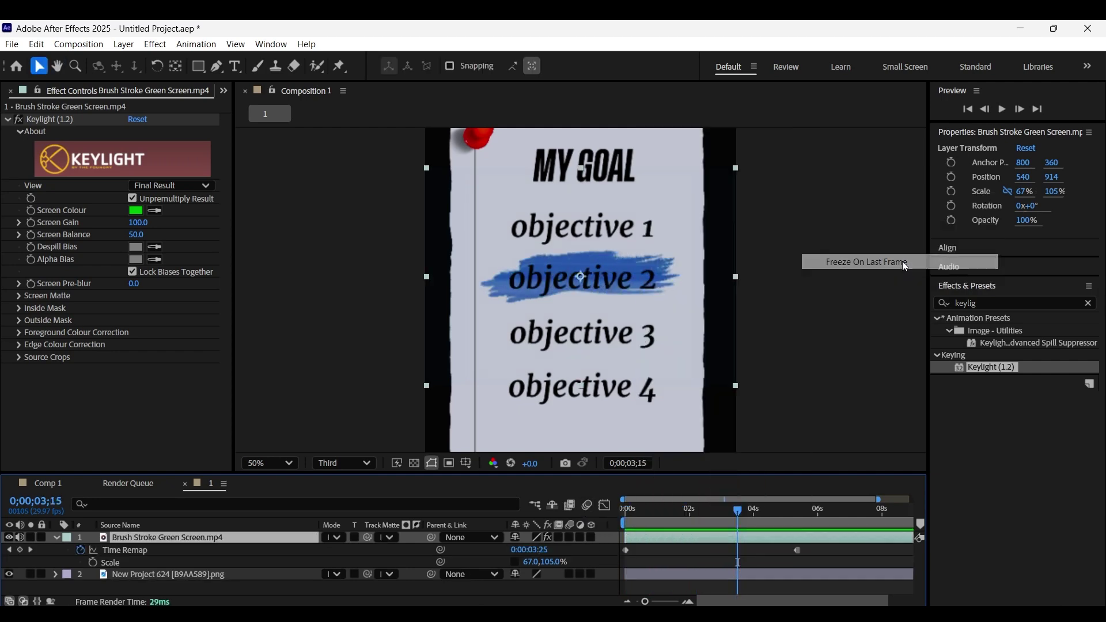
{"action": "key", "text": "space"}
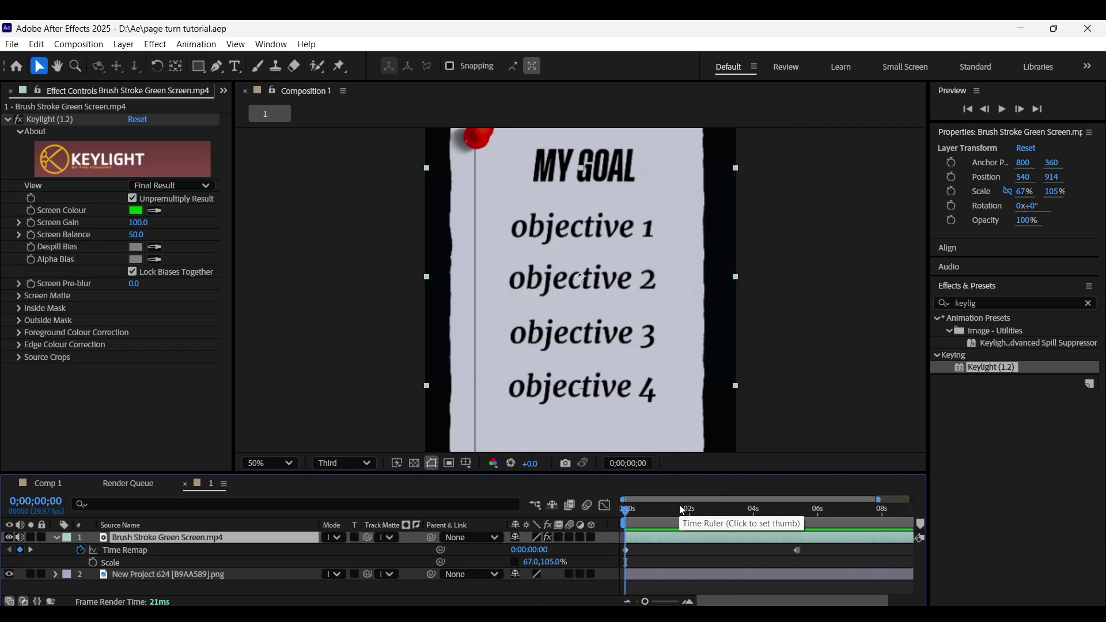
{"action": "key", "text": "comma"}
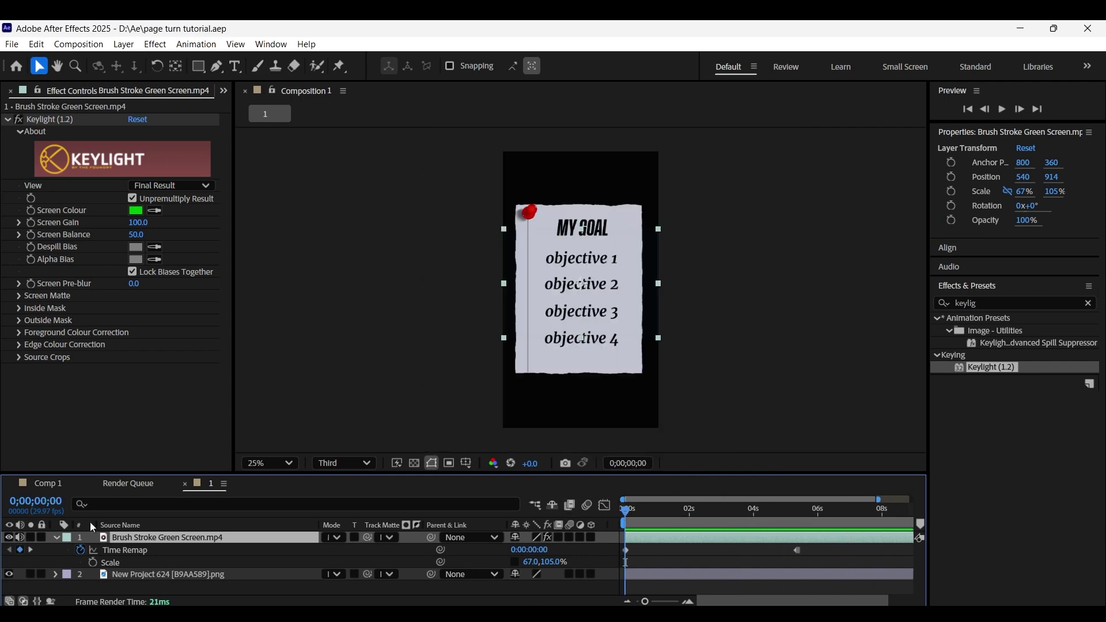
Step: Nest composition 1 as a layer inside Comp 1
{"action": "left_click", "coordinate": [55, 485]}
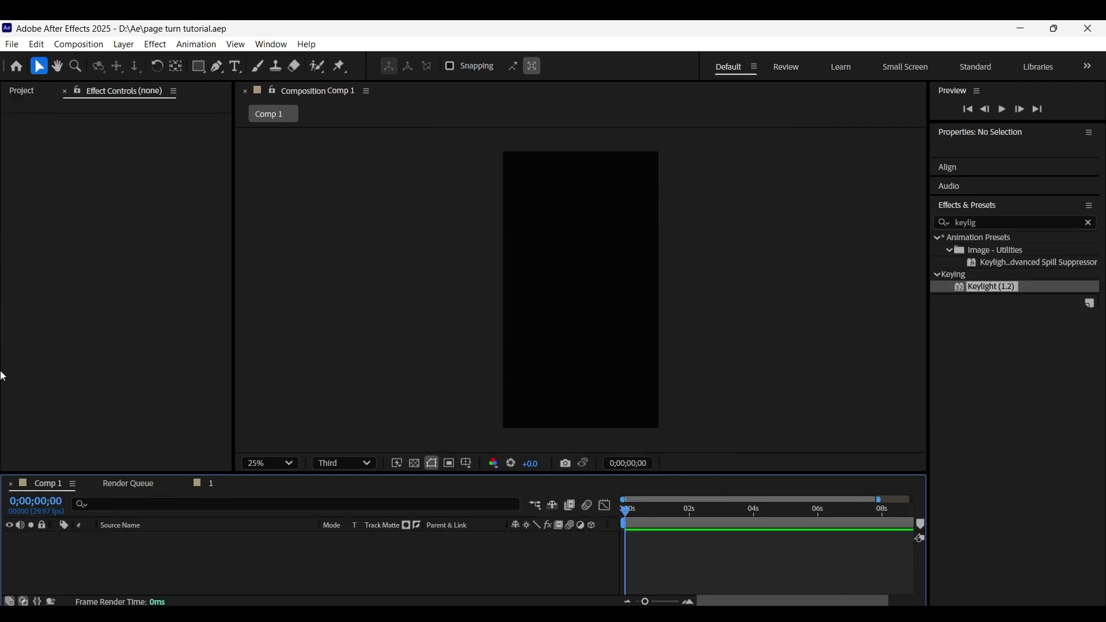
{"action": "left_click", "coordinate": [23, 91]}
{"action": "left_click_drag", "start_coordinate": [38, 261], "coordinate": [126, 557]}
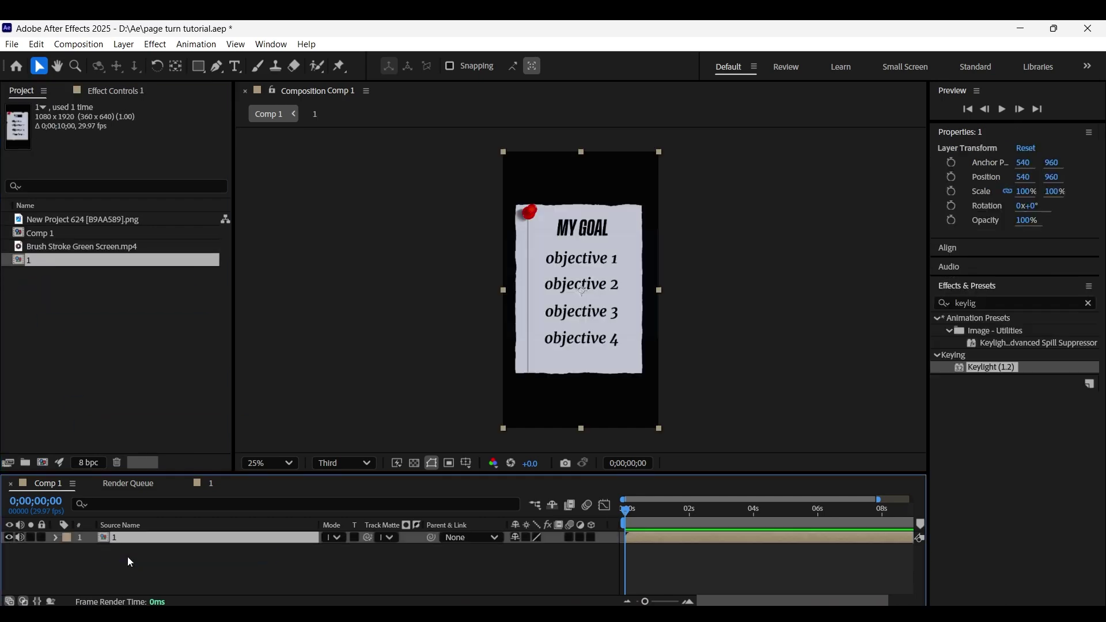
Step: Add a pale gray-magenta-red solid to Comp 1 and place it below layer 1 as the background
{"action": "right_click", "coordinate": [178, 568]}
{"action": "mouse_move", "coordinate": [271, 399]}
{"action": "left_click", "coordinate": [390, 431]}
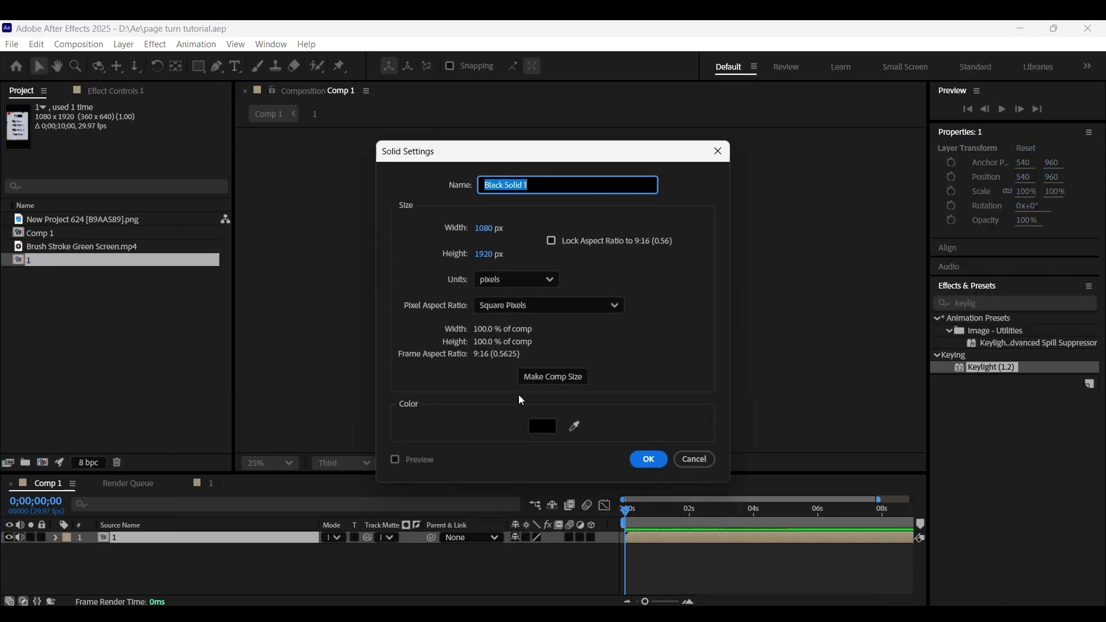
{"action": "left_click", "coordinate": [543, 426]}
{"action": "left_click", "coordinate": [652, 468]}
{"action": "left_click_drag", "start_coordinate": [155, 540], "coordinate": [164, 562]}
{"action": "left_click", "coordinate": [285, 589]}
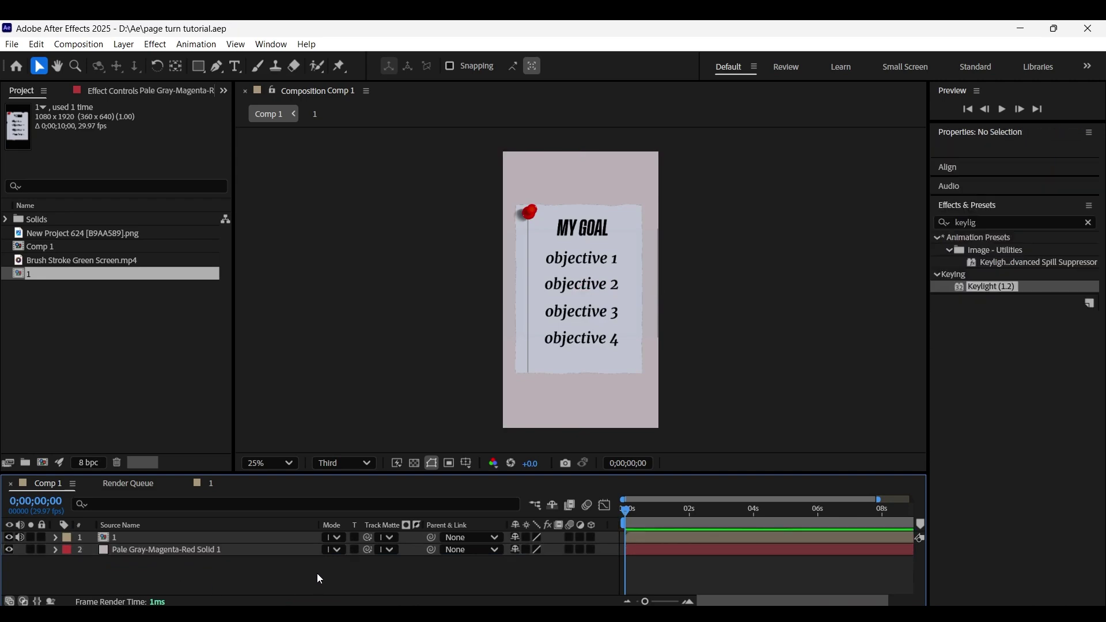
Step: Make layer 1 a 3D layer and apply CC Page Turn to it with the Fold Position at 573, 827
{"action": "left_click", "coordinate": [593, 537]}
{"action": "left_click", "coordinate": [224, 537]}
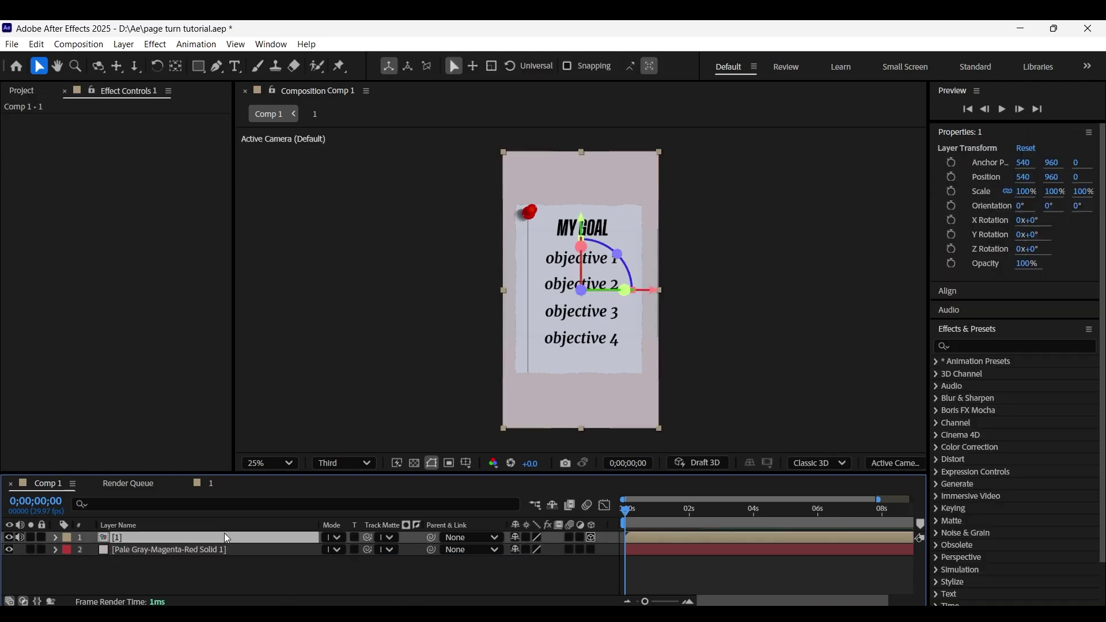
{"action": "left_click", "coordinate": [1007, 346]}
{"action": "type", "text": "cc pag"}
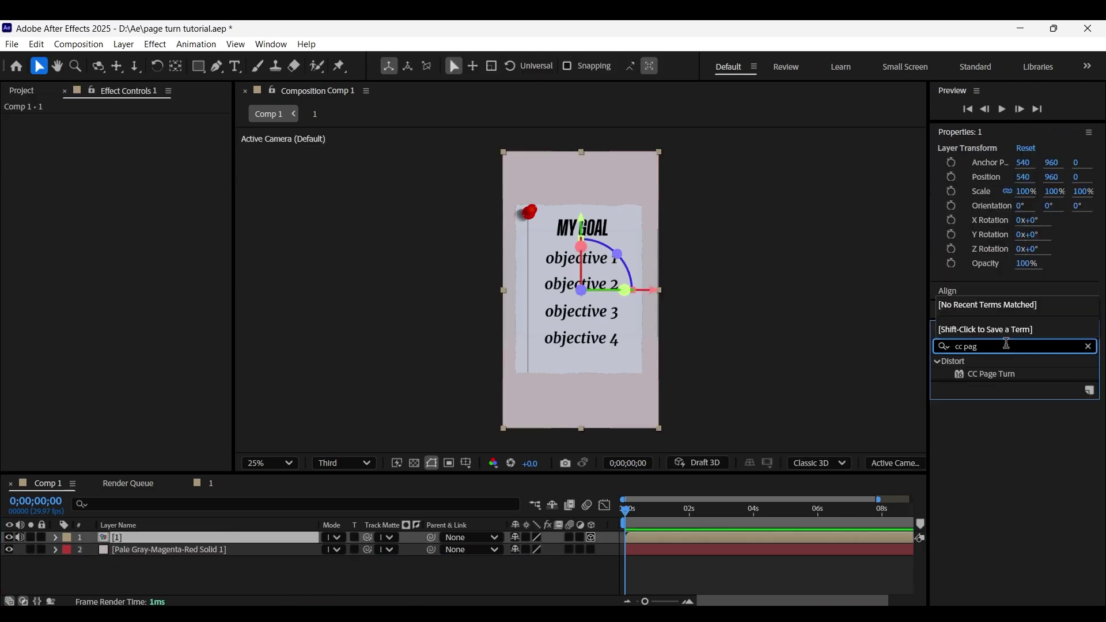
{"action": "left_click_drag", "start_coordinate": [982, 375], "coordinate": [146, 544]}
{"action": "left_click_drag", "start_coordinate": [163, 144], "coordinate": [35, 157]}
{"action": "left_click_drag", "start_coordinate": [193, 145], "coordinate": [46, 200]}
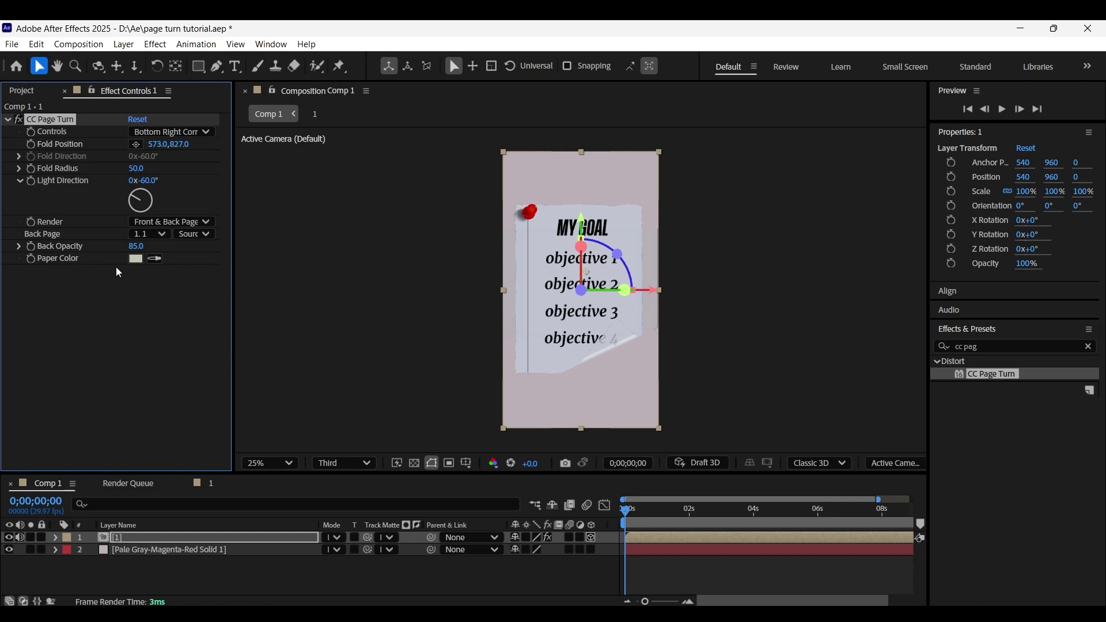
Step: Give the page's back side no source layer, a blue paper color of 2796FF and a Back Opacity of 100
{"action": "left_click", "coordinate": [149, 234]}
{"action": "left_click", "coordinate": [163, 253]}
{"action": "left_click", "coordinate": [136, 259]}
{"action": "left_click", "coordinate": [588, 307]}
{"action": "left_click", "coordinate": [545, 231]}
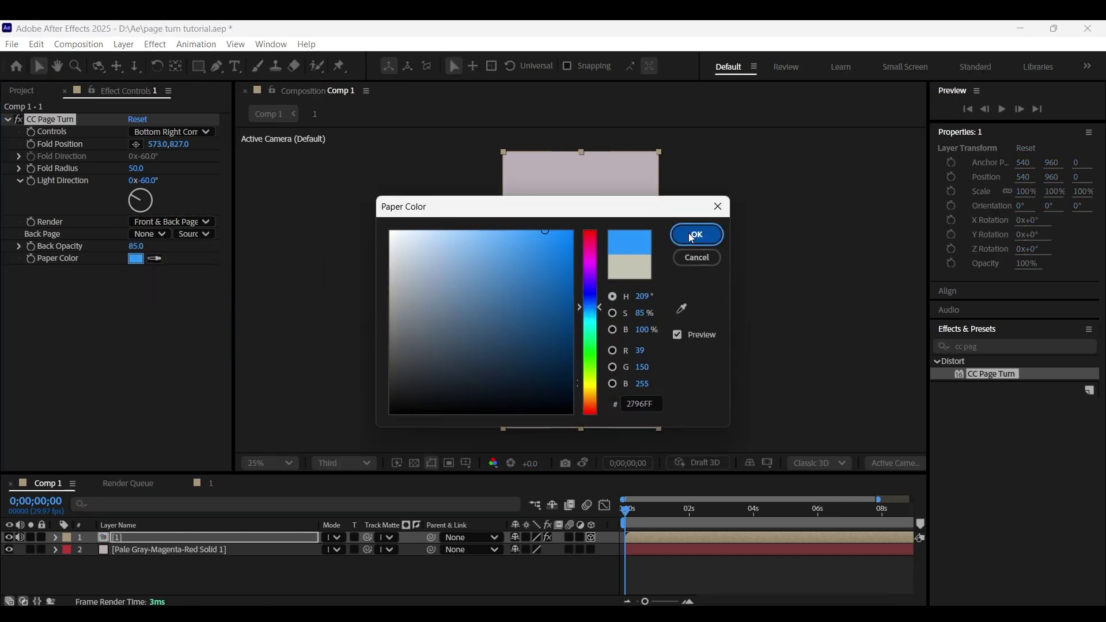
{"action": "left_click", "coordinate": [692, 237]}
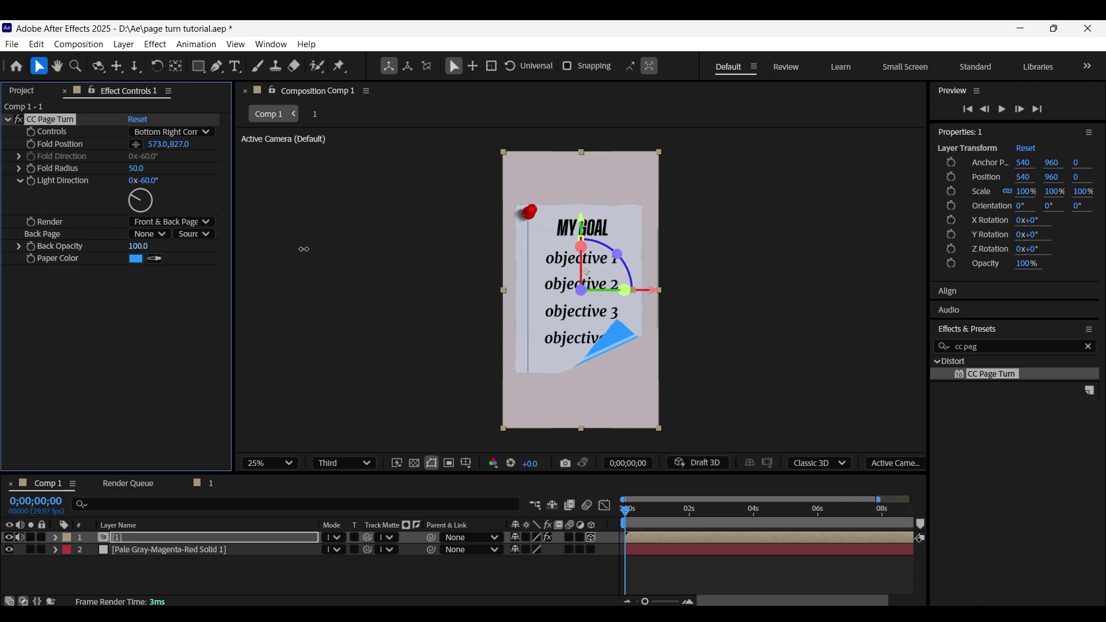
Step: Set the page turn's Fold Radius to 100 and its Light Direction to 150°
{"action": "left_click", "coordinate": [136, 169]}
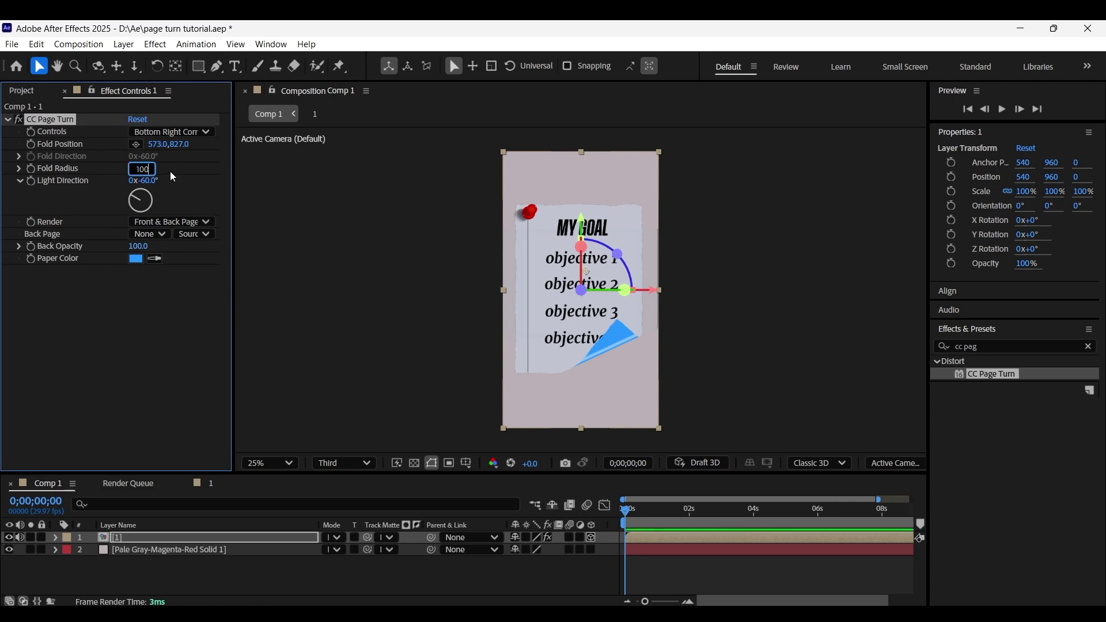
{"action": "key", "text": "Return"}
{"action": "left_click_drag", "start_coordinate": [147, 186], "coordinate": [162, 305]}
{"action": "left_click", "coordinate": [459, 570]}
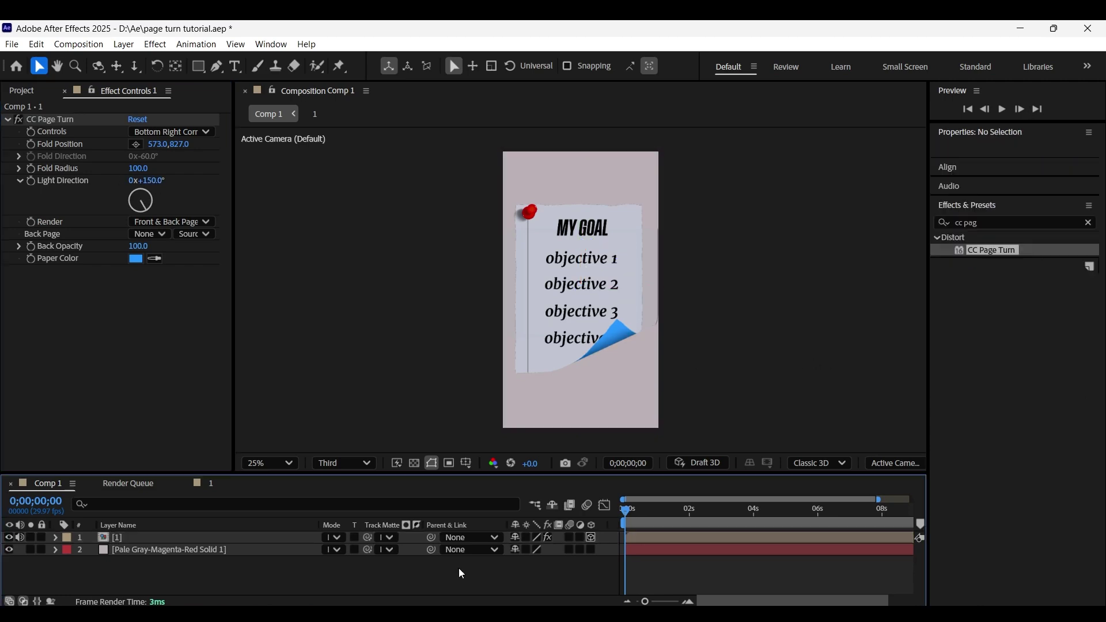
Step: Add the expression wiggle(4,100) to the page turn's Fold Position and preview the moving fold
{"action": "left_click", "coordinate": [32, 145], "text": "alt"}
{"action": "scroll", "coordinate": [844, 587], "scroll_direction": "down", "scroll_amount": 1}
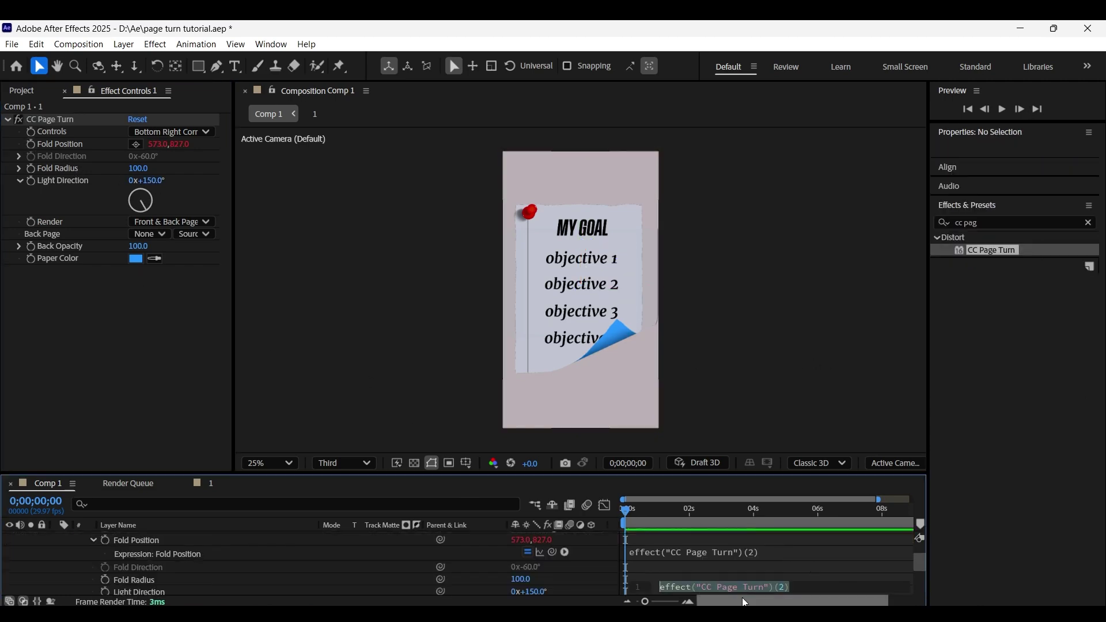
{"action": "type", "text": "wiggle"}
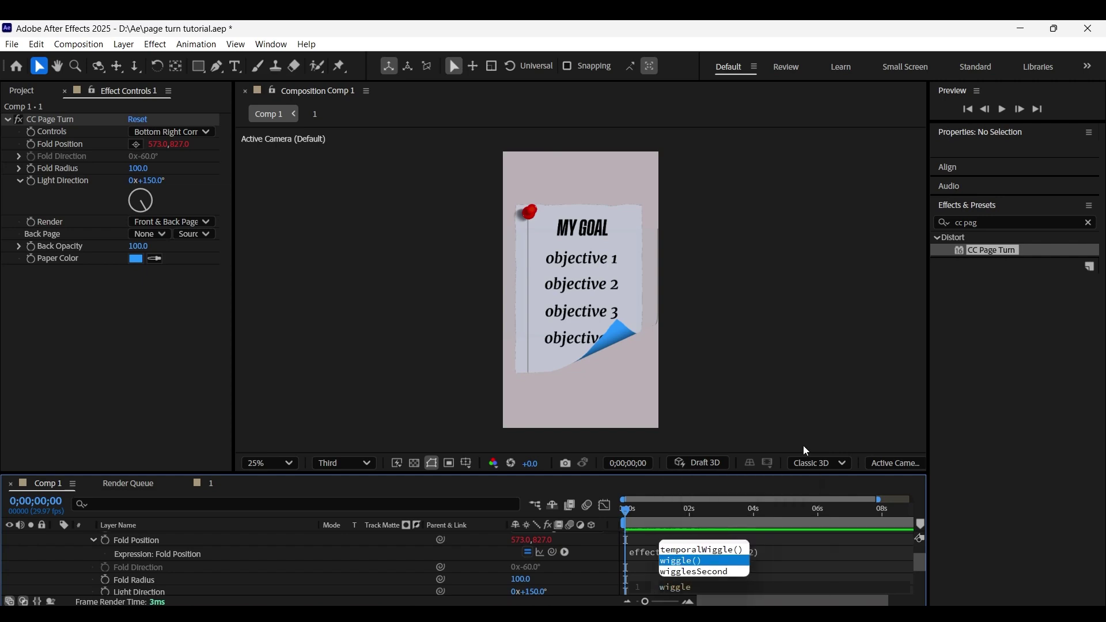
{"action": "type", "text": "(4,100)"}
{"action": "left_click", "coordinate": [653, 511]}
{"action": "key", "text": "space"}
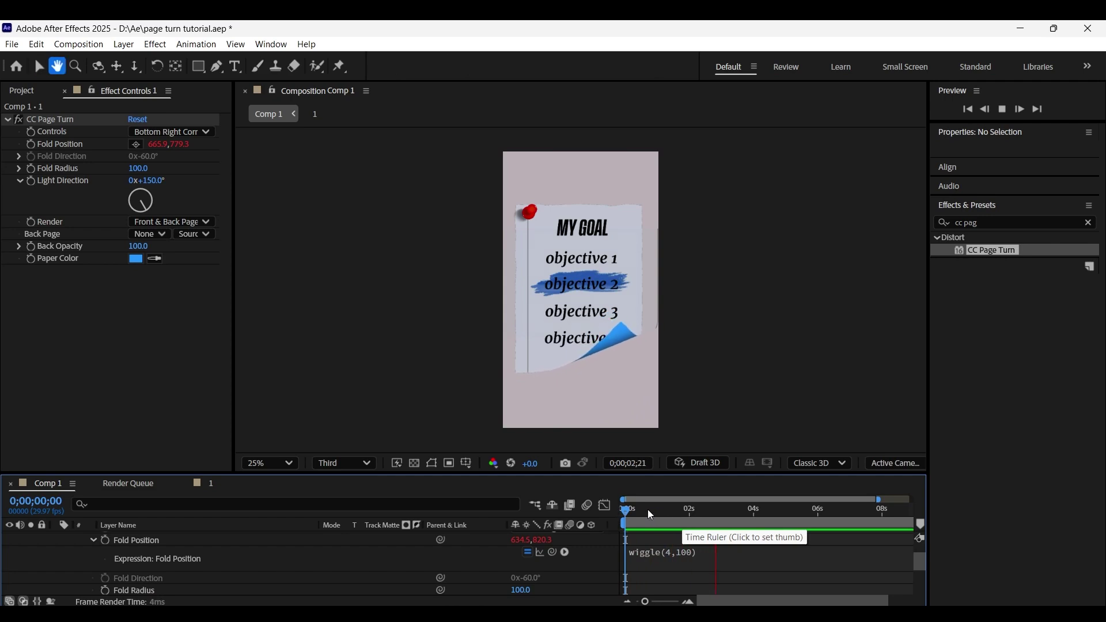
{"action": "key", "text": "space"}
Step: Duplicate layer 1 in Comp 1 and rename the upper copy OG
{"action": "left_click_drag", "start_coordinate": [626, 514], "coordinate": [684, 521]}
{"action": "scroll", "coordinate": [172, 547], "scroll_direction": "up", "scroll_amount": 2}
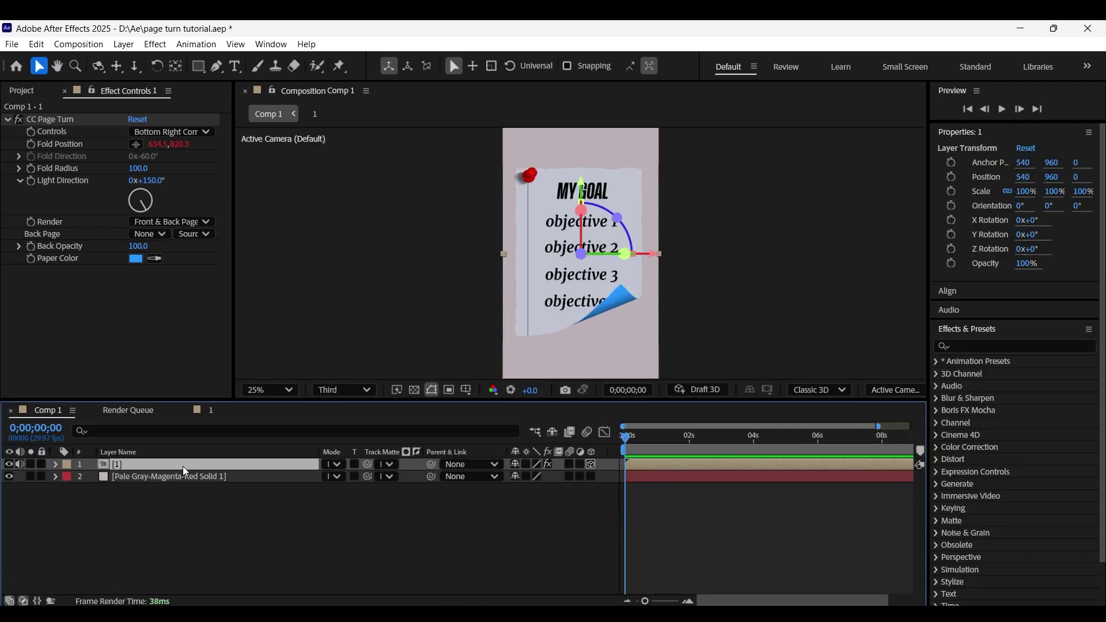
{"action": "key", "text": "ctrl+d"}
{"action": "right_click", "coordinate": [182, 466]}
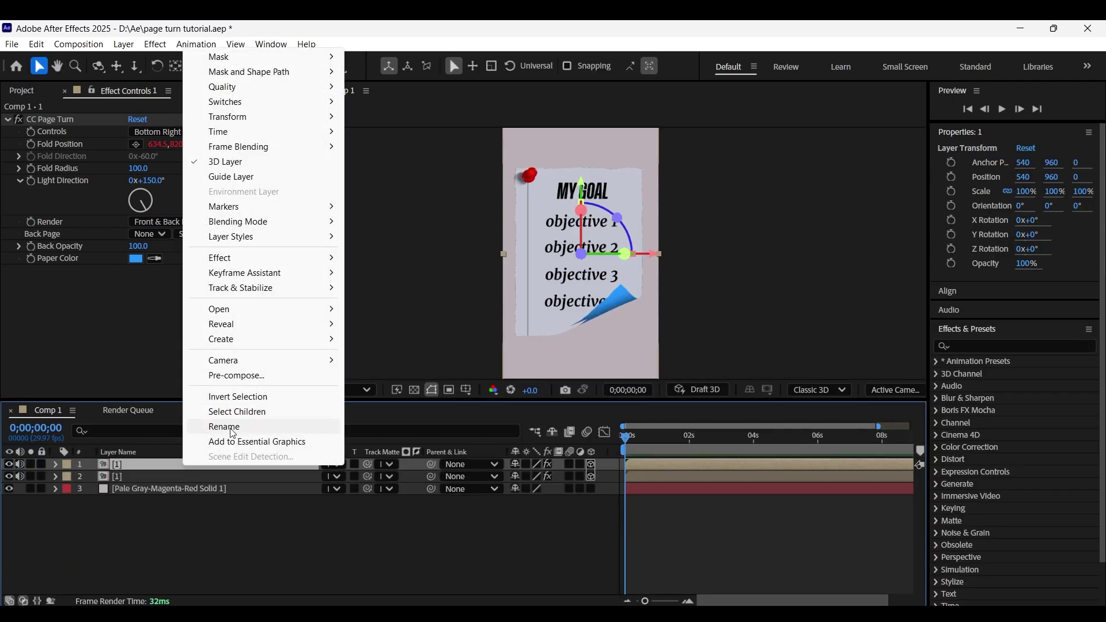
{"action": "left_click", "coordinate": [230, 428]}
{"action": "type", "text": "OG"}
Step: Rename the lower copy of the page layer OG SHADOW
{"action": "right_click", "coordinate": [192, 478]}
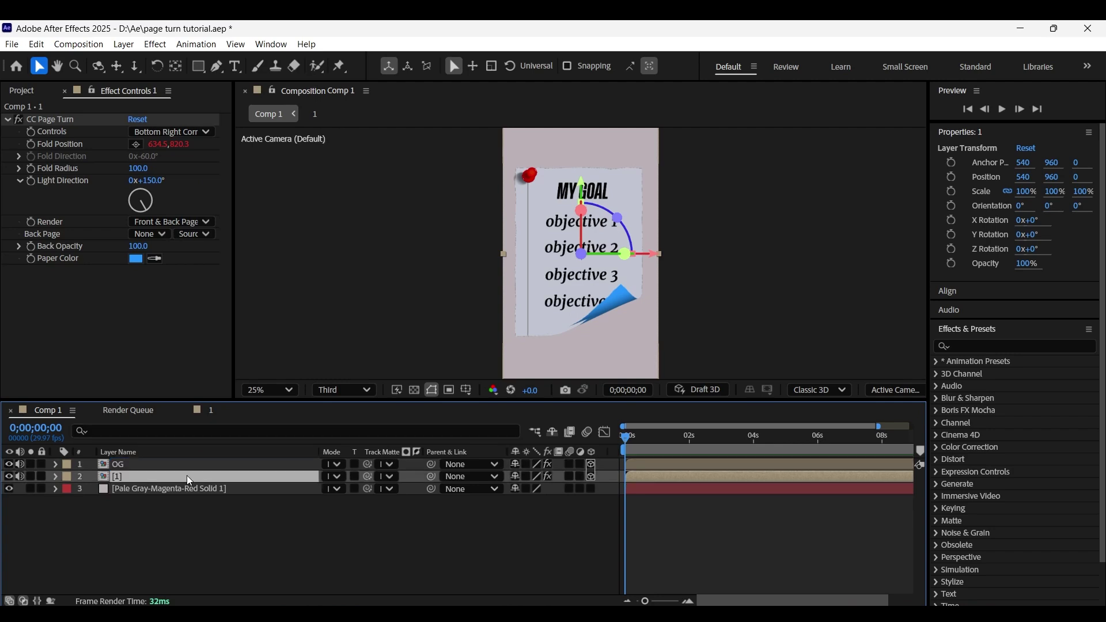
{"action": "left_click", "coordinate": [228, 442]}
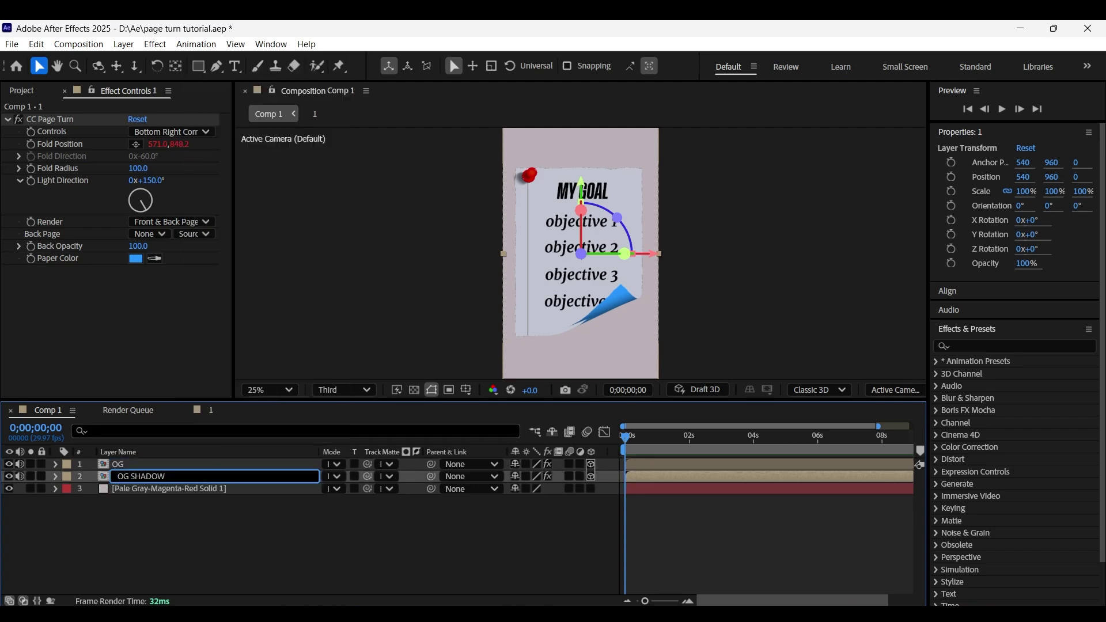
{"action": "left_click", "coordinate": [201, 507]}
Step: Hide the OG layer and apply the Fill effect to the OG SHADOW layer
{"action": "left_click", "coordinate": [9, 465]}
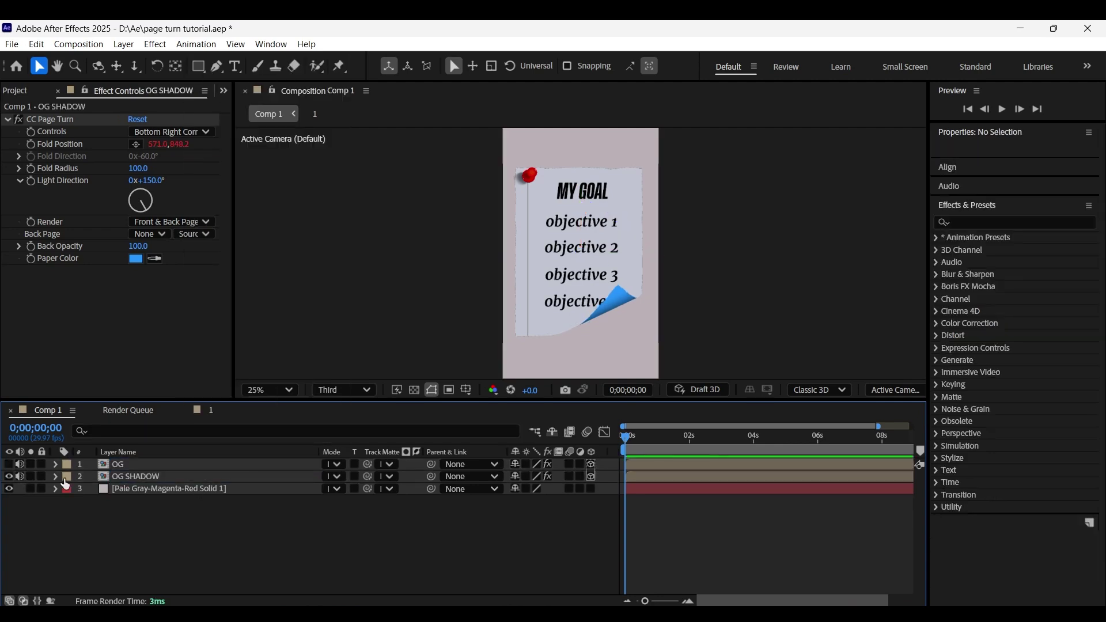
{"action": "left_click", "coordinate": [168, 480]}
{"action": "left_click", "coordinate": [987, 346]}
{"action": "type", "text": "fill"}
{"action": "left_click_drag", "start_coordinate": [999, 455], "coordinate": [142, 308]}
Step: Change the Fill color on OG SHADOW to a dark gray
{"action": "left_click", "coordinate": [136, 307]}
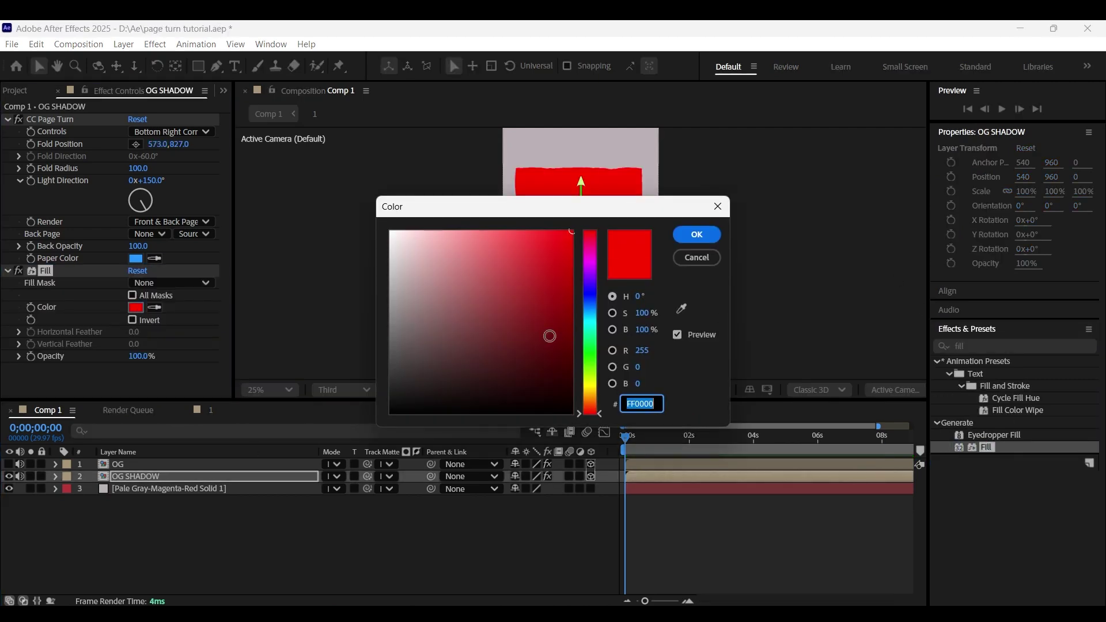
{"action": "left_click", "coordinate": [403, 321]}
{"action": "key", "text": "Return"}
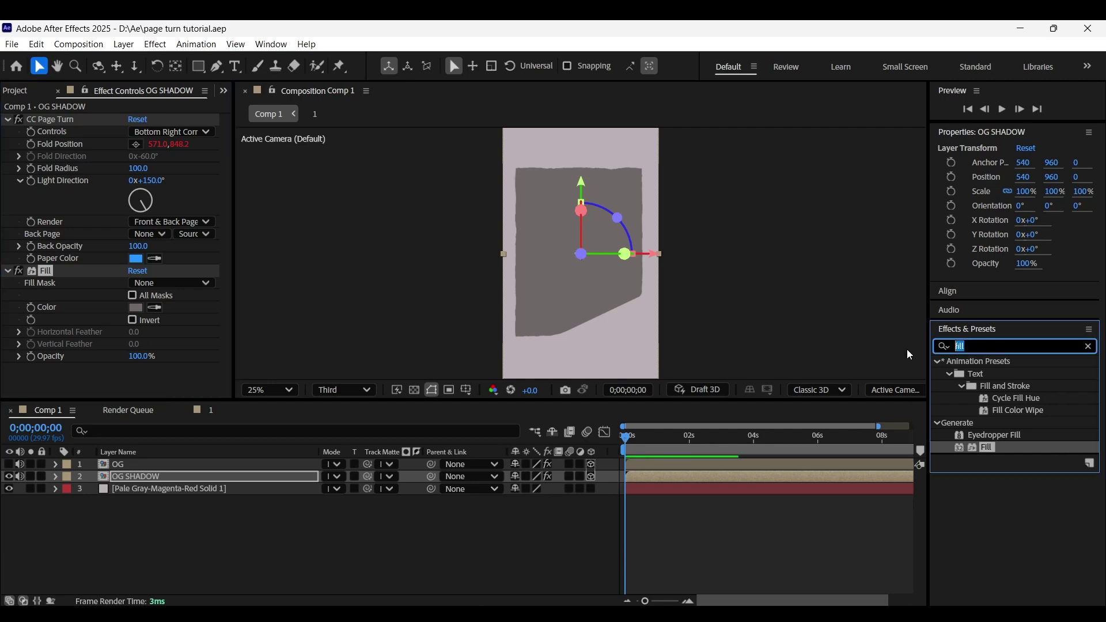
Step: Apply the Bezier Warp effect to the OG SHADOW layer
{"action": "type", "text": "bezi"}
{"action": "left_click_drag", "start_coordinate": [961, 372], "coordinate": [164, 386]}
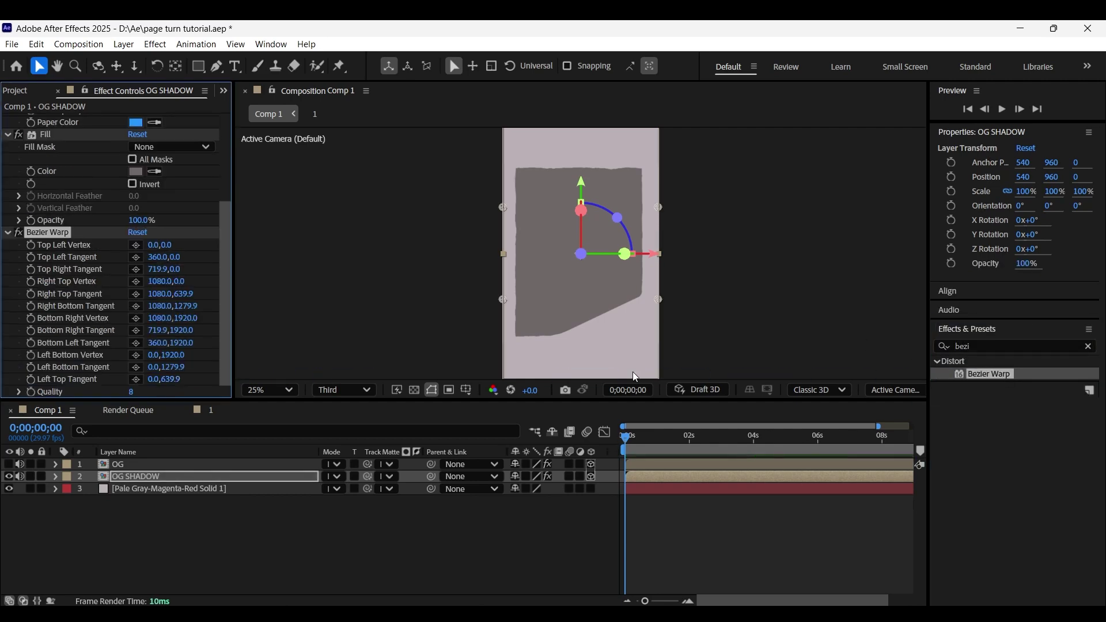
{"action": "left_click_drag", "start_coordinate": [631, 402], "coordinate": [646, 461]}
{"action": "left_click_drag", "start_coordinate": [660, 422], "coordinate": [632, 385]}
{"action": "key", "text": "ctrl+z"}
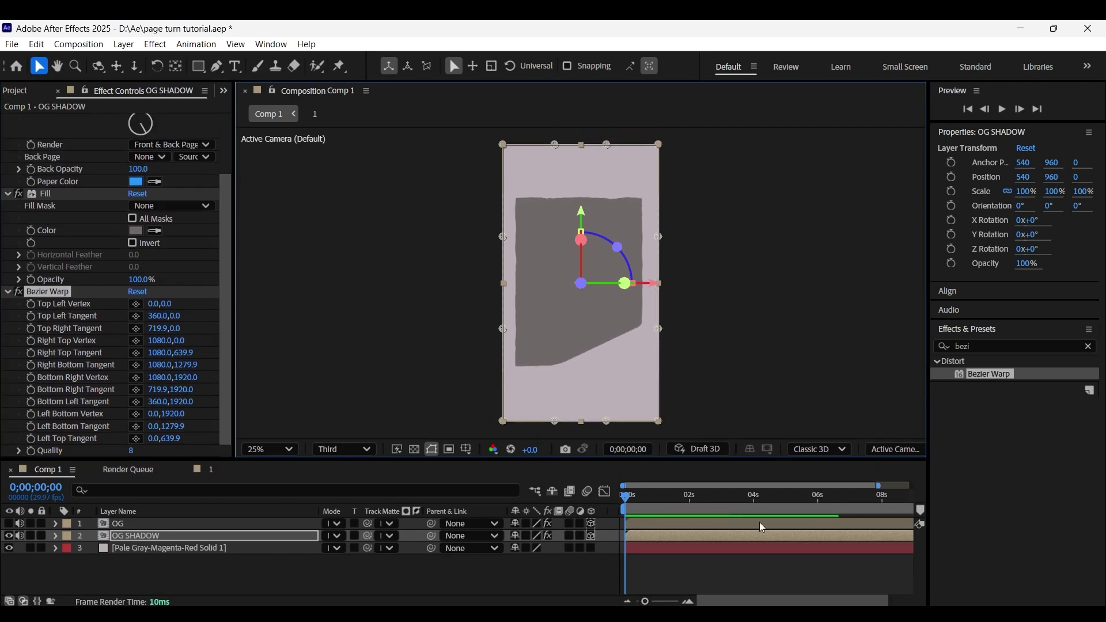
Step: Link Bezier Warp's Bottom Right Vertex on OG SHADOW by expression to the OG layer's CC Page Turn Fold Position
{"action": "left_click", "coordinate": [33, 386], "text": "alt"}
{"action": "left_click_drag", "start_coordinate": [260, 461], "coordinate": [260, 315]}
{"action": "scroll", "coordinate": [255, 456], "scroll_direction": "up", "scroll_amount": 5}
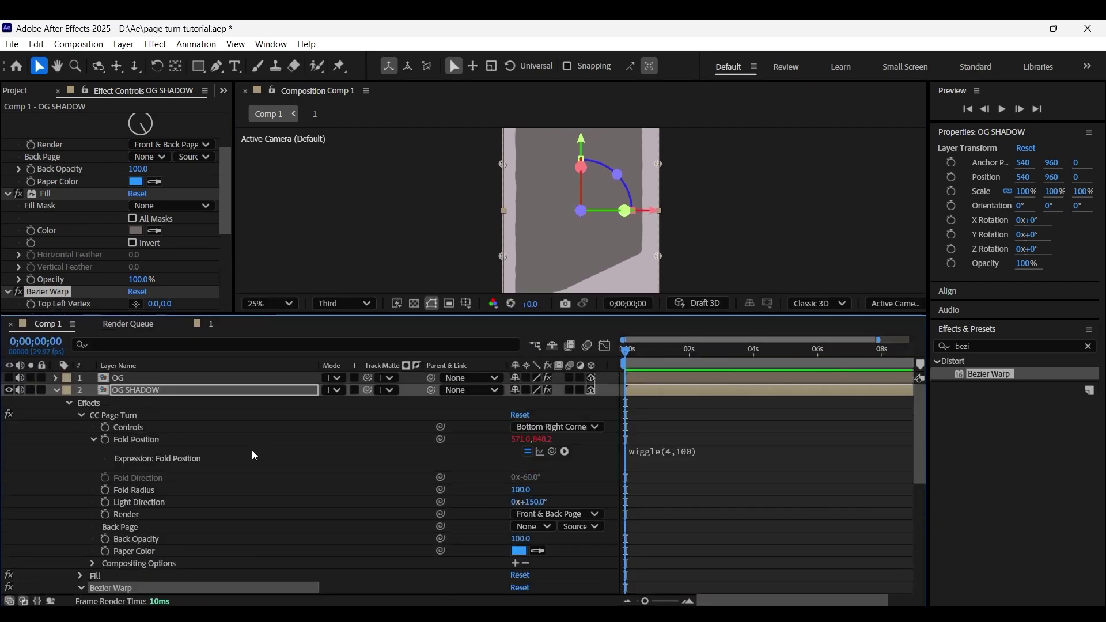
{"action": "left_click", "coordinate": [81, 416]}
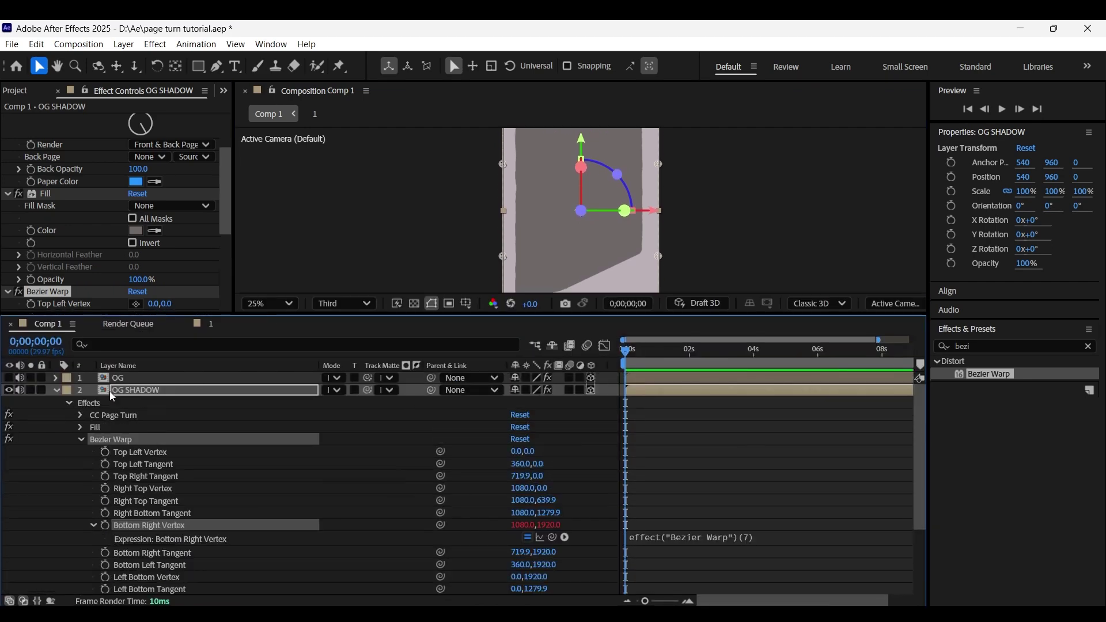
{"action": "left_click", "coordinate": [145, 382]}
{"action": "key", "text": "e"}
{"action": "key", "text": "e"}
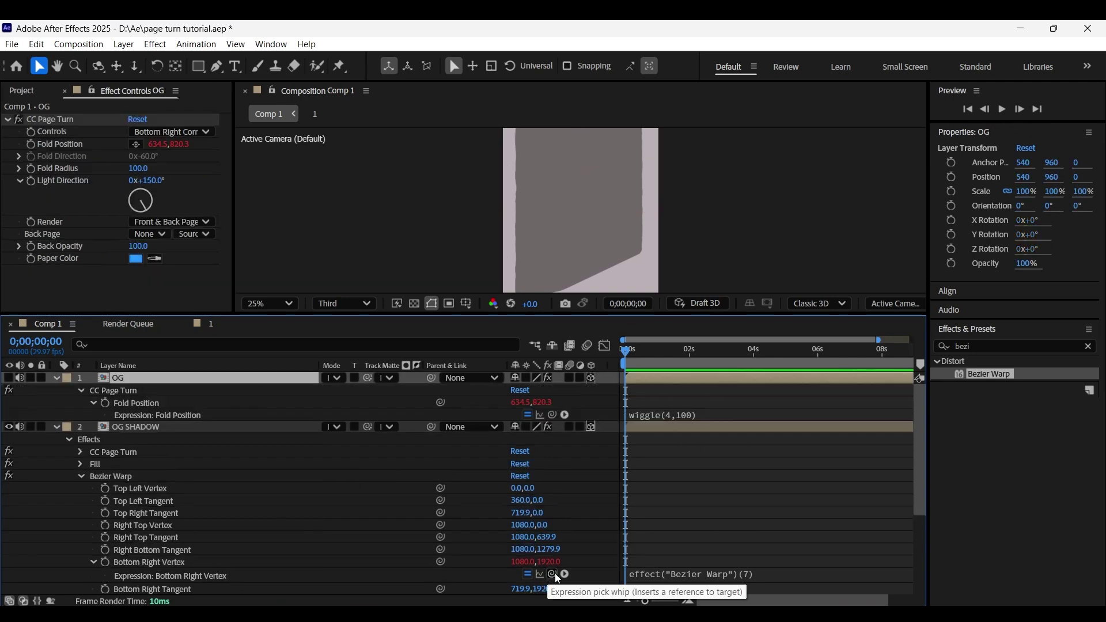
{"action": "left_click_drag", "start_coordinate": [555, 578], "coordinate": [136, 403]}
Step: Append "+ value" to the Bottom Right Vertex expression on the OG SHADOW layer
{"action": "left_click", "coordinate": [217, 549]}
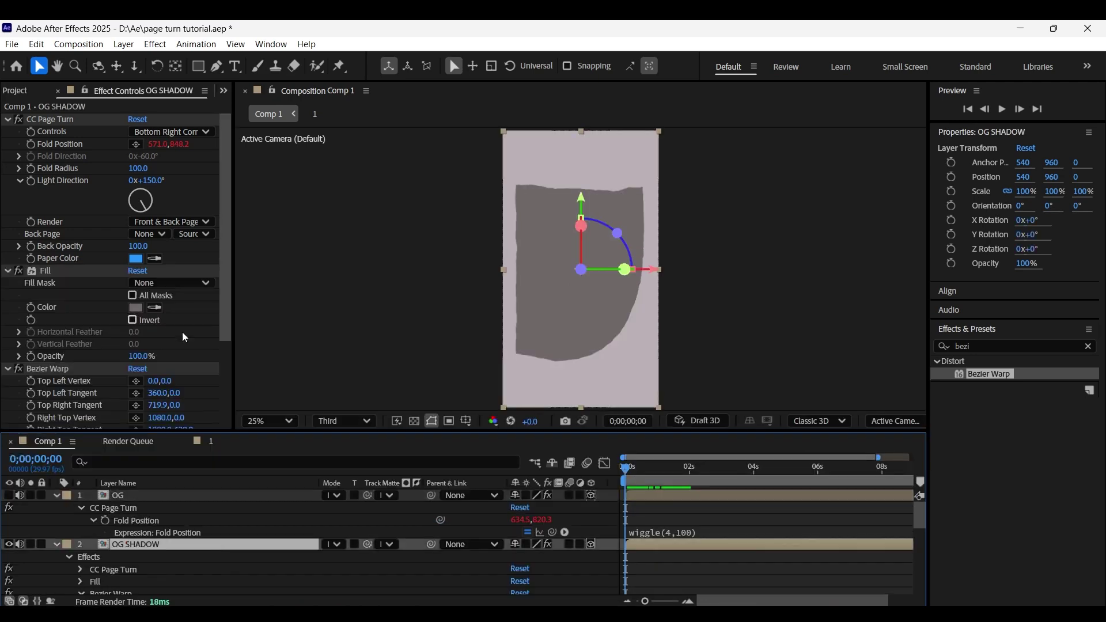
{"action": "left_click", "coordinate": [79, 372]}
{"action": "left_click", "coordinate": [594, 249]}
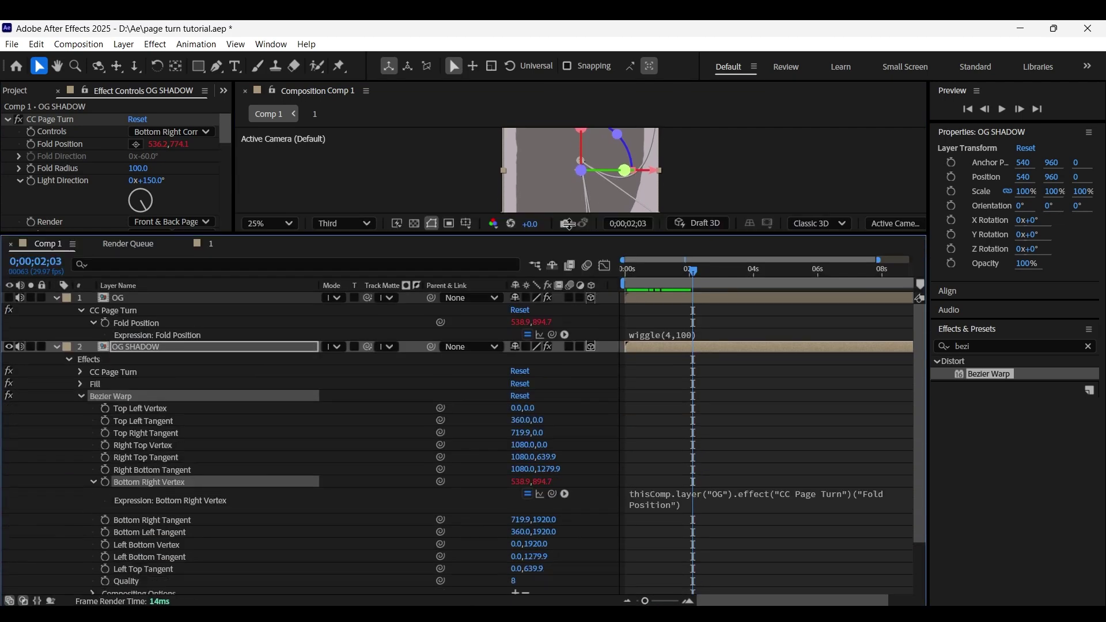
{"action": "left_click", "coordinate": [698, 504]}
{"action": "left_click", "coordinate": [757, 500]}
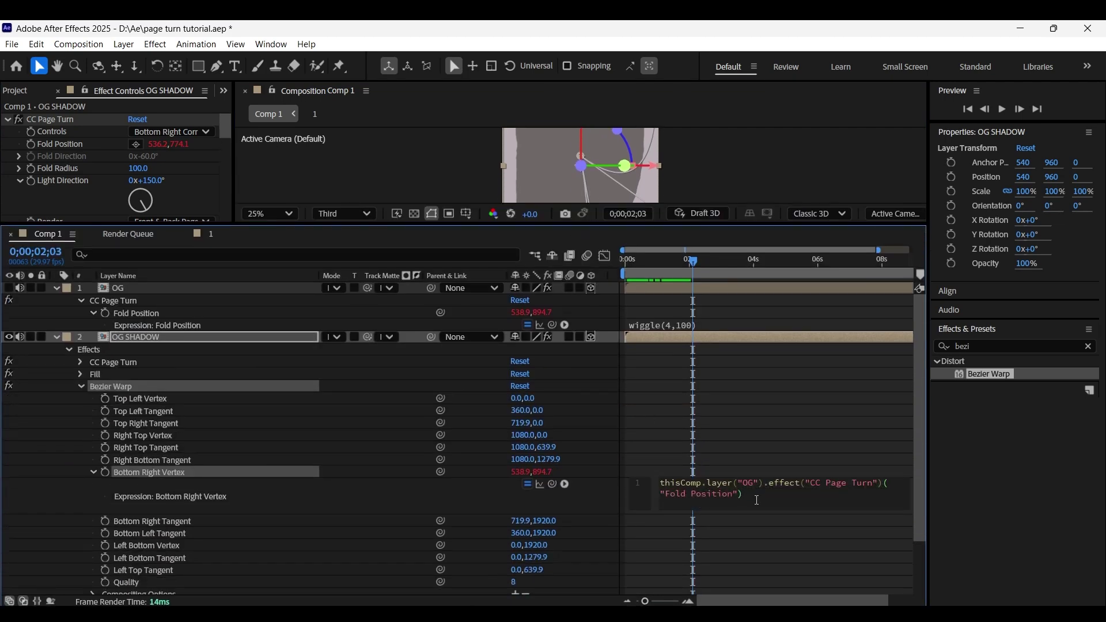
{"action": "type", "text": "+ v"}
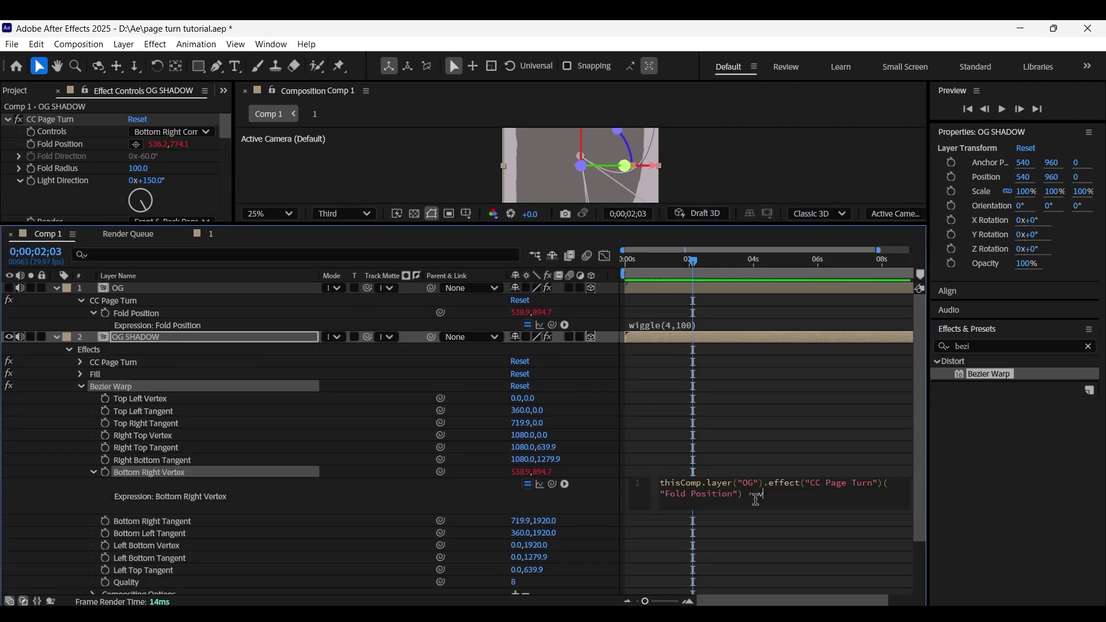
{"action": "type", "text": "alue"}
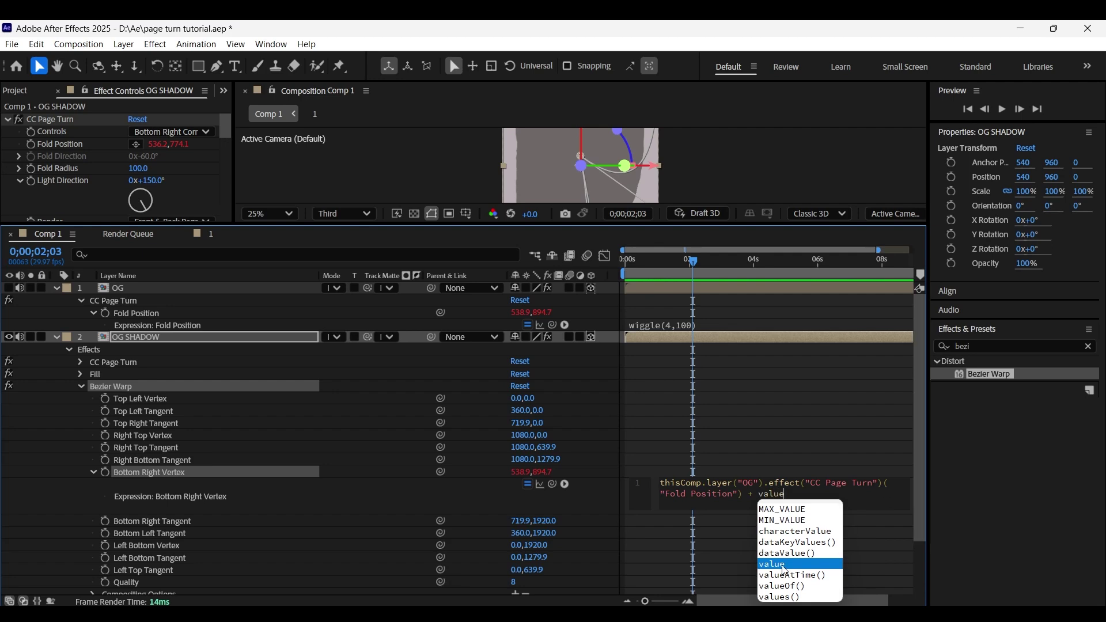
{"action": "left_click", "coordinate": [795, 564]}
Step: Turn off CC Page Turn on OG SHADOW and reshape the shadow's lower right corner with the Bezier Warp vertex and tangent
{"action": "left_click_drag", "start_coordinate": [650, 225], "coordinate": [696, 573]}
{"action": "key", "text": "comma"}
{"action": "left_click_drag", "start_coordinate": [658, 472], "coordinate": [640, 446]}
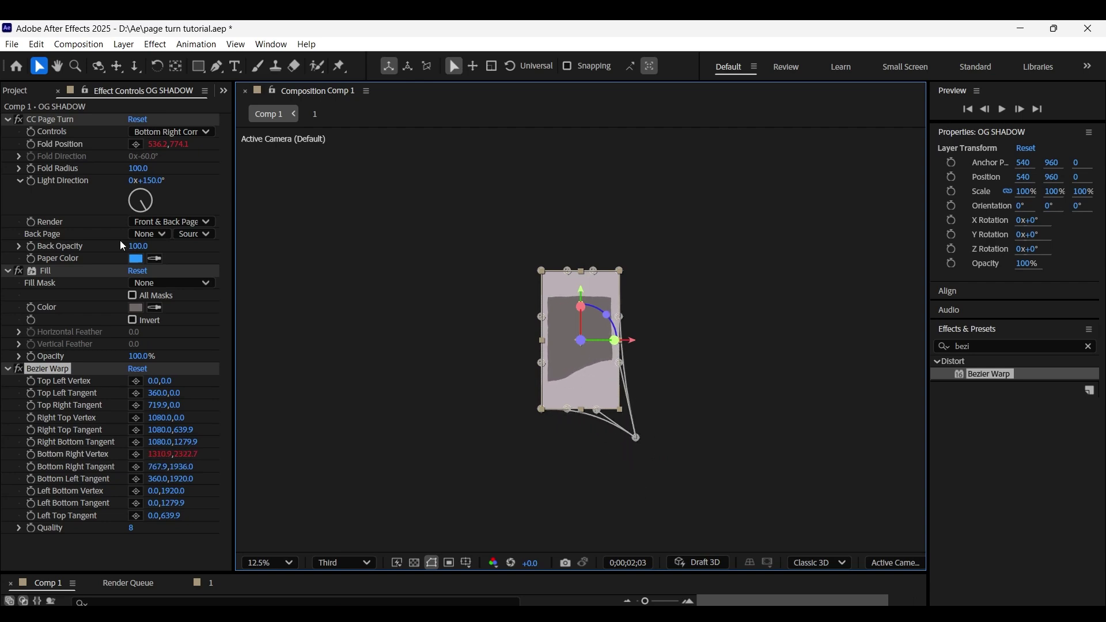
{"action": "left_click", "coordinate": [19, 119]}
{"action": "mouse_move", "coordinate": [637, 438]}
{"action": "left_mouse_down"}
{"action": "mouse_move", "coordinate": [602, 424]}
{"action": "mouse_move", "coordinate": [631, 437]}
{"action": "left_mouse_up"}
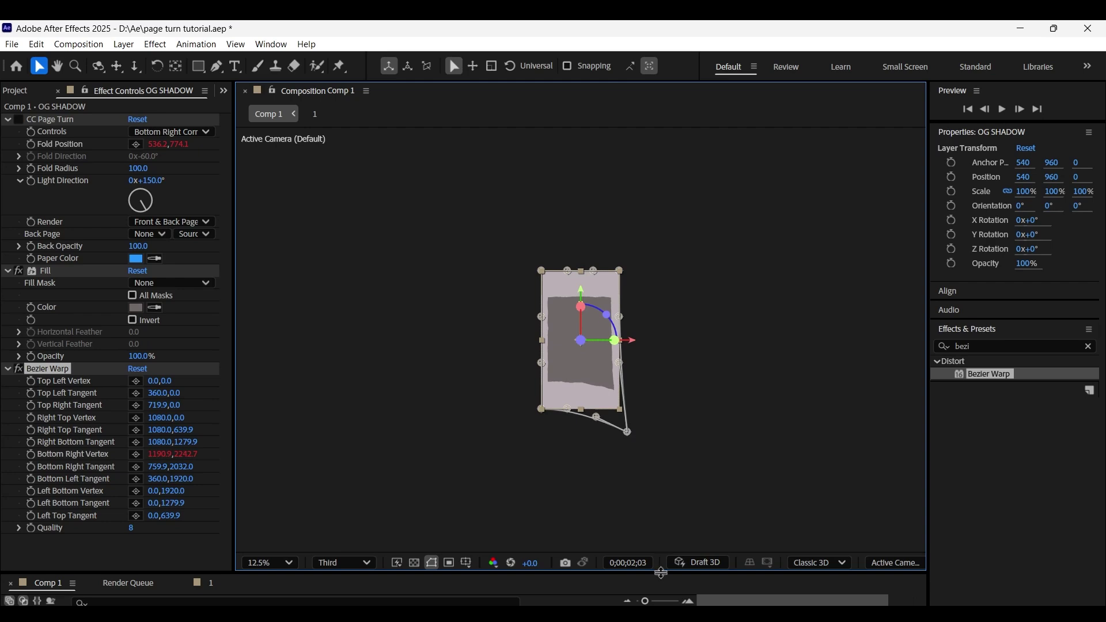
Step: Show the OG layer again and preview the page with its shadow from the start of Comp 1
{"action": "left_click_drag", "start_coordinate": [660, 573], "coordinate": [659, 357]}
{"action": "left_click", "coordinate": [56, 422]}
{"action": "left_click", "coordinate": [56, 434]}
{"action": "key", "text": "F2"}
{"action": "left_click_drag", "start_coordinate": [641, 395], "coordinate": [622, 397]}
{"action": "left_click", "coordinate": [8, 422]}
{"action": "left_click", "coordinate": [10, 426]}
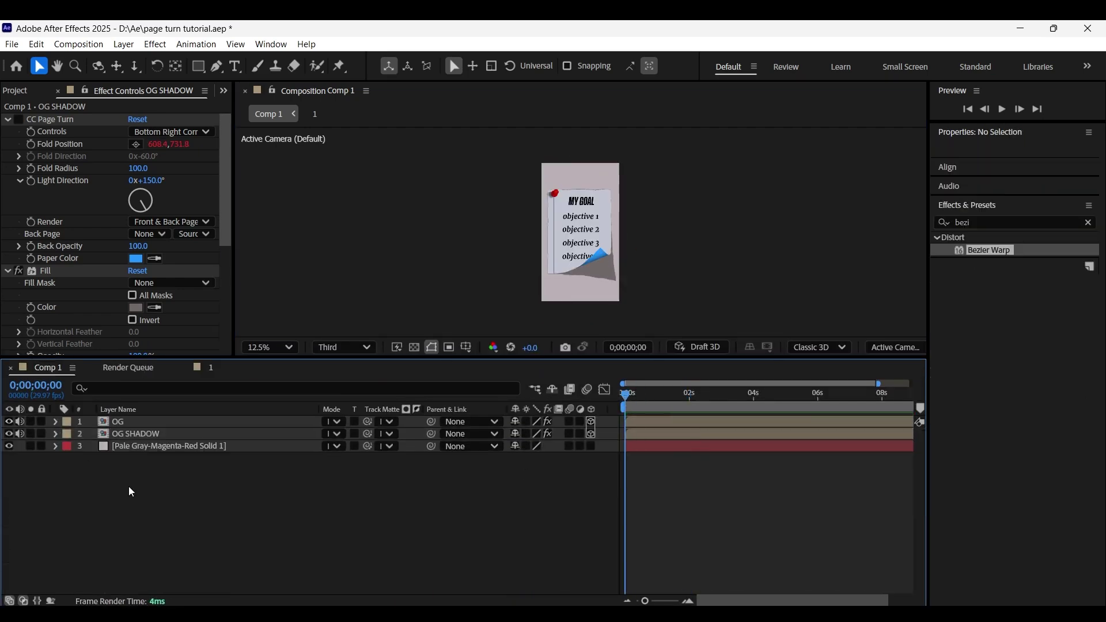
{"action": "key", "text": "space"}
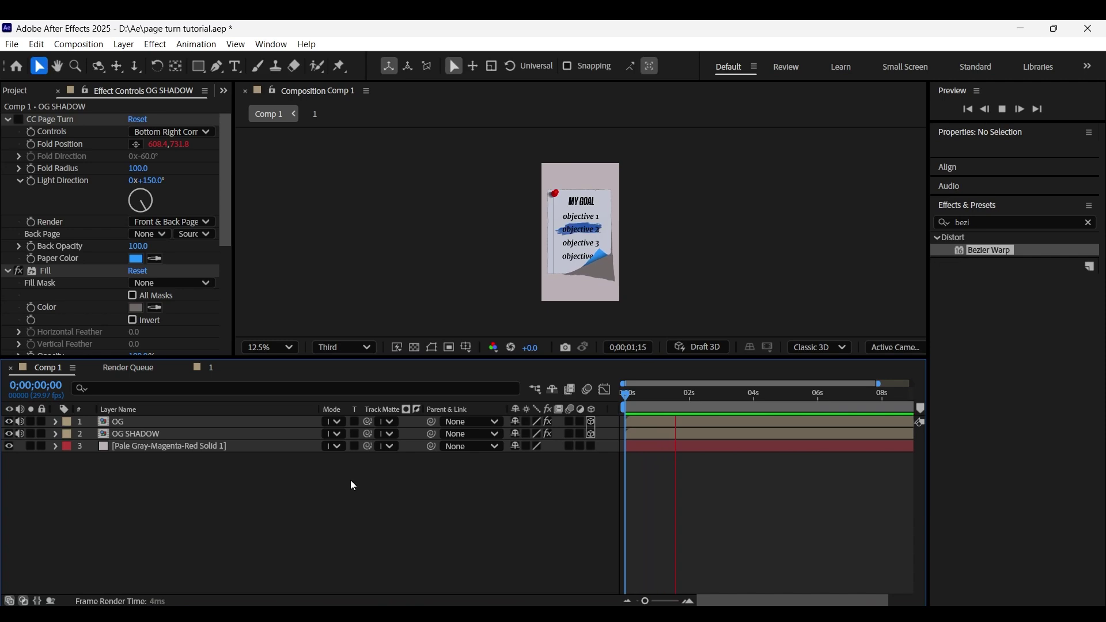
{"action": "key", "text": "space"}
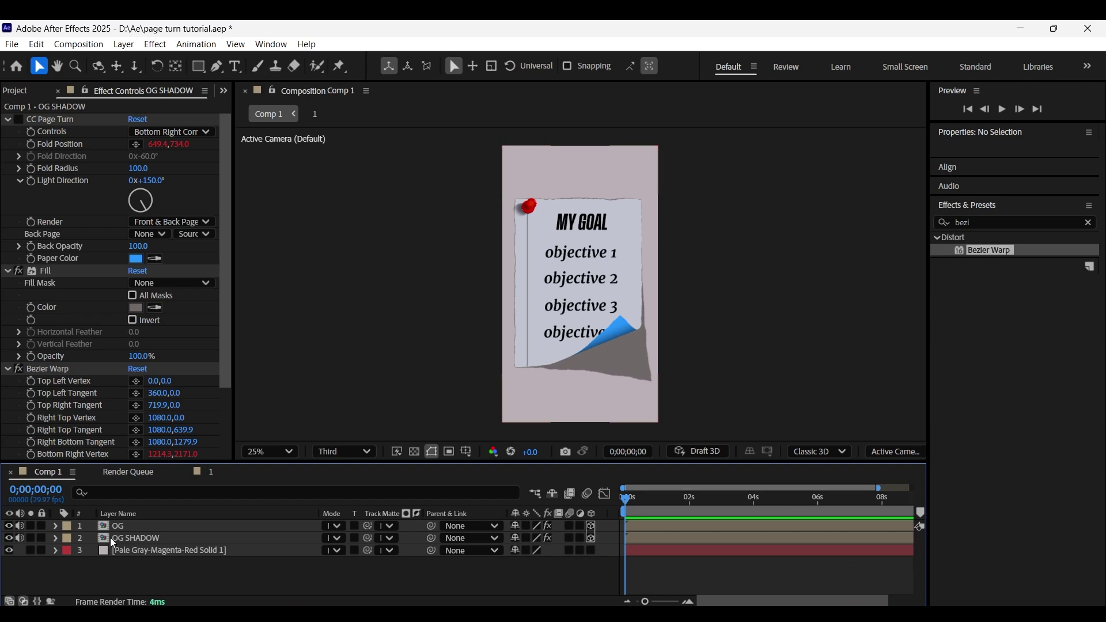
Step: Bow the shadow's top edge downward, with Bezier Warp's Top Left Tangent at about 376, 52 and Top Right Tangent at about 736, 52, and save
{"action": "left_click", "coordinate": [138, 540]}
{"action": "left_click", "coordinate": [48, 369]}
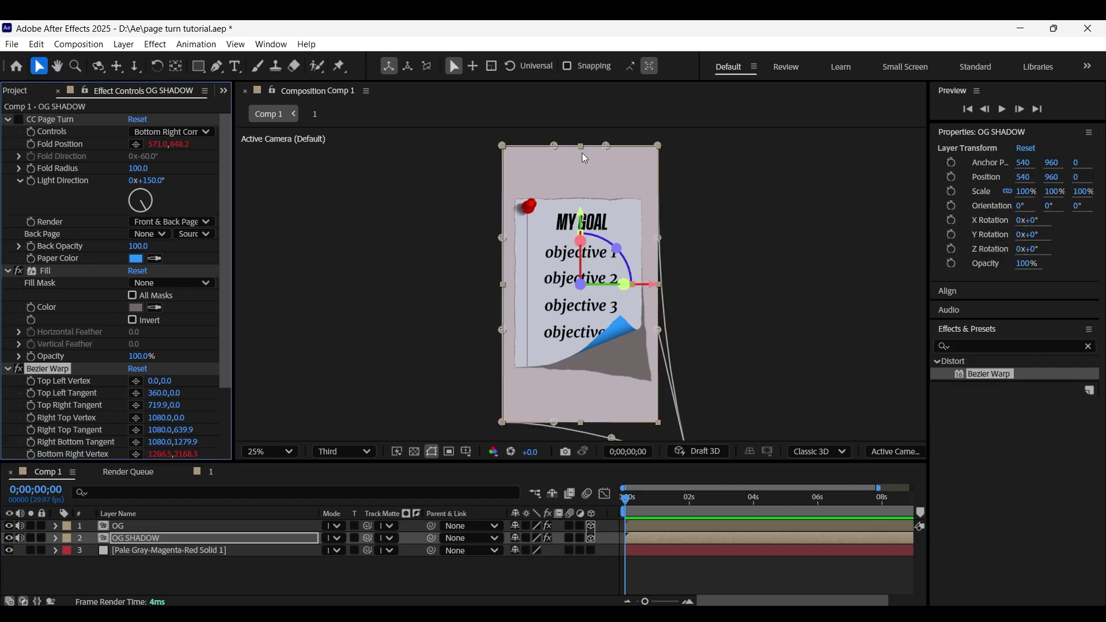
{"action": "left_click_drag", "start_coordinate": [607, 146], "coordinate": [555, 150]}
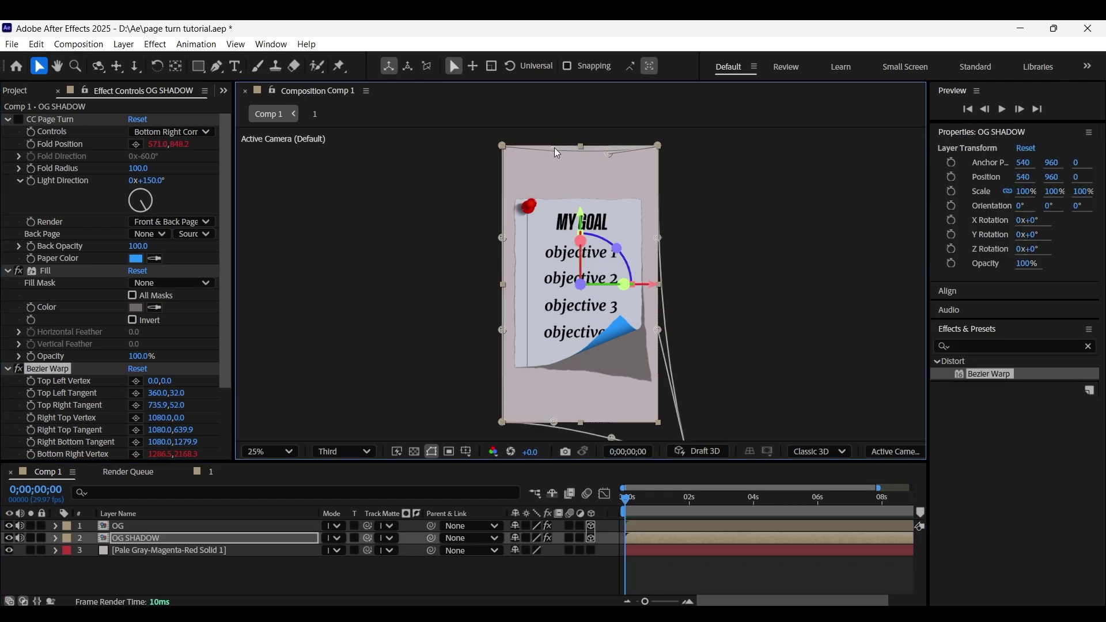
{"action": "left_click_drag", "start_coordinate": [502, 331], "coordinate": [502, 332]}
{"action": "left_click_drag", "start_coordinate": [554, 150], "coordinate": [557, 154]}
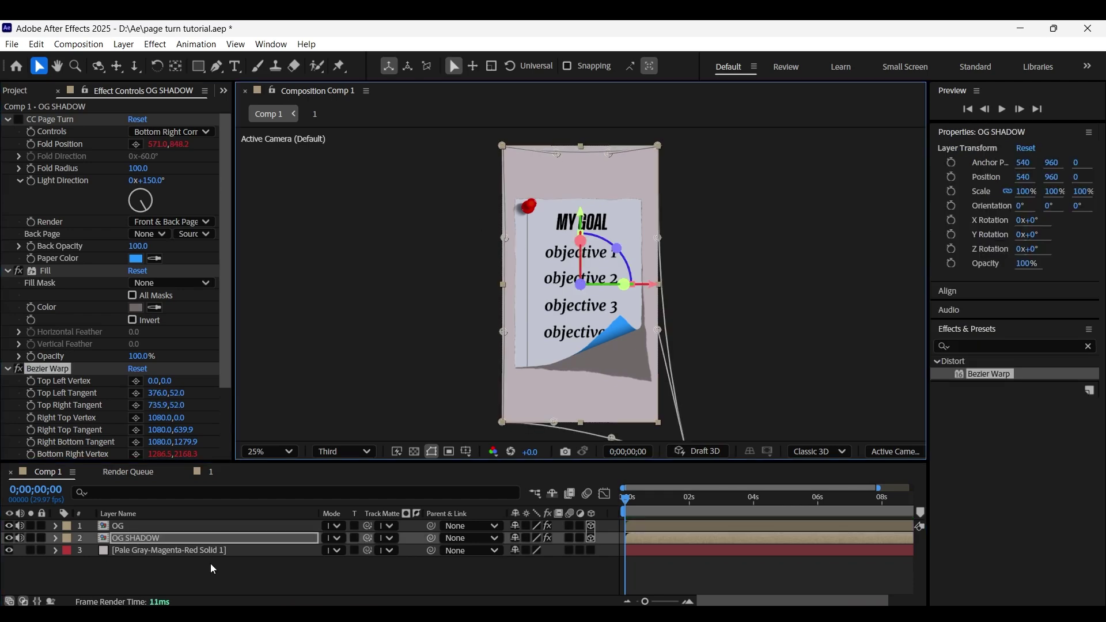
{"action": "left_click", "coordinate": [212, 568]}
{"action": "key", "text": "ctrl+s"}
{"action": "key", "text": "space"}
{"action": "key", "text": "space"}
Step: Change the OG SHADOW layer's blending mode to one that darkens the shadow against the background
{"action": "left_click", "coordinate": [398, 538]}
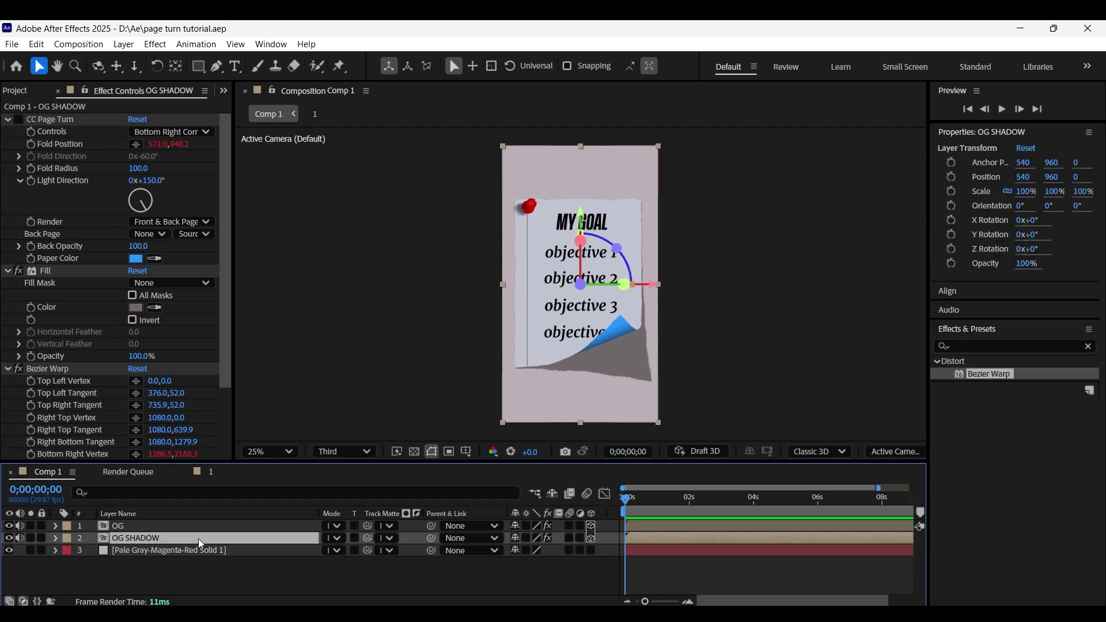
{"action": "left_click", "coordinate": [339, 541]}
{"action": "left_click", "coordinate": [415, 149]}
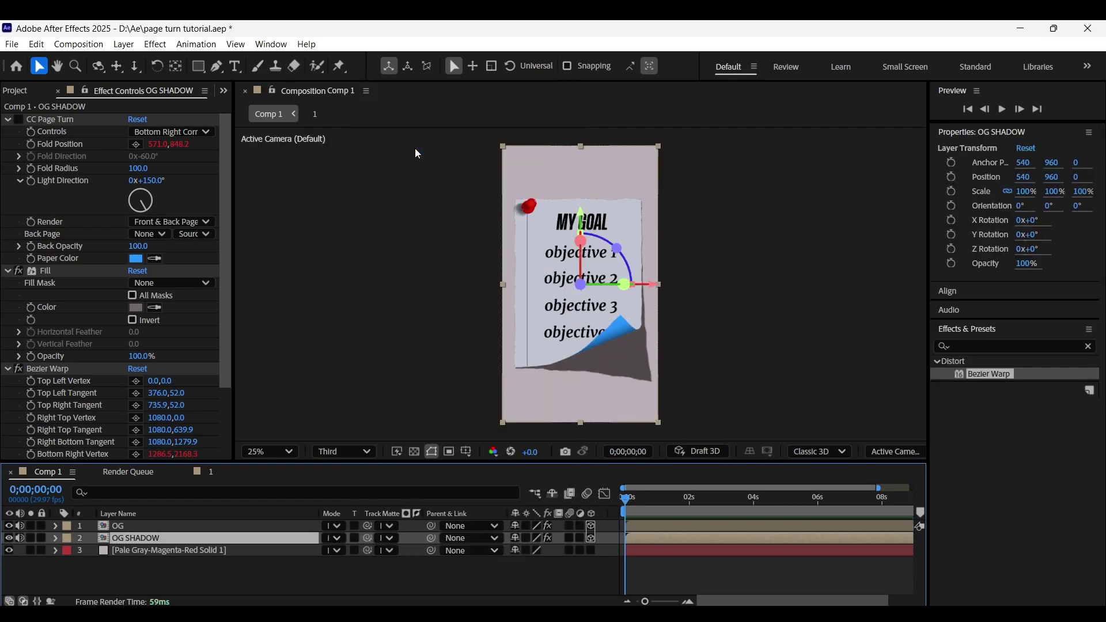
Step: Duplicate the OG layer, split the copy at 0;00;02;01, and keep only its later part
{"action": "left_click_drag", "start_coordinate": [630, 504], "coordinate": [691, 501]}
{"action": "left_click", "coordinate": [239, 528]}
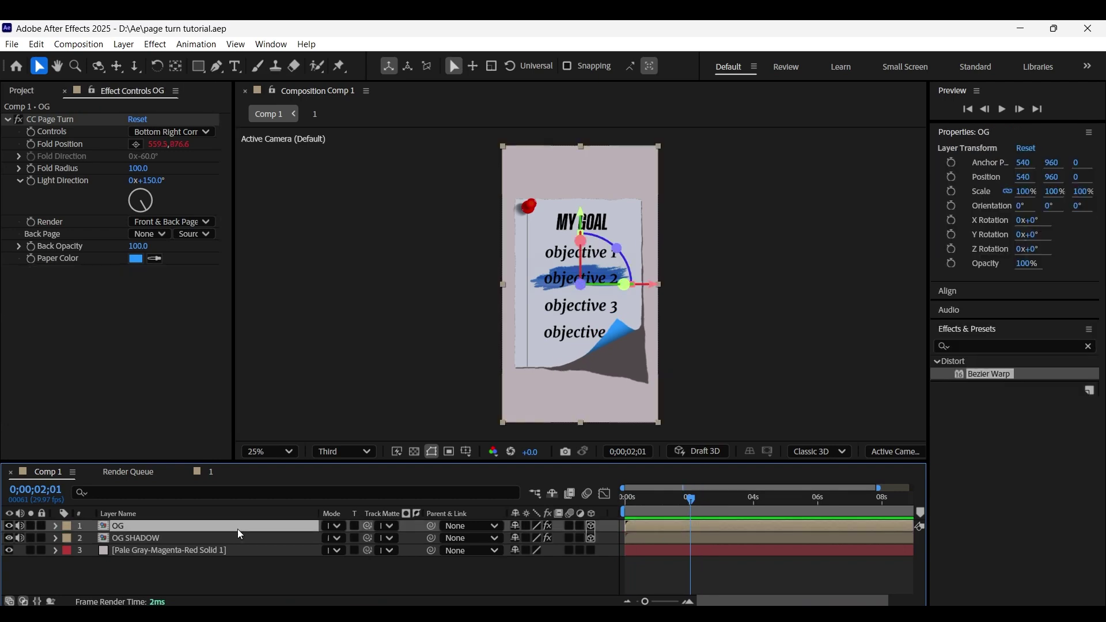
{"action": "key", "text": "ctrl+d"}
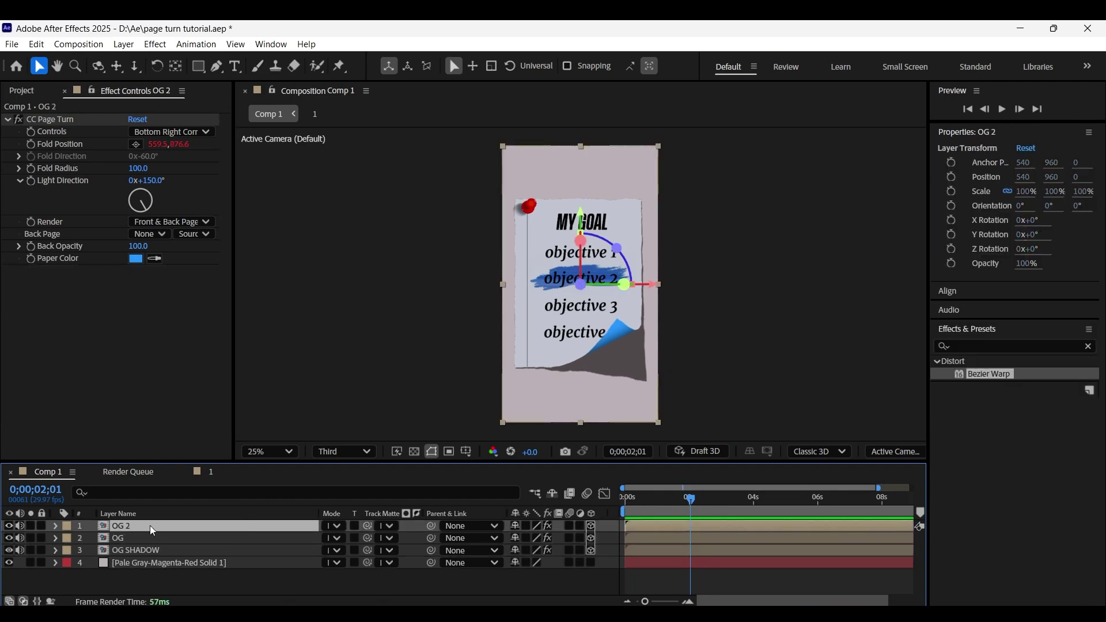
{"action": "key", "text": "ctrl+d"}
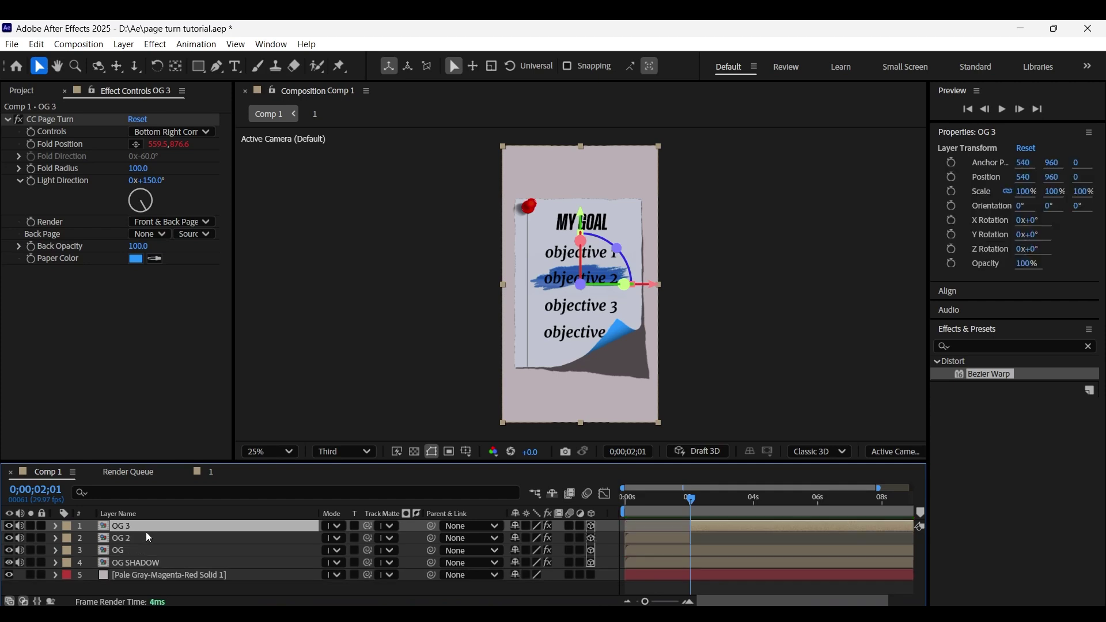
{"action": "left_click", "coordinate": [147, 539]}
{"action": "key", "text": "Delete"}
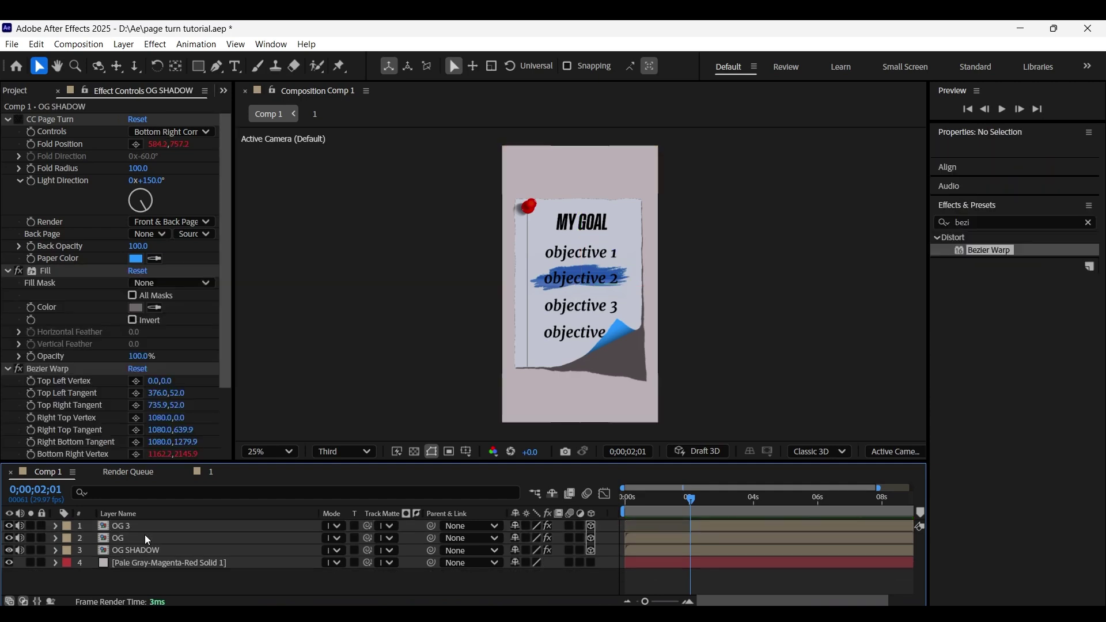
Step: Rename the remaining split copy of the OG layer split 1
{"action": "left_click", "coordinate": [167, 526]}
{"action": "left_click", "coordinate": [245, 486]}
{"action": "type", "text": "split 1"}
{"action": "key", "text": "Return"}
{"action": "left_click", "coordinate": [182, 524]}
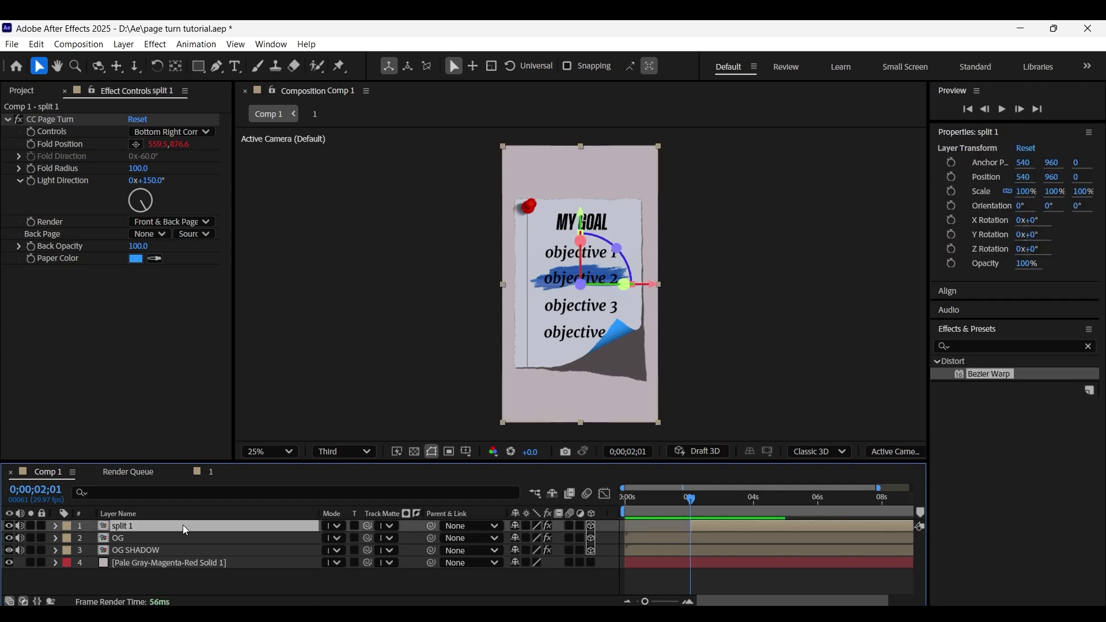
Step: Draw a Pen mask on split 1 around the note's upper half, with a jagged lower edge just beneath objective 2
{"action": "left_click", "coordinate": [217, 67]}
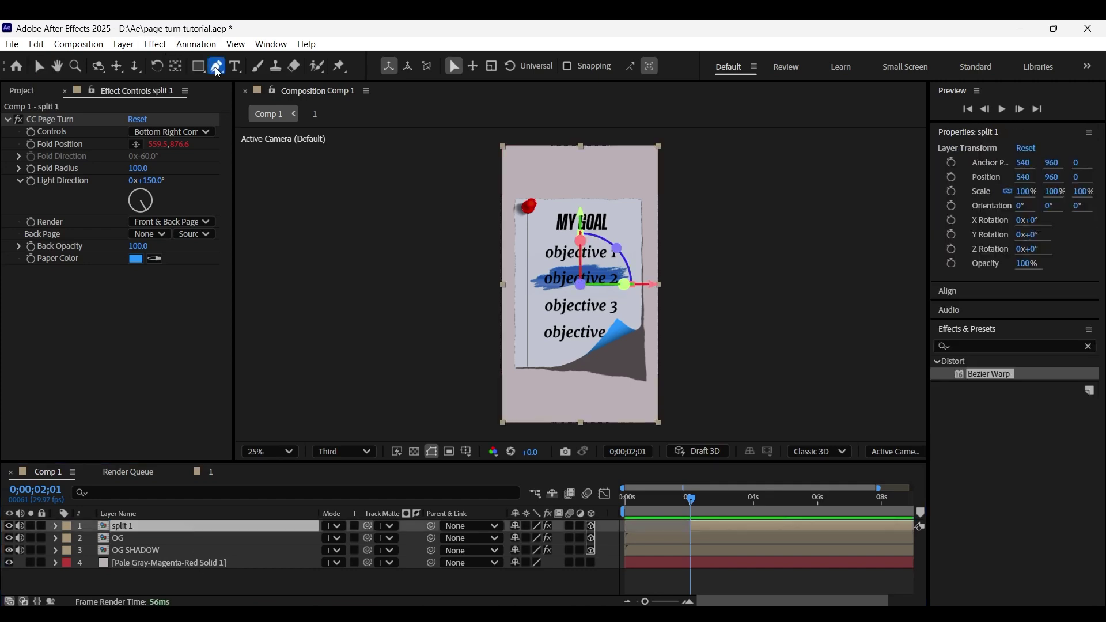
{"action": "key", "text": "period"}
{"action": "left_click", "coordinate": [429, 302]}
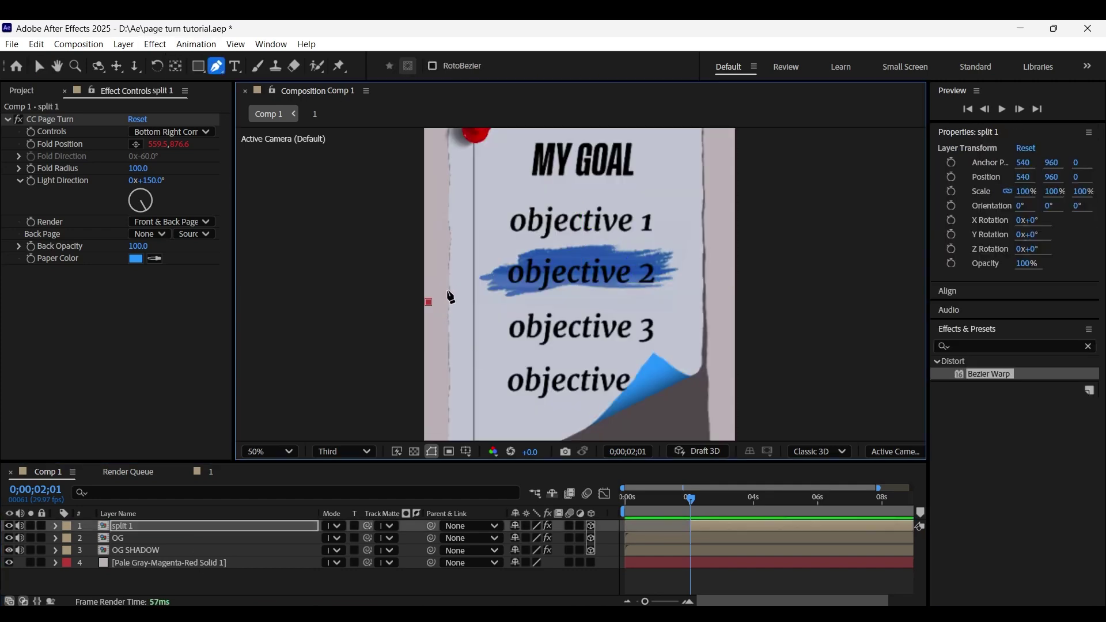
{"action": "key", "text": "comma"}
{"action": "left_click", "coordinate": [648, 175]}
{"action": "left_click", "coordinate": [507, 173]}
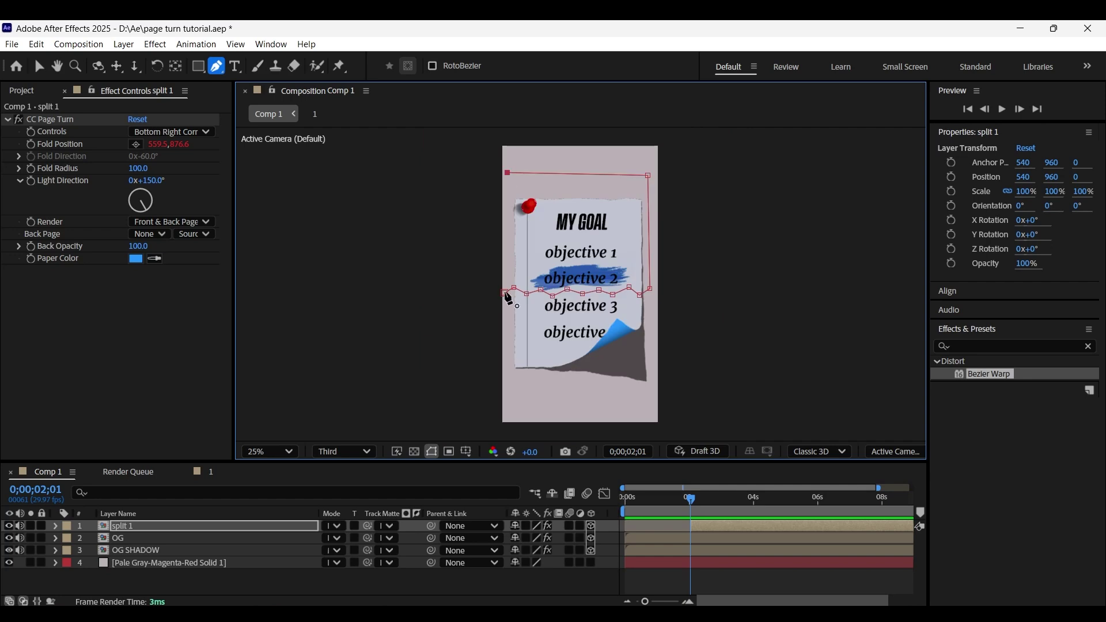
{"action": "left_click", "coordinate": [505, 293]}
{"action": "left_click", "coordinate": [160, 524]}
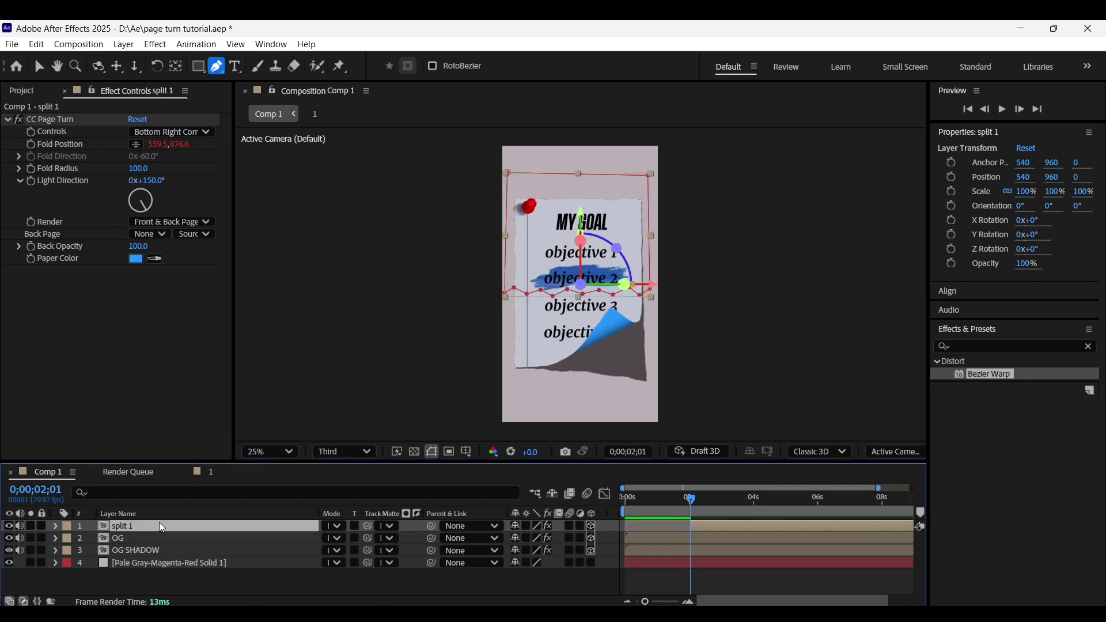
{"action": "key", "text": "m"}
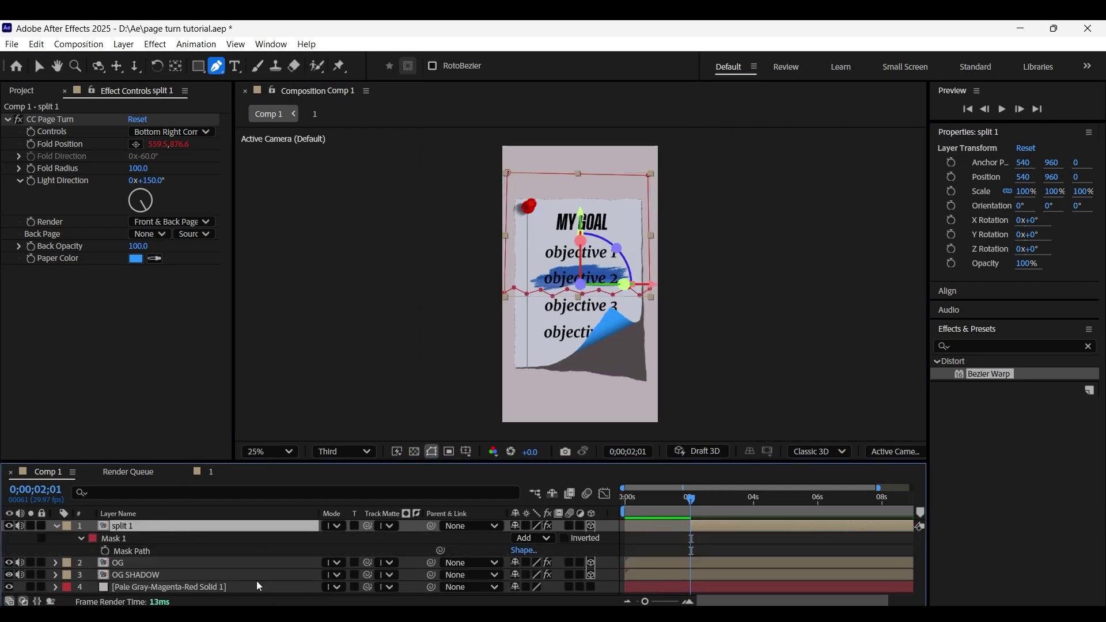
Step: Hide the OG and OG SHADOW layers so only the masked split 1 piece shows over the background
{"action": "left_click", "coordinate": [10, 563]}
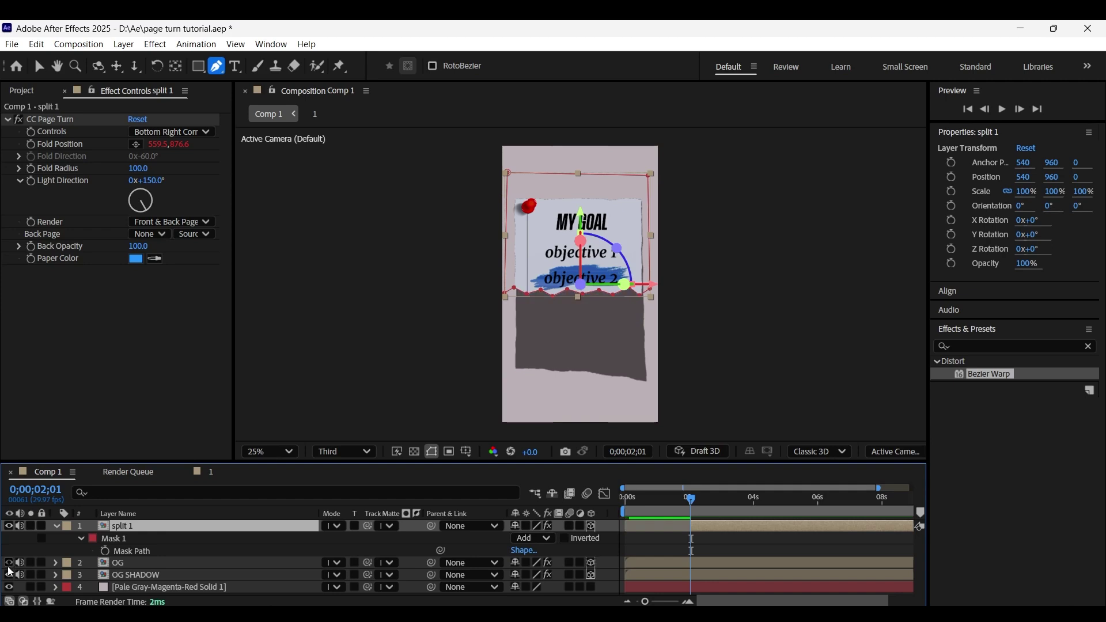
{"action": "left_click", "coordinate": [9, 575]}
{"action": "left_click", "coordinate": [56, 525]}
Step: Lower split 1's CC Page Turn Fold Position Y to about -3 at 0;00;02;09 and preview the torn upper half
{"action": "mouse_move", "coordinate": [691, 499]}
{"action": "left_mouse_down"}
{"action": "mouse_move", "coordinate": [721, 499]}
{"action": "mouse_move", "coordinate": [699, 499]}
{"action": "left_mouse_up"}
{"action": "left_click", "coordinate": [710, 525]}
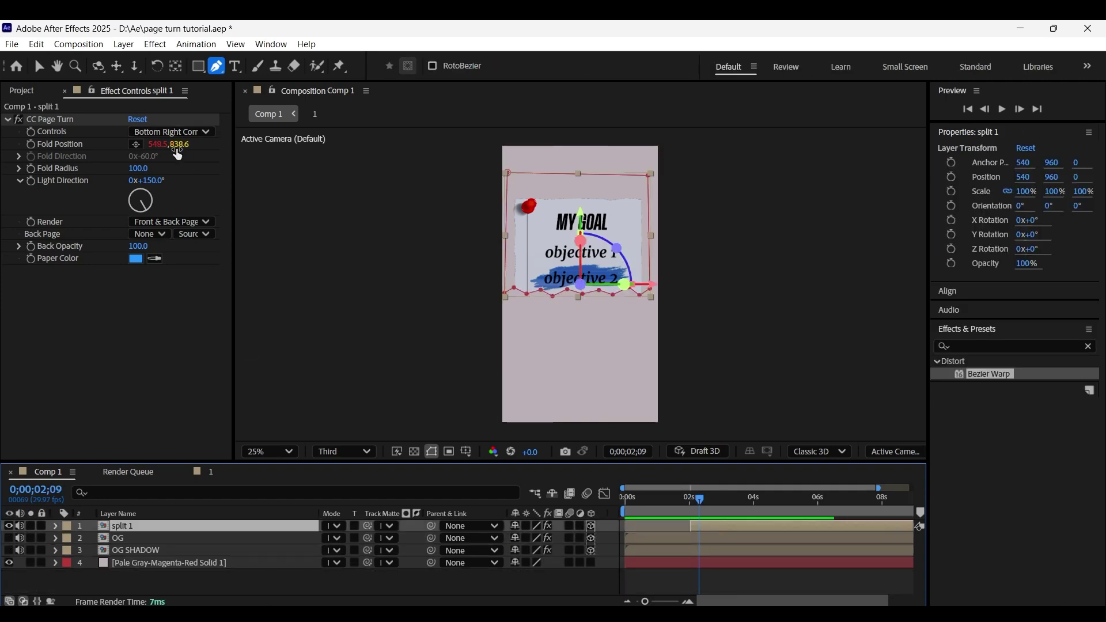
{"action": "left_click_drag", "start_coordinate": [178, 145], "coordinate": [29, 144]}
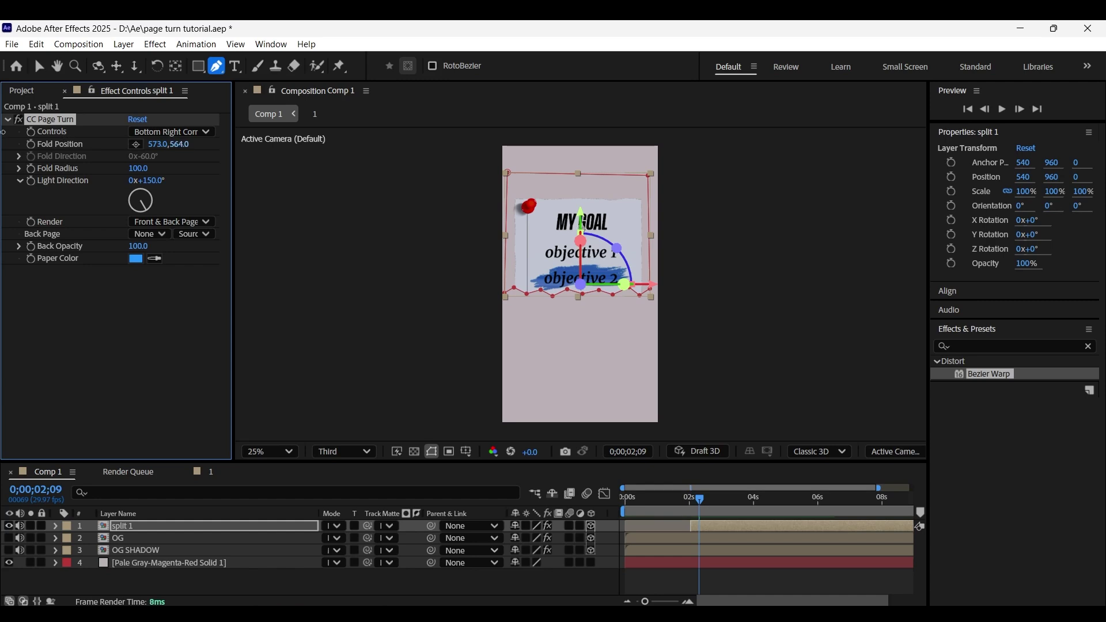
{"action": "left_click_drag", "start_coordinate": [177, 144], "coordinate": [137, 145]}
{"action": "left_click", "coordinate": [646, 499]}
{"action": "key", "text": "space"}
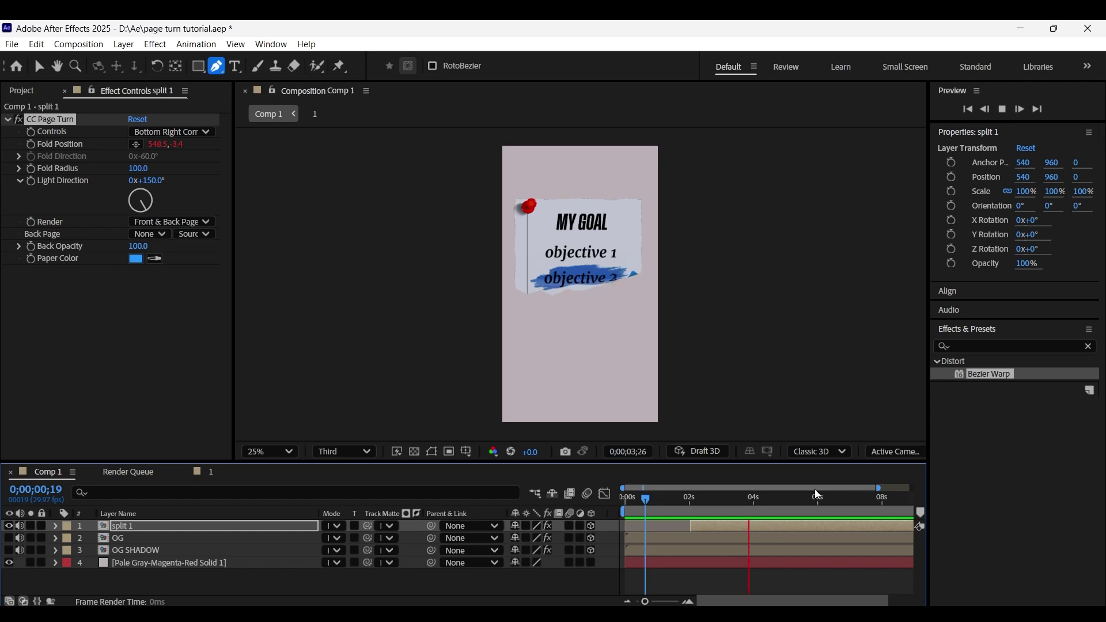
{"action": "key", "text": "space"}
Step: Duplicate split 1 at 0;00;02;01, place the copy directly beneath it and rename the copy split 1 shadow
{"action": "left_click", "coordinate": [691, 500]}
{"action": "left_click", "coordinate": [138, 530]}
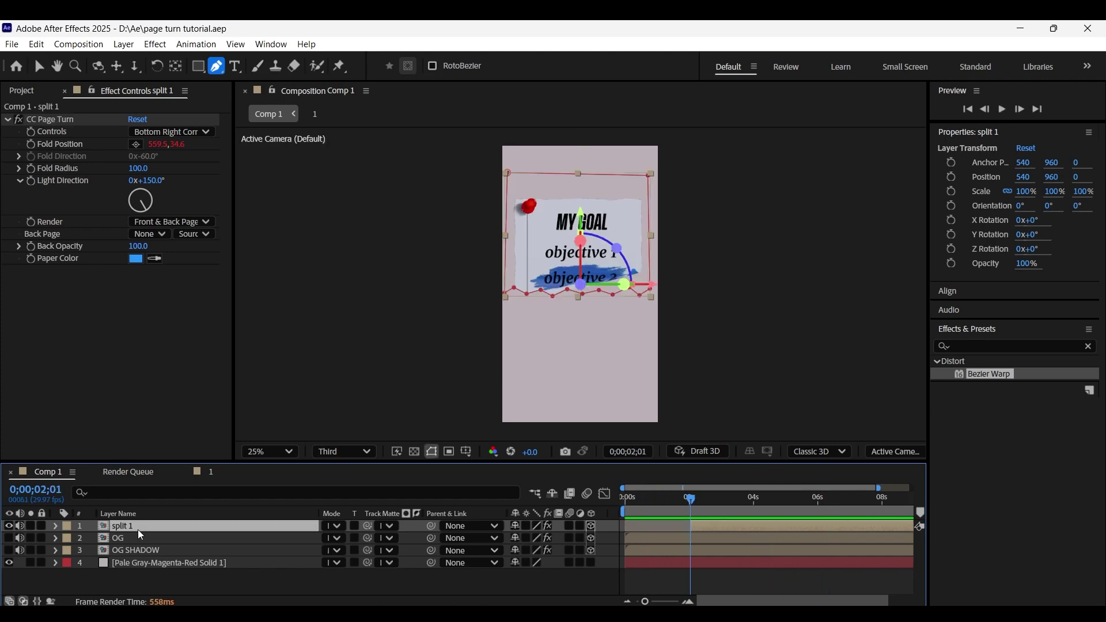
{"action": "key", "text": "ctrl+d"}
{"action": "left_click_drag", "start_coordinate": [138, 527], "coordinate": [148, 541]}
{"action": "right_click", "coordinate": [148, 541]}
{"action": "left_click", "coordinate": [173, 502]}
{"action": "type", "text": "split 1 shadow"}
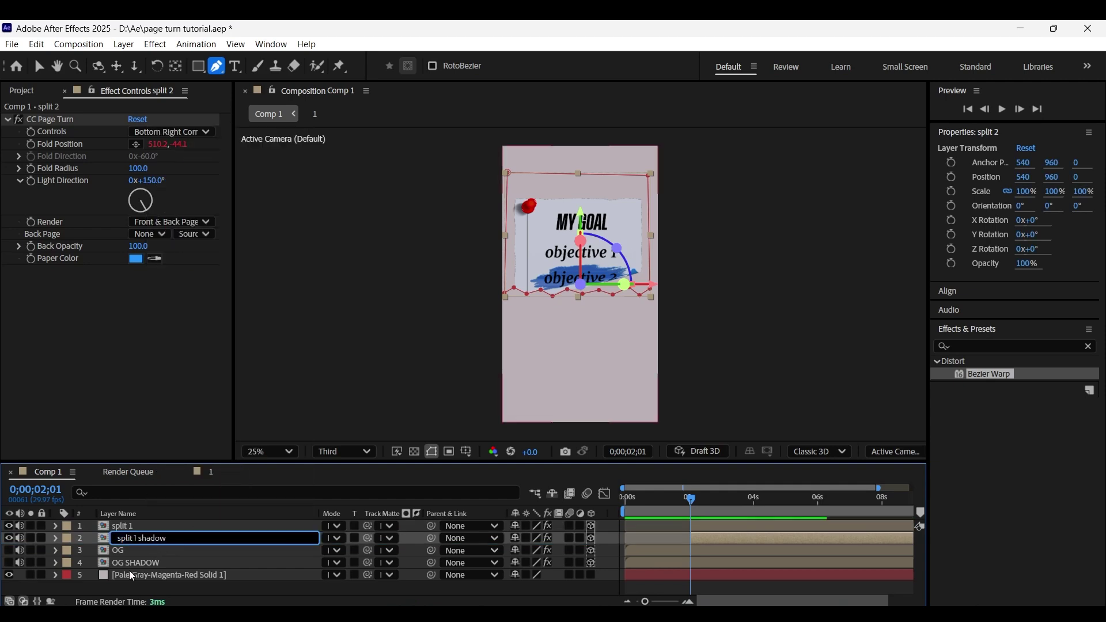
{"action": "key", "text": "Return"}
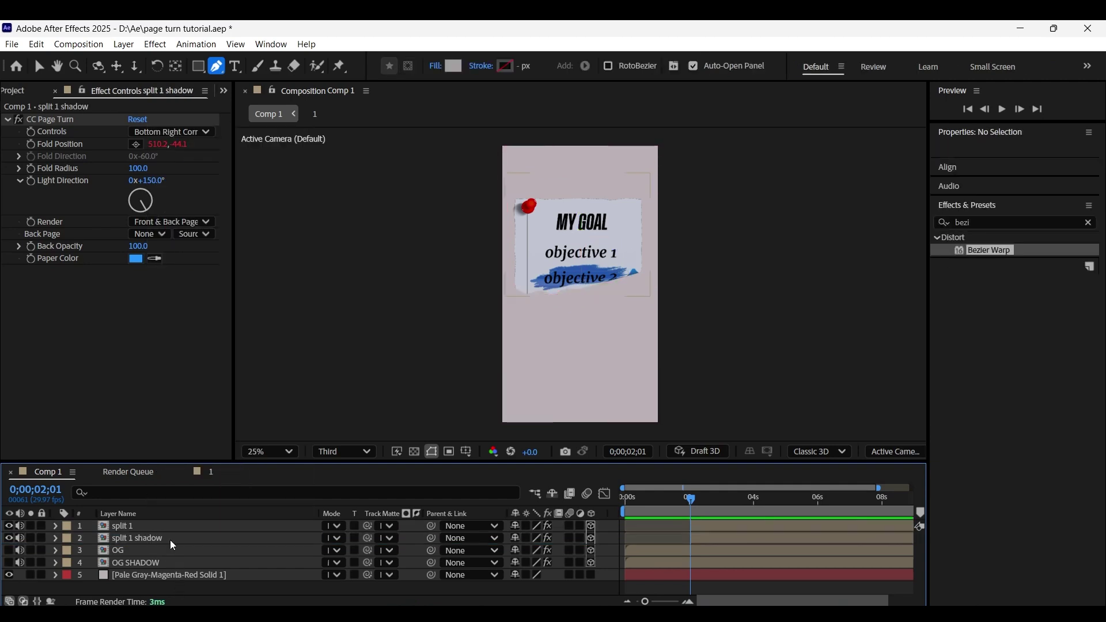
Step: Hide split 1 and copy the Bezier Warp effect from OG SHADOW onto split 1 shadow
{"action": "left_click", "coordinate": [8, 526]}
{"action": "left_click", "coordinate": [139, 538]}
{"action": "left_click", "coordinate": [163, 565]}
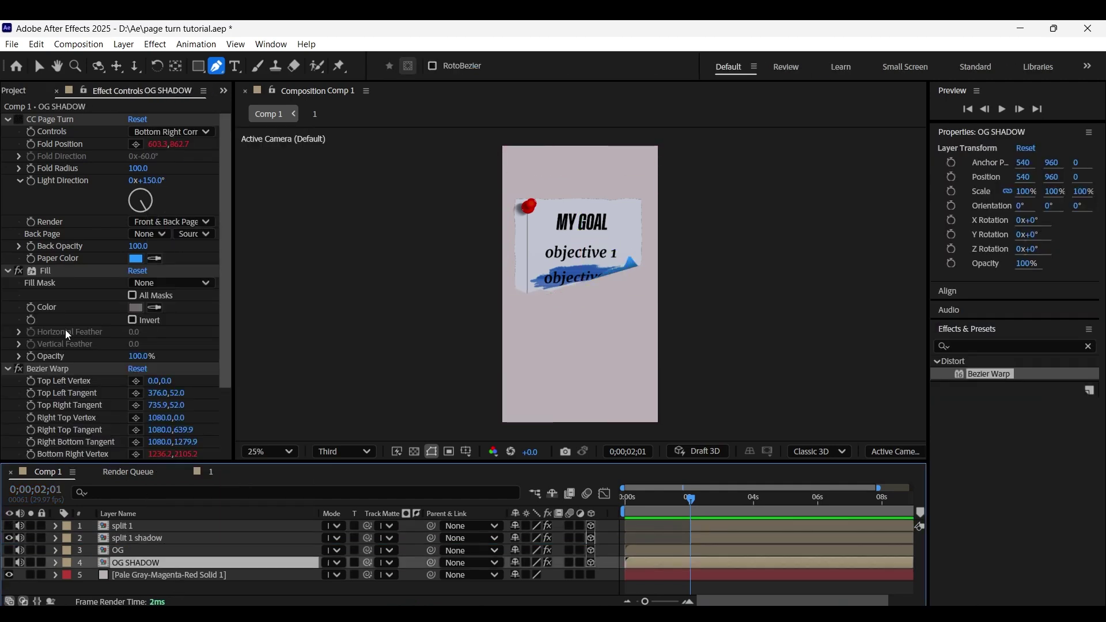
{"action": "left_click", "coordinate": [62, 372]}
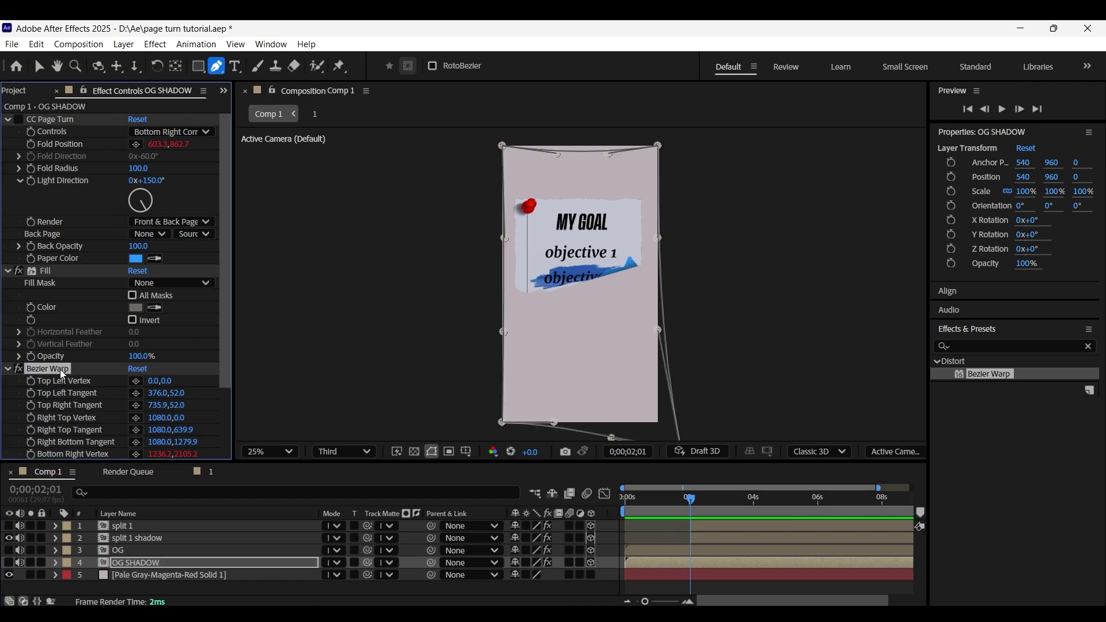
{"action": "left_click", "coordinate": [167, 537]}
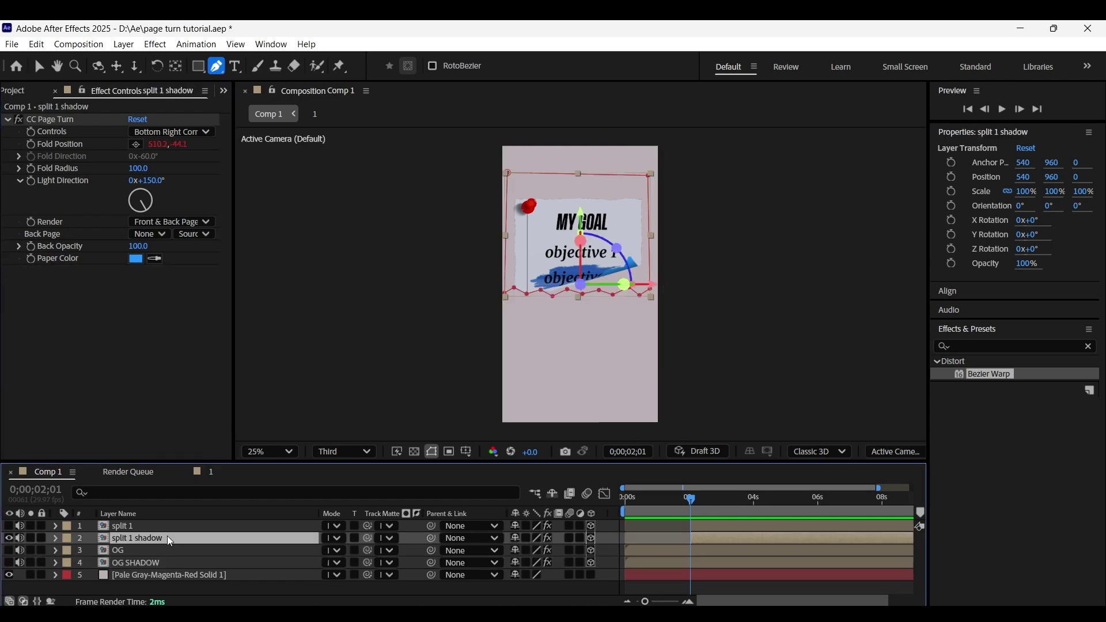
{"action": "key", "text": "ctrl+v"}
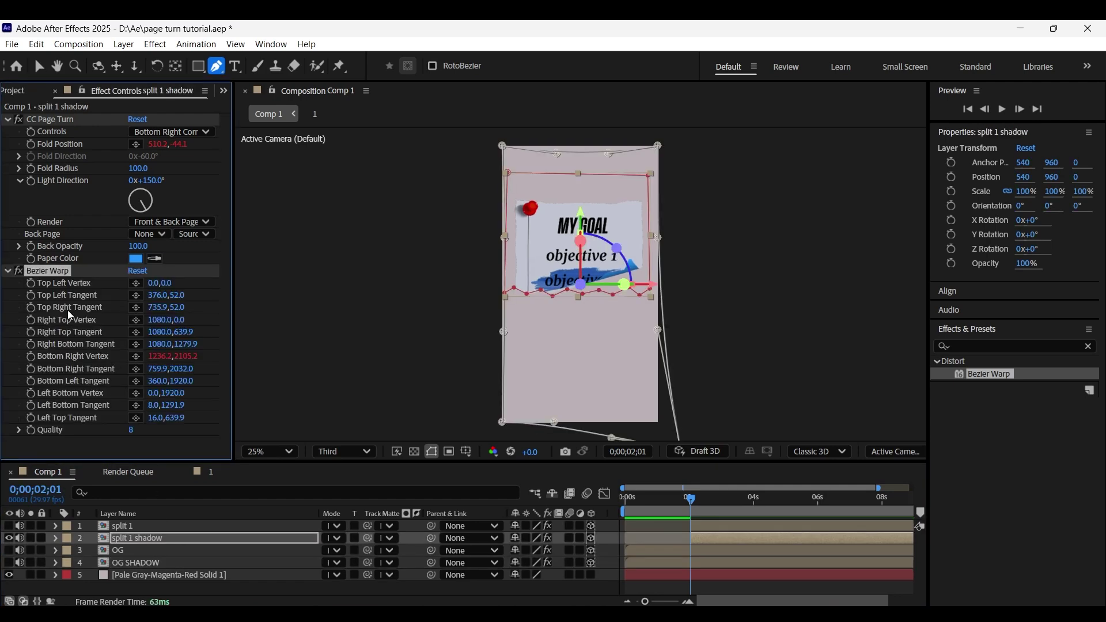
Step: Apply a Fill effect to split 1 shadow and set its color to dark grey 706E6E
{"action": "left_click_drag", "start_coordinate": [687, 503], "coordinate": [783, 503]}
{"action": "left_click", "coordinate": [1010, 345]}
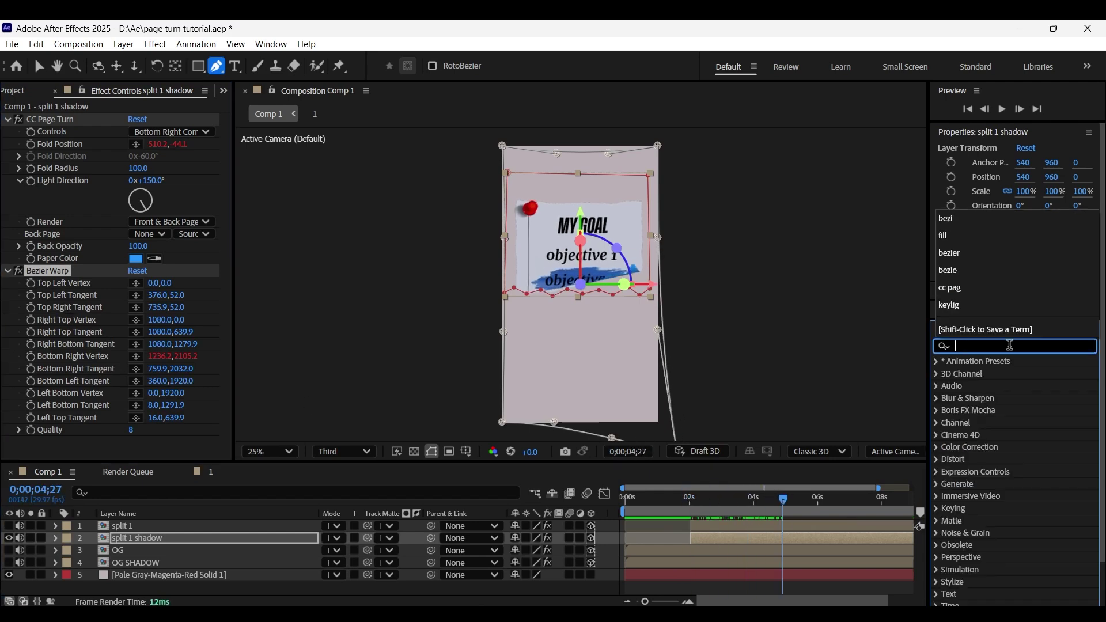
{"action": "type", "text": "fill"}
{"action": "left_click_drag", "start_coordinate": [987, 447], "coordinate": [72, 451]}
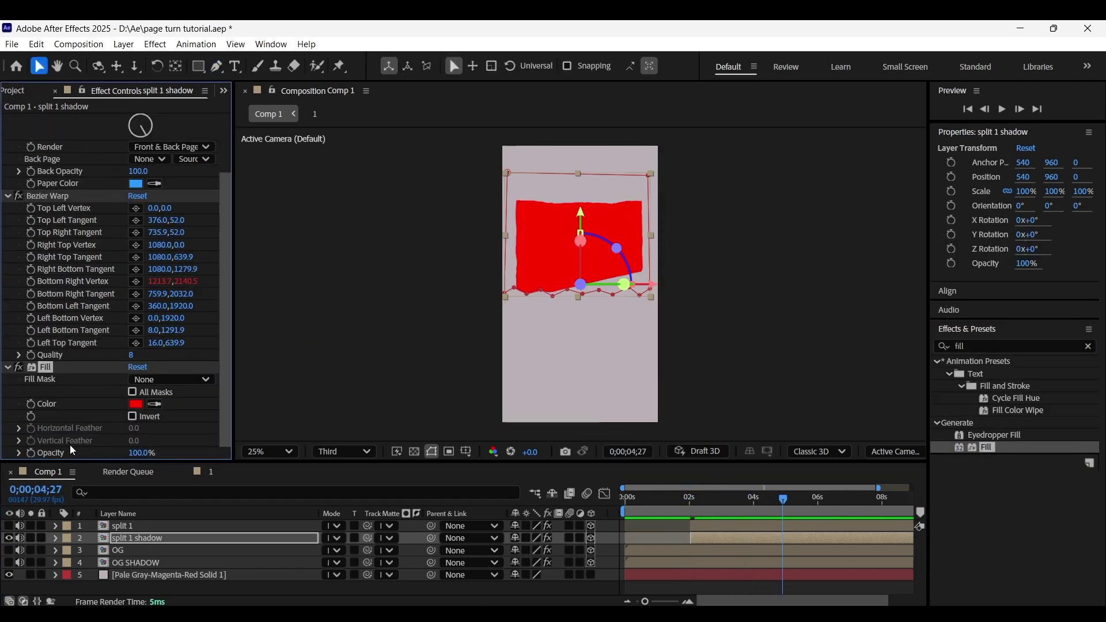
{"action": "left_click", "coordinate": [135, 404]}
{"action": "left_click", "coordinate": [396, 327]}
{"action": "left_click", "coordinate": [713, 235]}
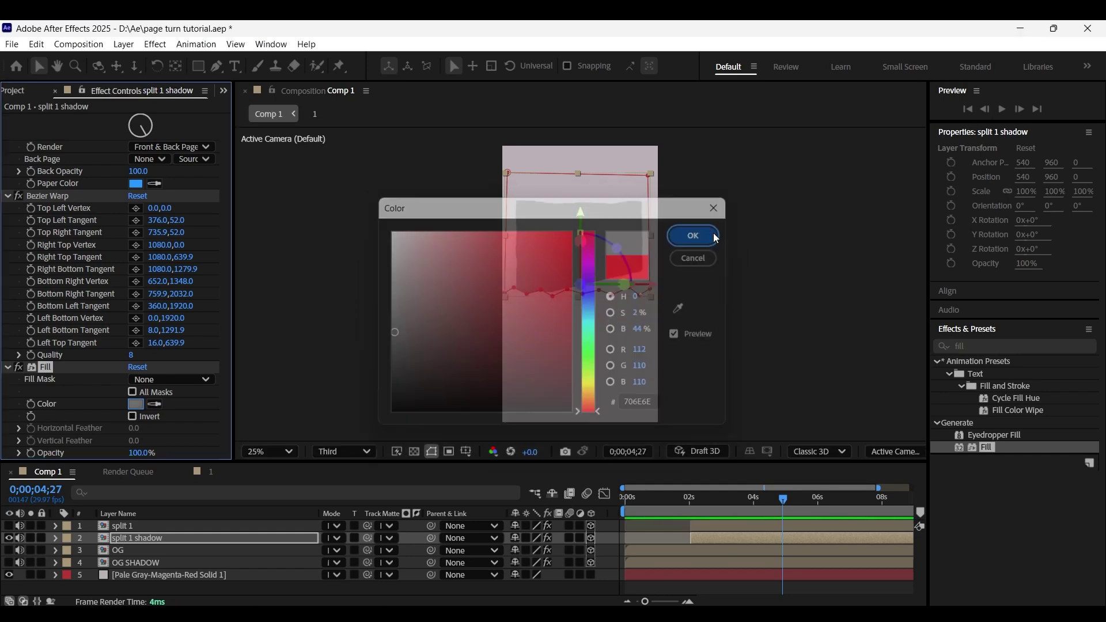
Step: Disable CC Page Turn on split 1 shadow, then show split 1 again and preview the torn piece with its shadow
{"action": "left_click", "coordinate": [683, 501]}
{"action": "key", "text": "space"}
{"action": "left_click", "coordinate": [708, 496]}
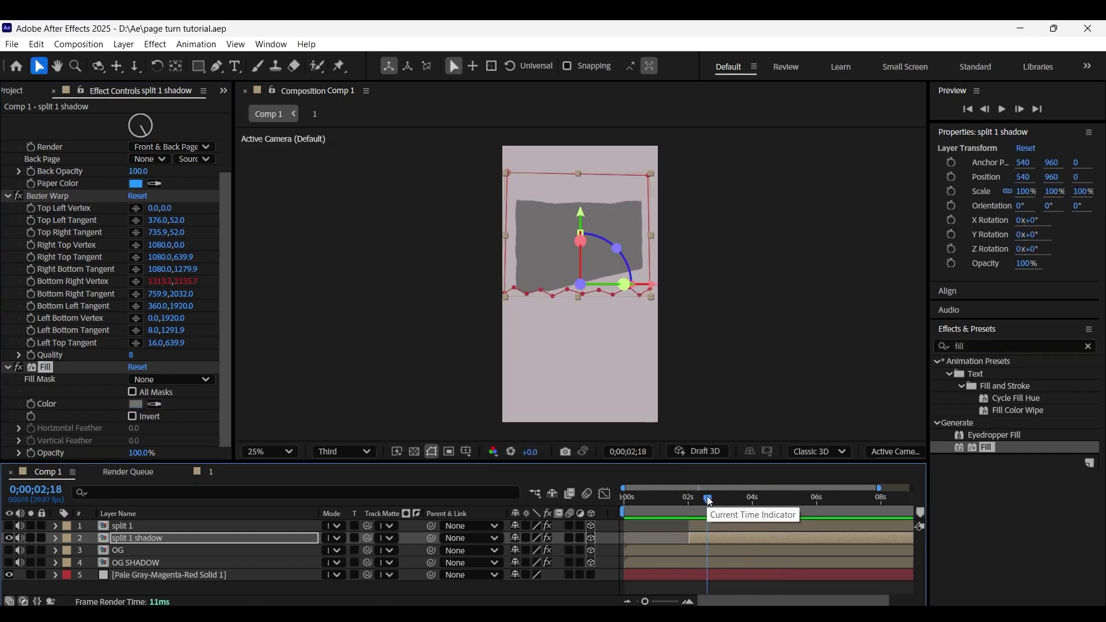
{"action": "scroll", "coordinate": [65, 170], "scroll_direction": "up", "scroll_amount": 5}
{"action": "left_click", "coordinate": [19, 119]}
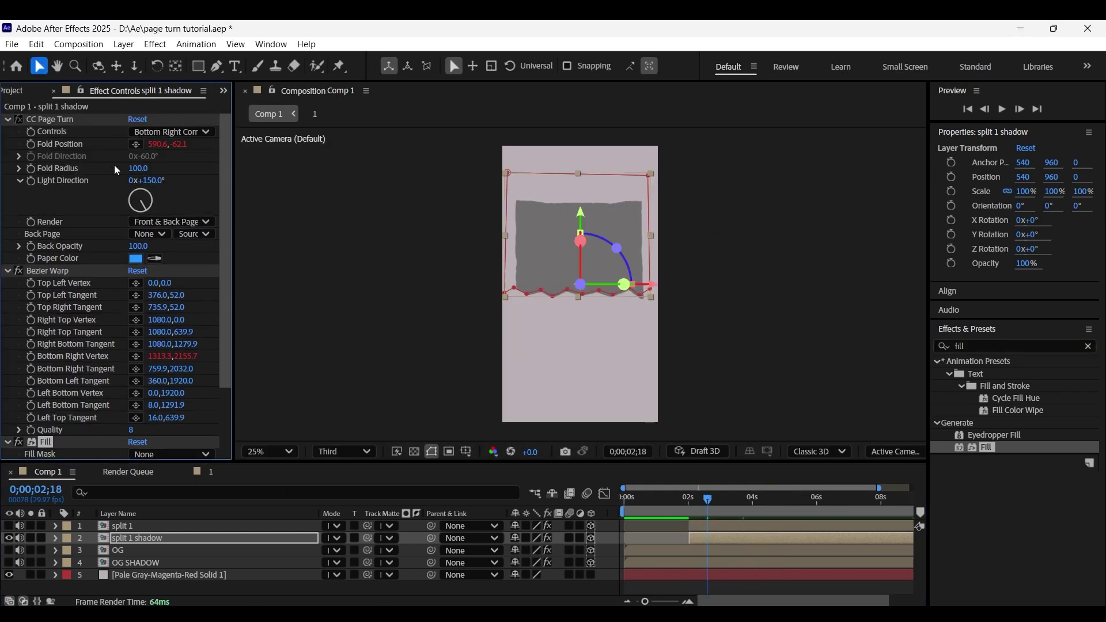
{"action": "left_click_drag", "start_coordinate": [692, 497], "coordinate": [728, 506]}
{"action": "left_click", "coordinate": [9, 527]}
{"action": "left_click", "coordinate": [669, 502]}
{"action": "key", "text": "space"}
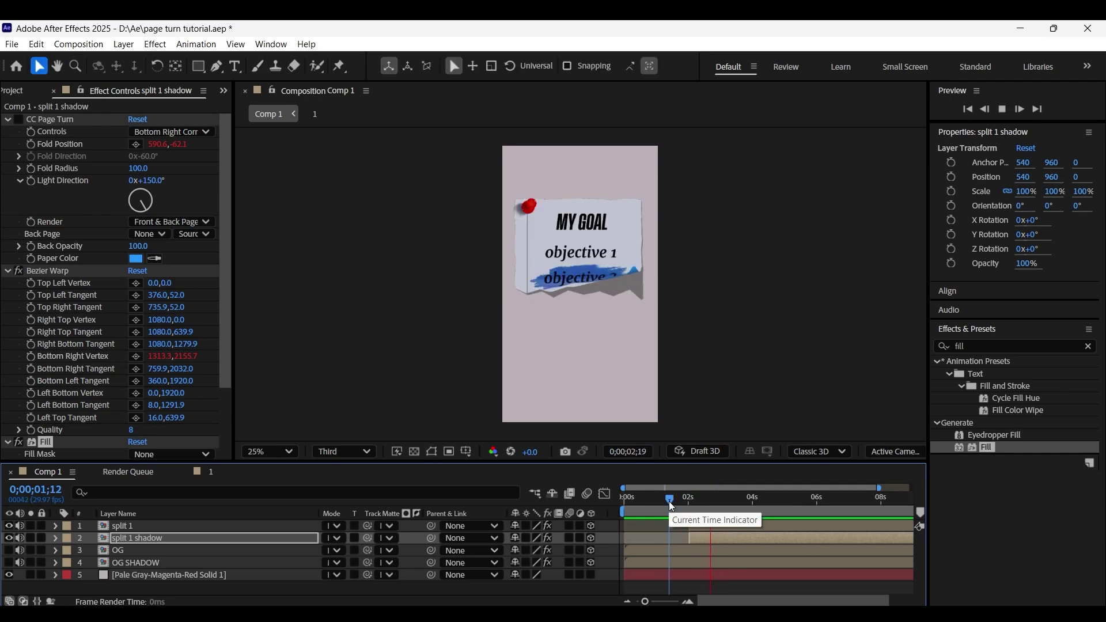
Step: Reshape split 1 shadow's Bezier Warp by moving its Right Bottom Tangent to about 1030, 1188
{"action": "left_click", "coordinate": [690, 499]}
{"action": "left_click", "coordinate": [80, 273]}
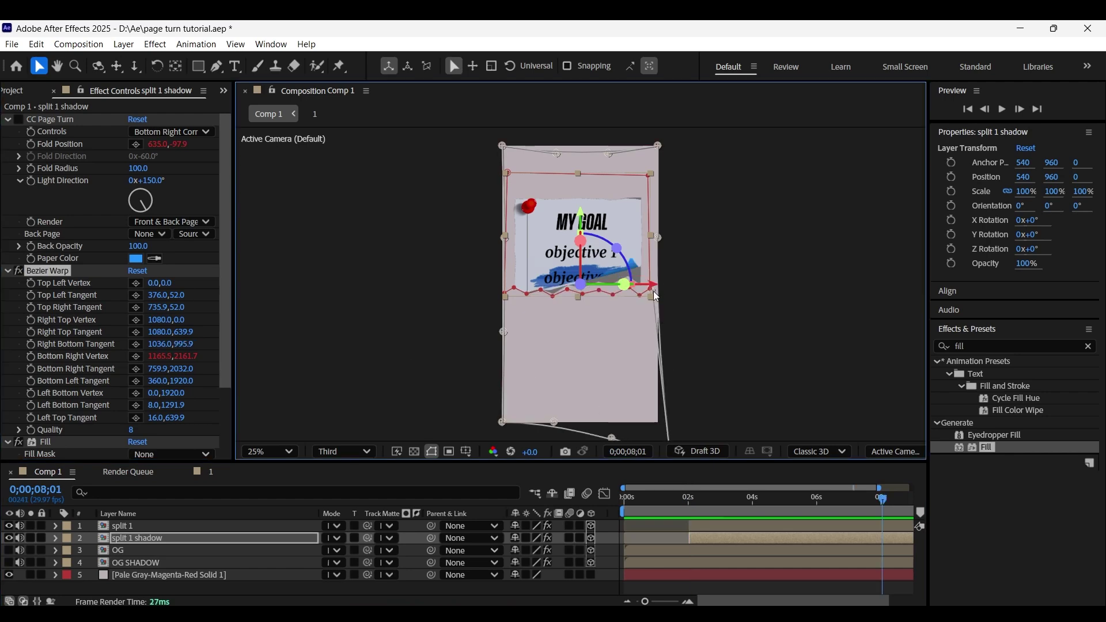
{"action": "left_click", "coordinate": [692, 503]}
Step: Duplicate split 1 at 0;00;02;01, reveal the copy's mask and hide the original split 1
{"action": "left_click", "coordinate": [136, 526]}
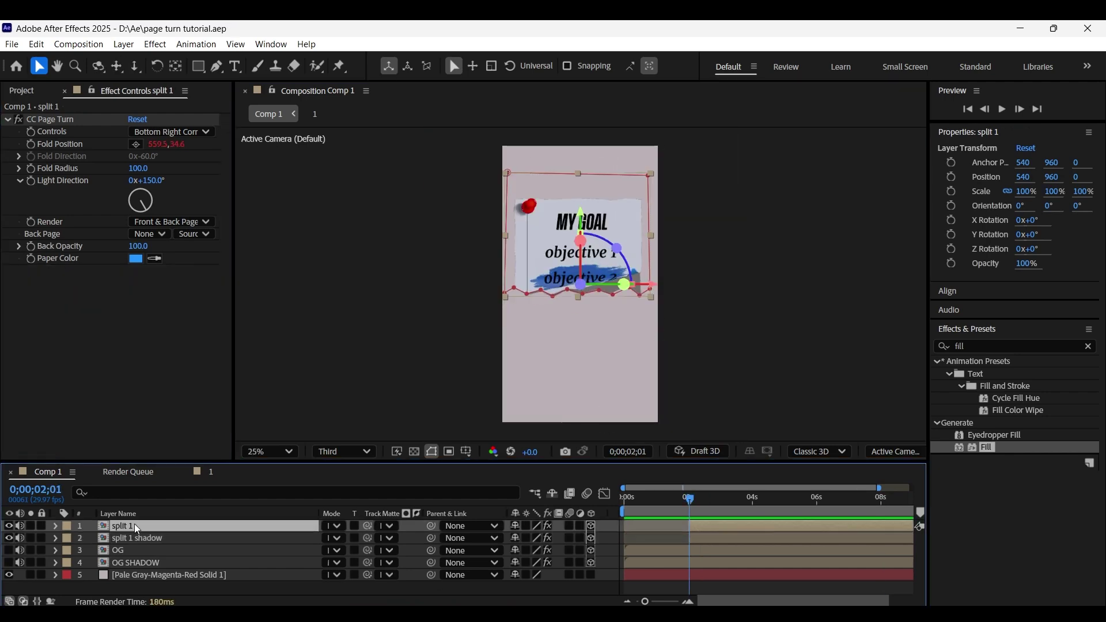
{"action": "right_click", "coordinate": [137, 529]}
{"action": "key", "text": "Escape"}
{"action": "key", "text": "ctrl+d"}
{"action": "key", "text": "m"}
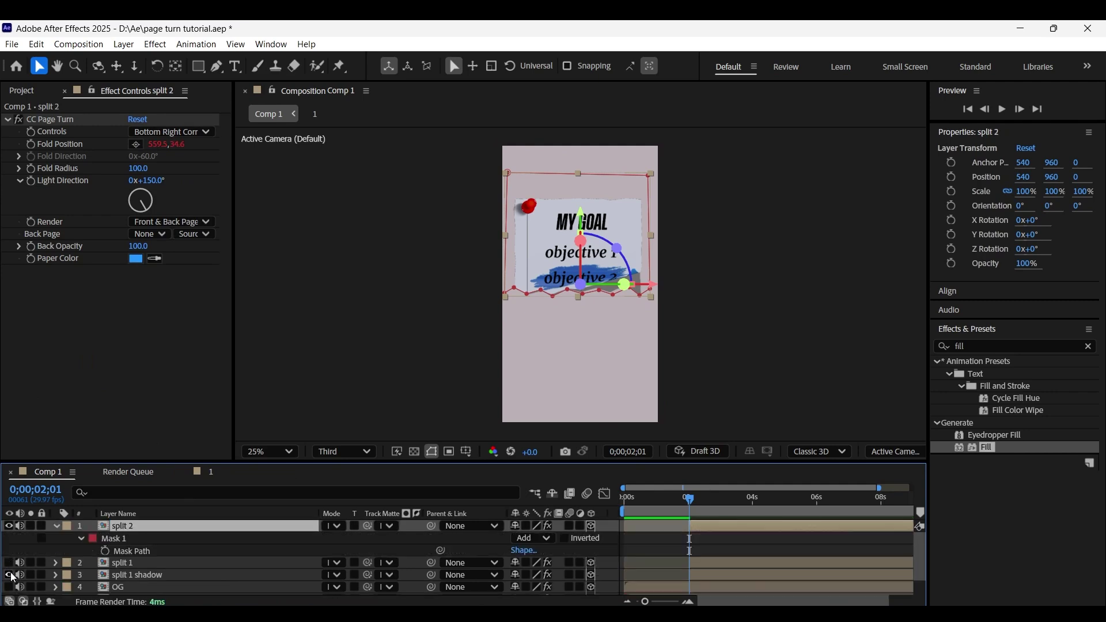
Step: Invert Mask 1 on split 2 and disable its CC Page Turn to leave the note's flat lower half
{"action": "scroll", "coordinate": [15, 587], "scroll_direction": "down", "scroll_amount": 2}
{"action": "scroll", "coordinate": [8, 586], "scroll_direction": "up", "scroll_amount": 2}
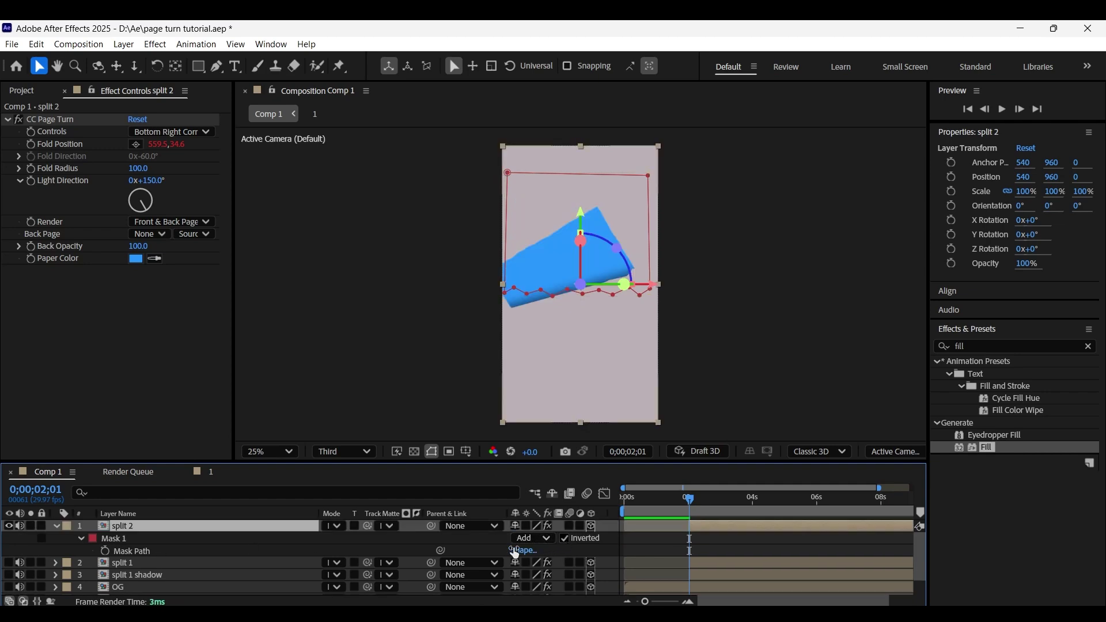
{"action": "left_click", "coordinate": [19, 118]}
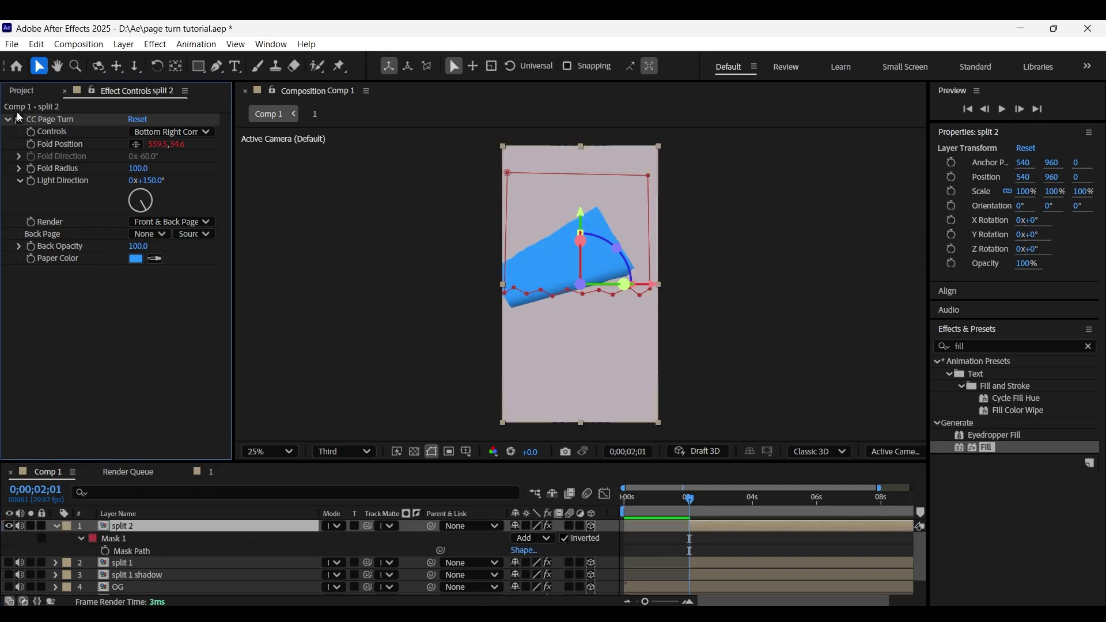
{"action": "left_click", "coordinate": [19, 119]}
Step: Duplicate split 2, rename the copy split 2 shadow and place it directly beneath split 2
{"action": "left_click", "coordinate": [167, 526]}
{"action": "key", "text": "ctrl+d"}
{"action": "right_click", "coordinate": [156, 528]}
{"action": "left_click", "coordinate": [190, 489]}
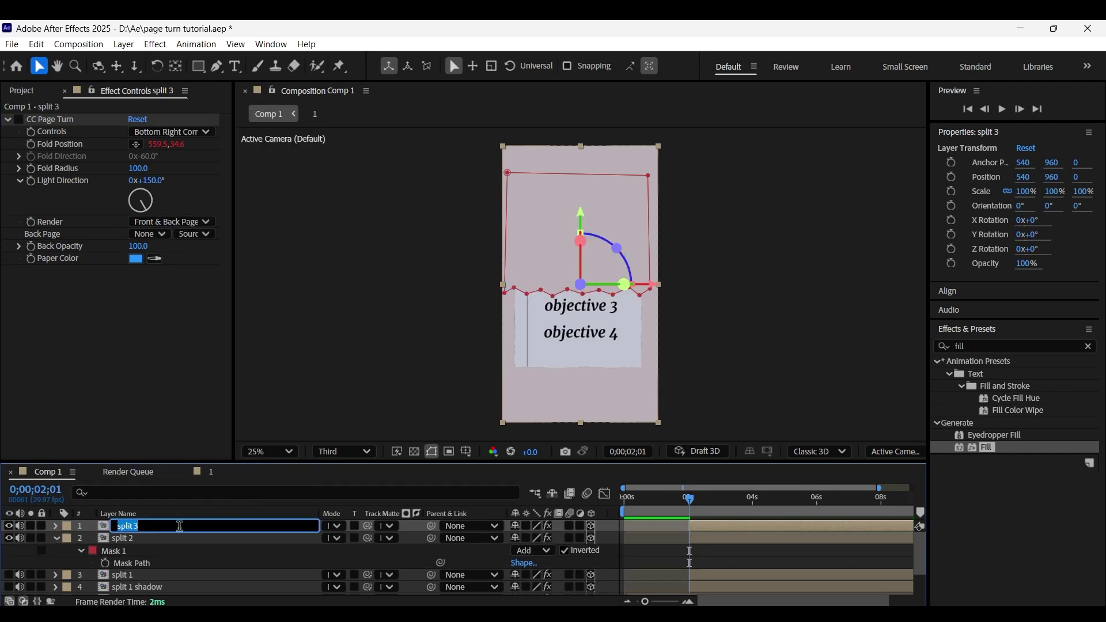
{"action": "type", "text": "split 2 shadow"}
{"action": "left_click", "coordinate": [57, 539]}
{"action": "left_click_drag", "start_coordinate": [176, 529], "coordinate": [175, 542]}
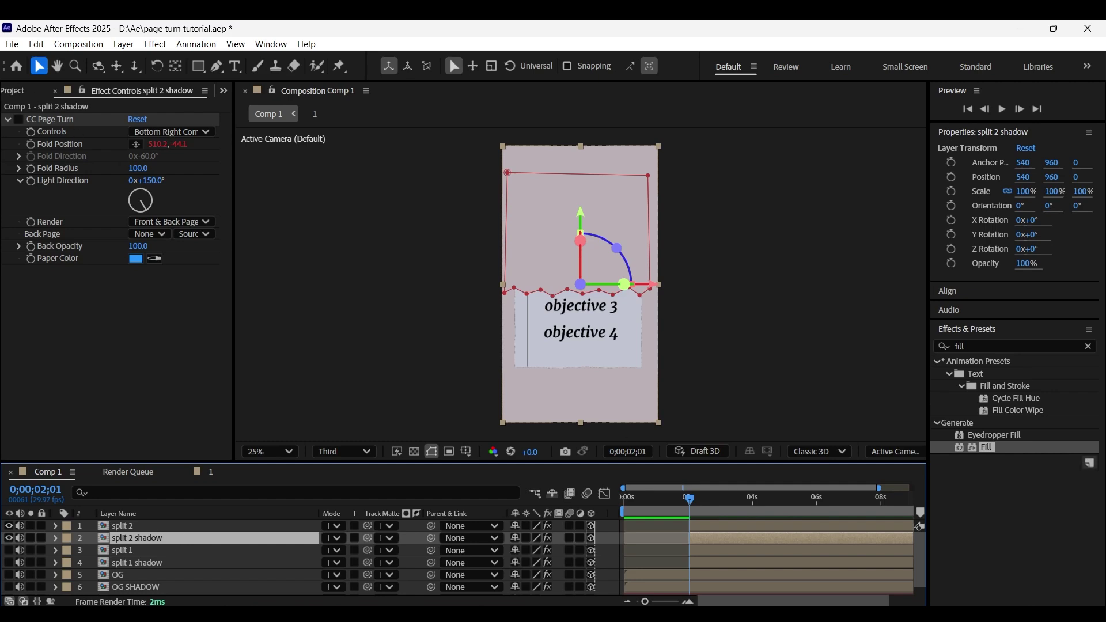
Step: Apply a Fill effect to split 2 shadow and set its color to dark grey
{"action": "left_click_drag", "start_coordinate": [987, 446], "coordinate": [136, 334]}
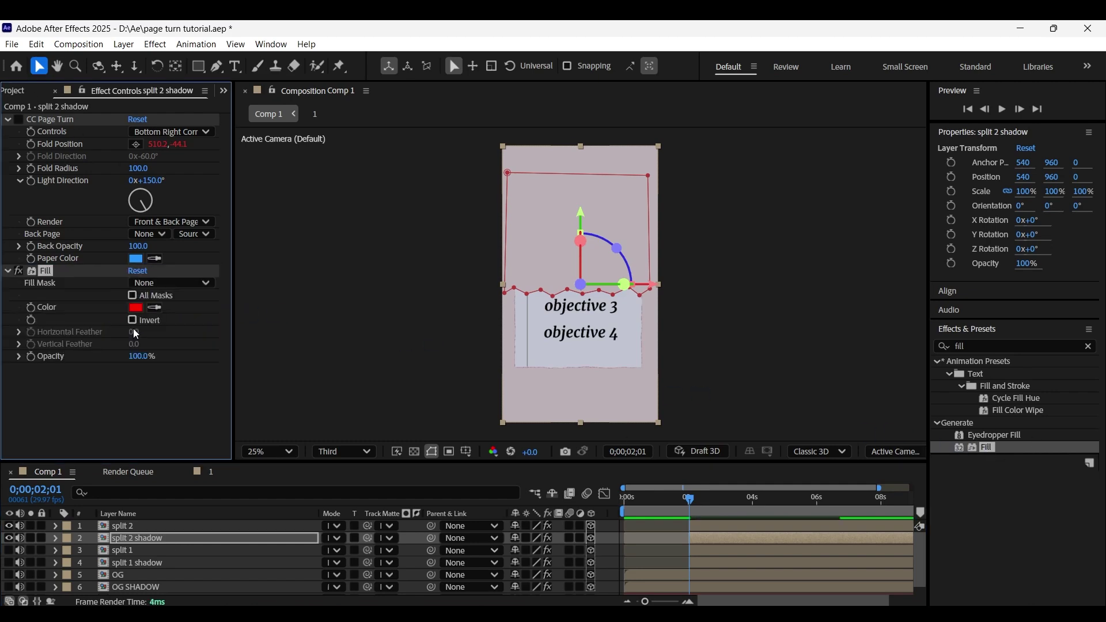
{"action": "left_click", "coordinate": [138, 310]}
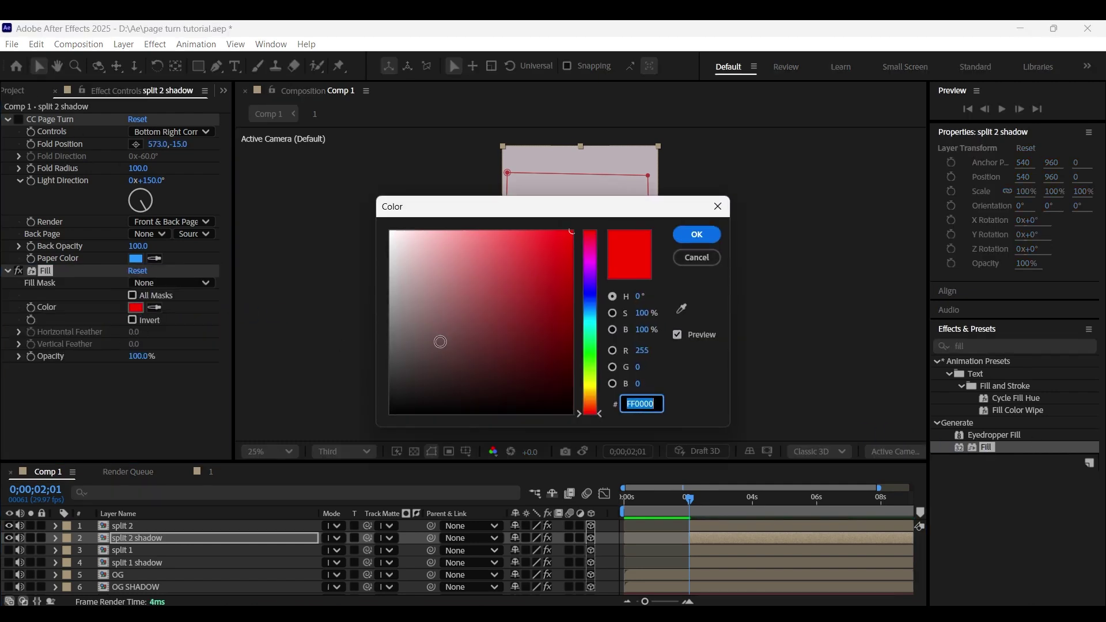
{"action": "left_click", "coordinate": [390, 329]}
{"action": "left_click", "coordinate": [696, 235]}
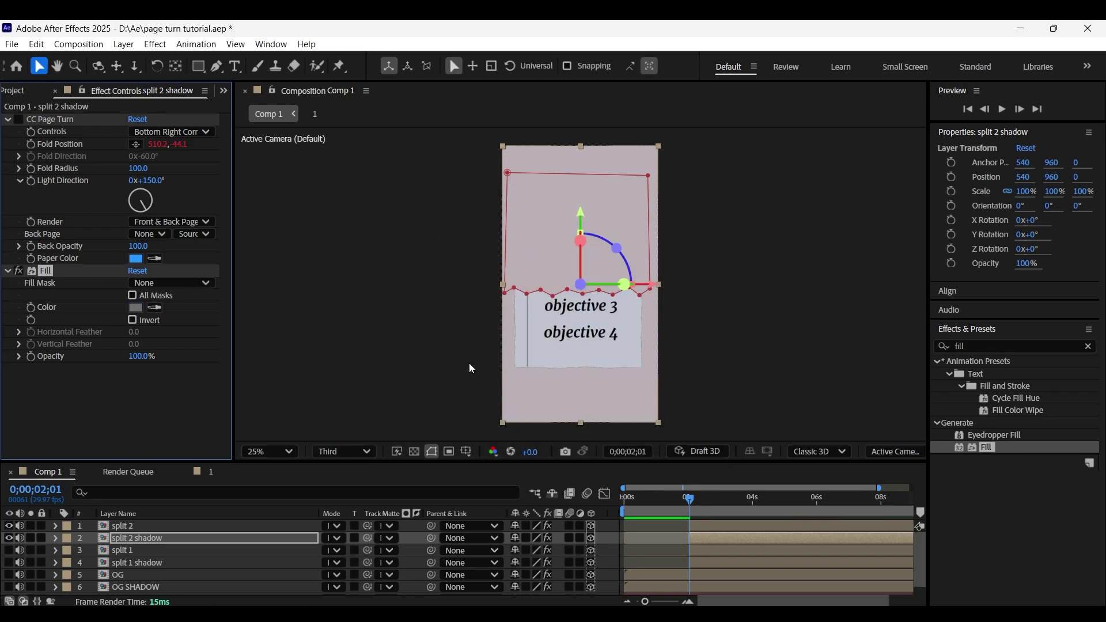
Step: Hide split 2 and copy the Bezier Warp effect from split 1 shadow onto split 2 shadow
{"action": "key", "text": "shift+Page_Down"}
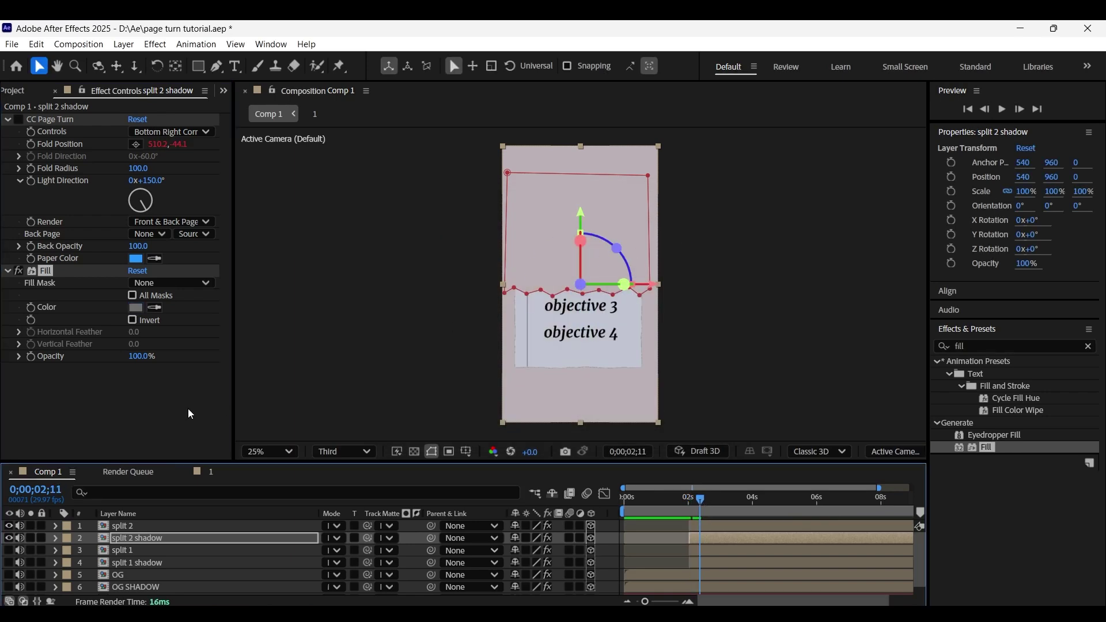
{"action": "left_click", "coordinate": [8, 526]}
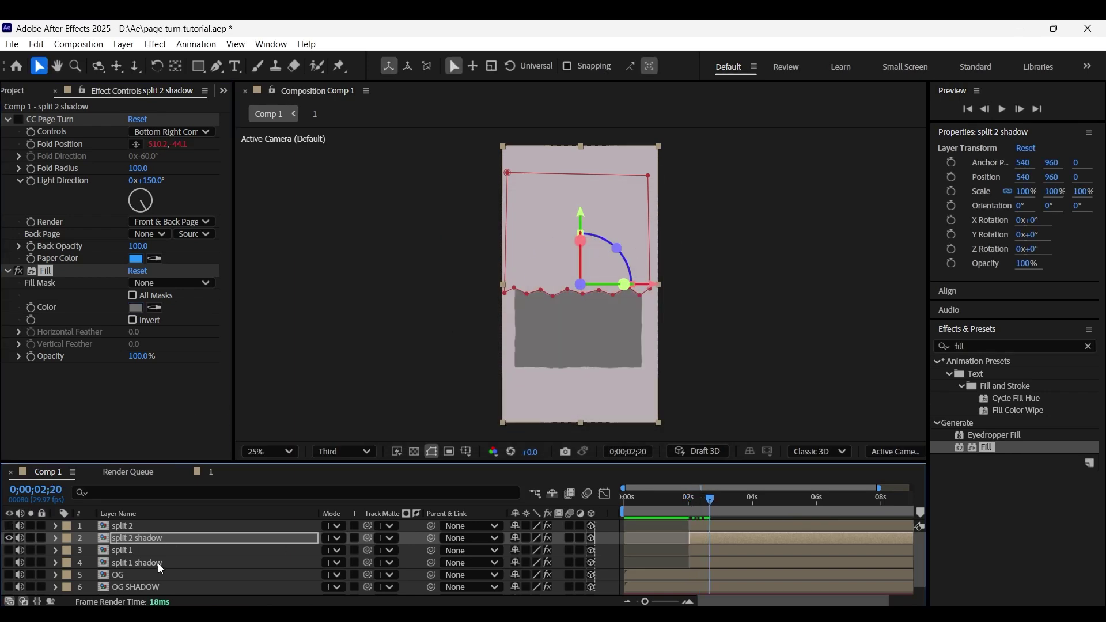
{"action": "left_click", "coordinate": [157, 564]}
{"action": "left_click", "coordinate": [50, 271]}
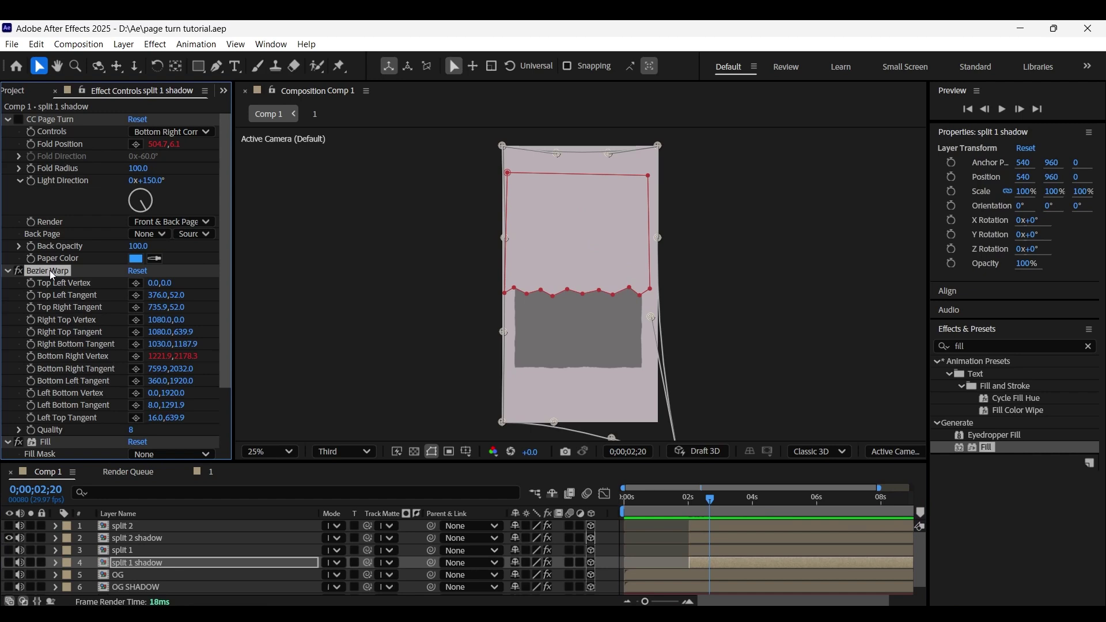
{"action": "left_click", "coordinate": [145, 539]}
{"action": "left_click", "coordinate": [113, 407]}
{"action": "key", "text": "ctrl+v"}
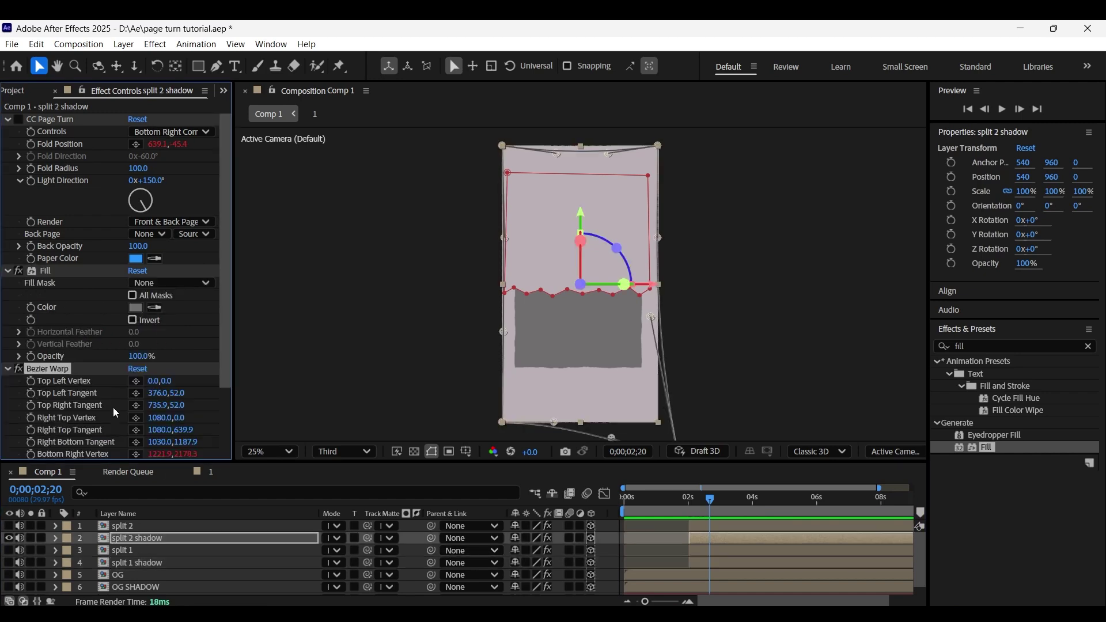
Step: Show split 2, split 1, split 1 shadow, OG and OG SHADOW again and preview the animation from the start
{"action": "left_click", "coordinate": [690, 507]}
{"action": "left_click", "coordinate": [9, 526]}
{"action": "left_click", "coordinate": [8, 550]}
{"action": "left_click", "coordinate": [9, 563]}
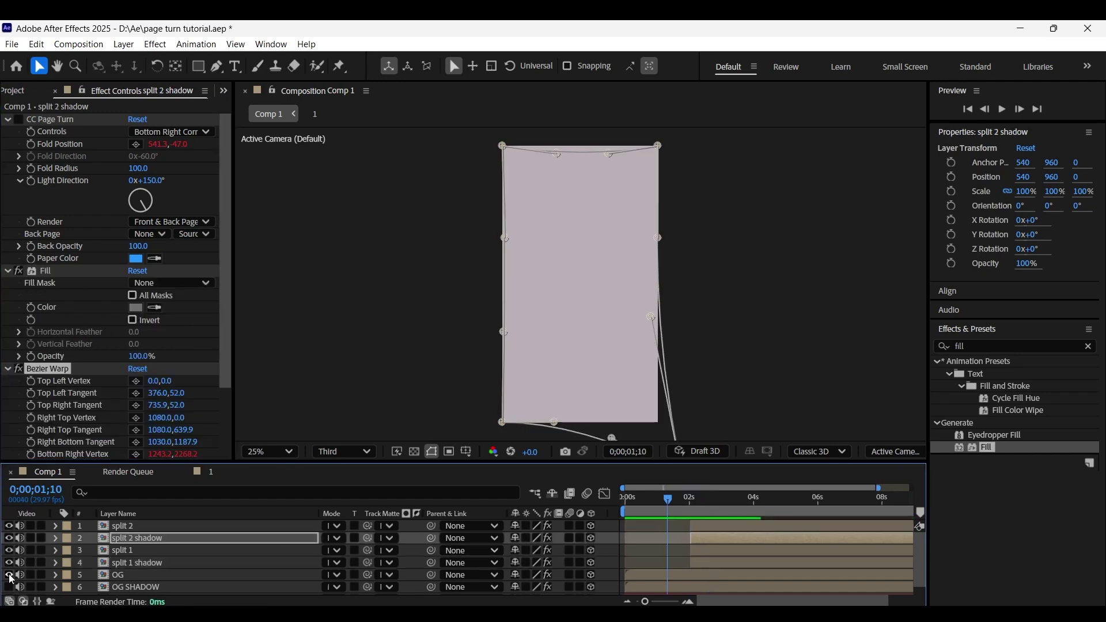
{"action": "left_click", "coordinate": [8, 575]}
{"action": "left_click", "coordinate": [9, 588]}
{"action": "left_click_drag", "start_coordinate": [667, 499], "coordinate": [590, 496]}
{"action": "key", "text": "space"}
{"action": "key", "text": "space"}
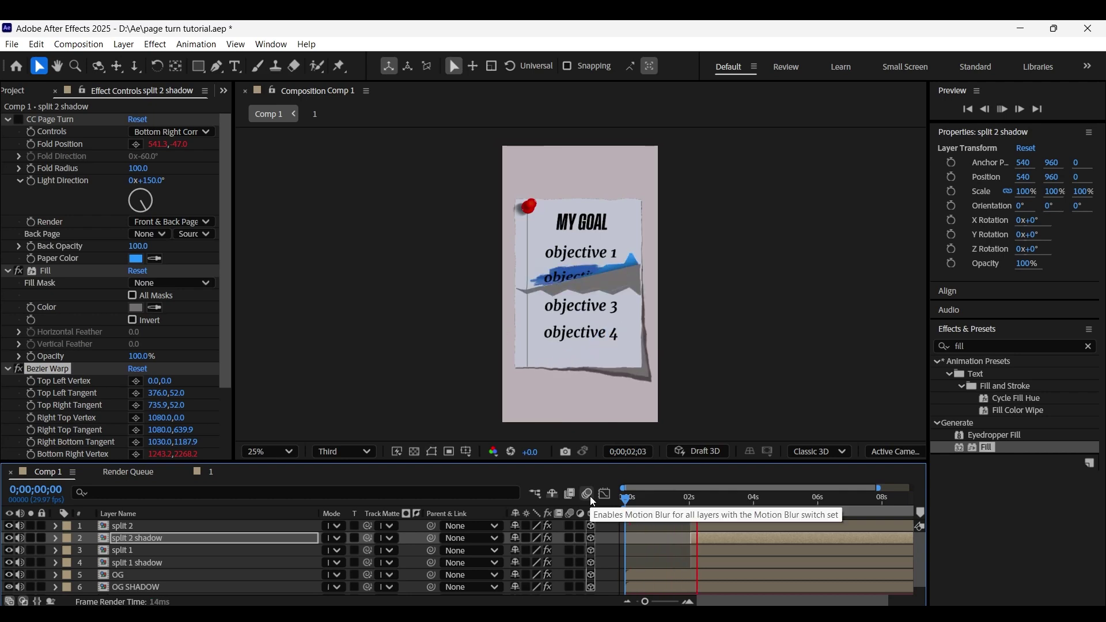
Step: Split the OG and OG SHADOW layers at 0;00;02;01, delete their later parts and preview the full animation
{"action": "left_click", "coordinate": [691, 499]}
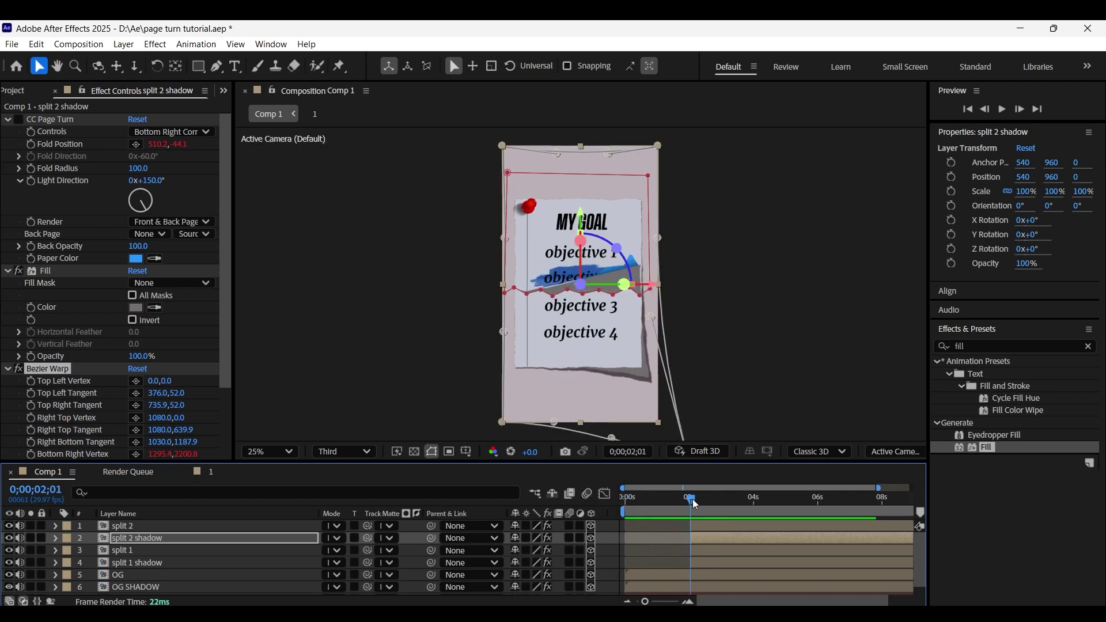
{"action": "key", "text": "Page_Up"}
{"action": "scroll", "coordinate": [718, 554], "scroll_direction": "down", "scroll_amount": 1}
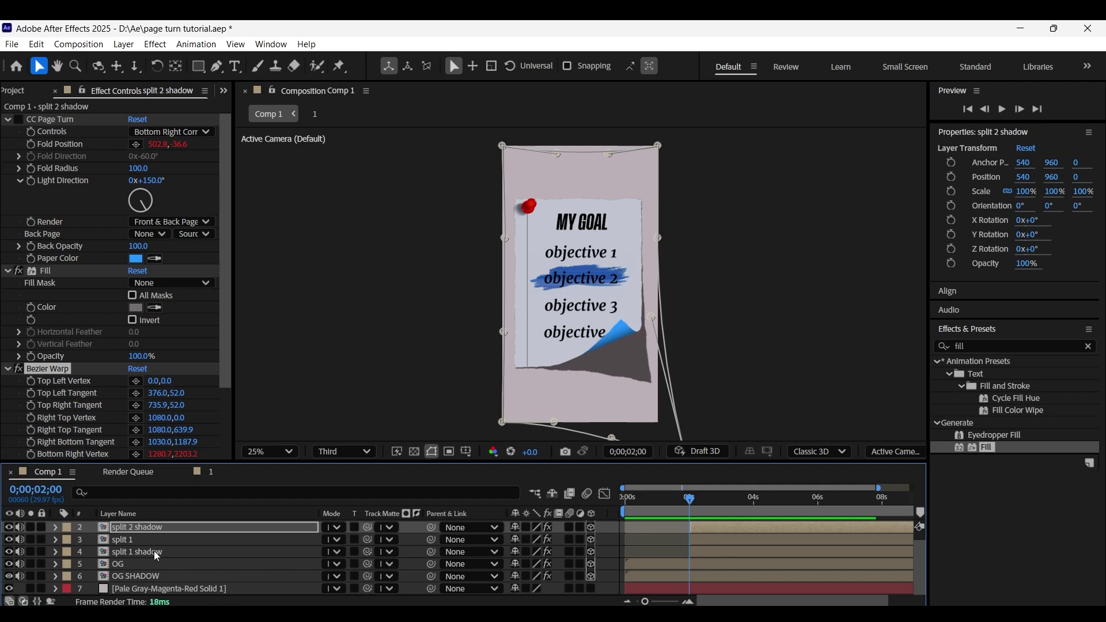
{"action": "left_click", "coordinate": [151, 576]}
{"action": "left_click", "coordinate": [151, 565], "text": "shift"}
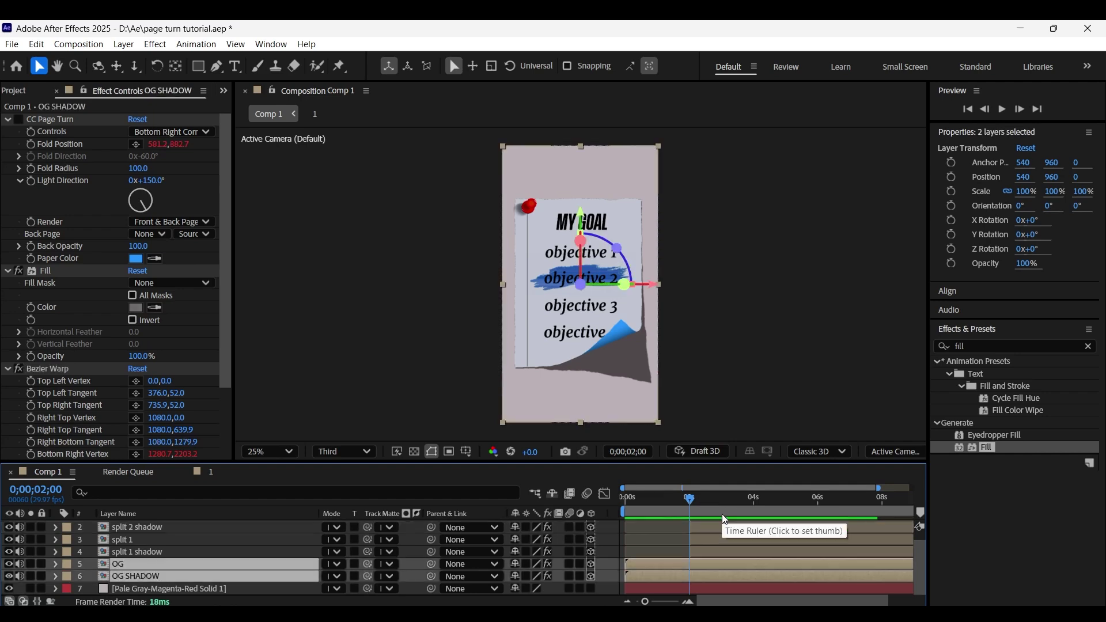
{"action": "key", "text": "Page_Down"}
{"action": "key", "text": "ctrl+d"}
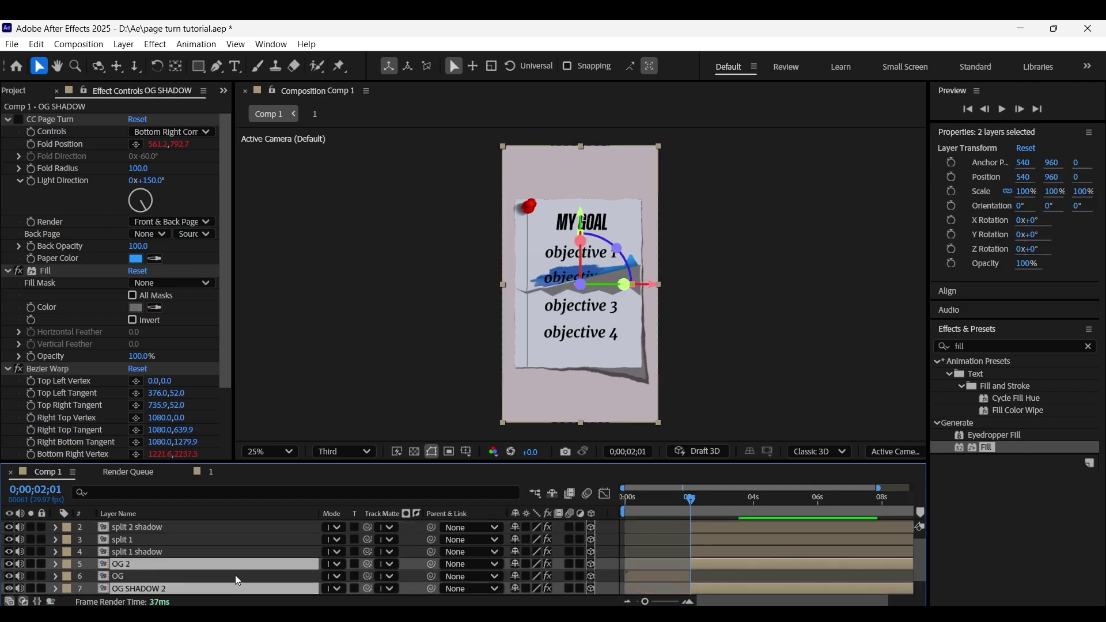
{"action": "key", "text": "Delete"}
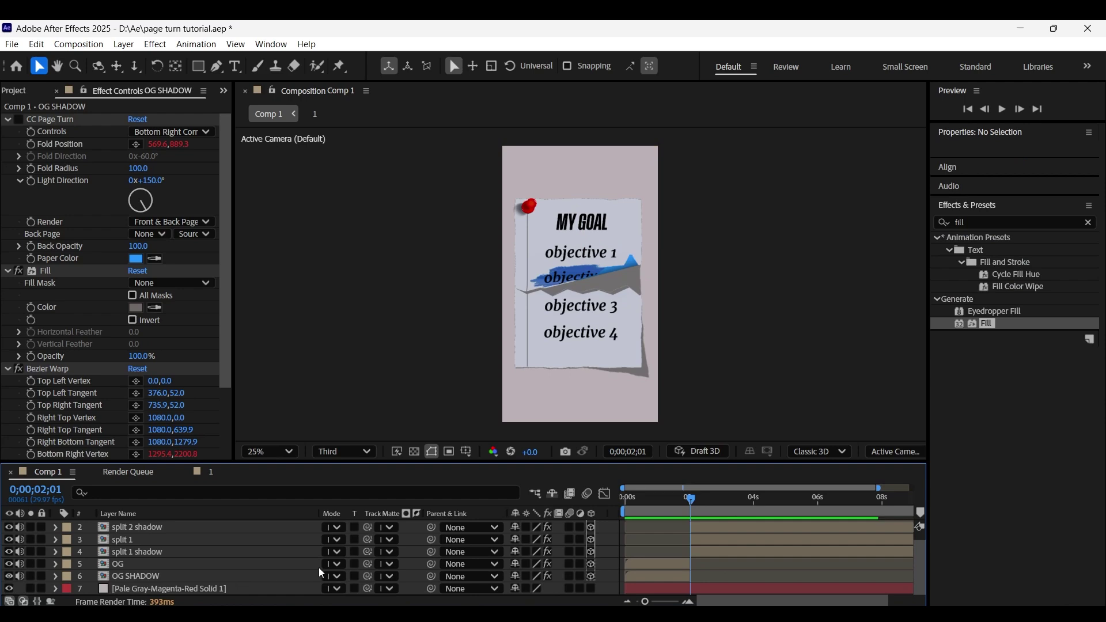
{"action": "key", "text": "Home"}
{"action": "key", "text": "space"}
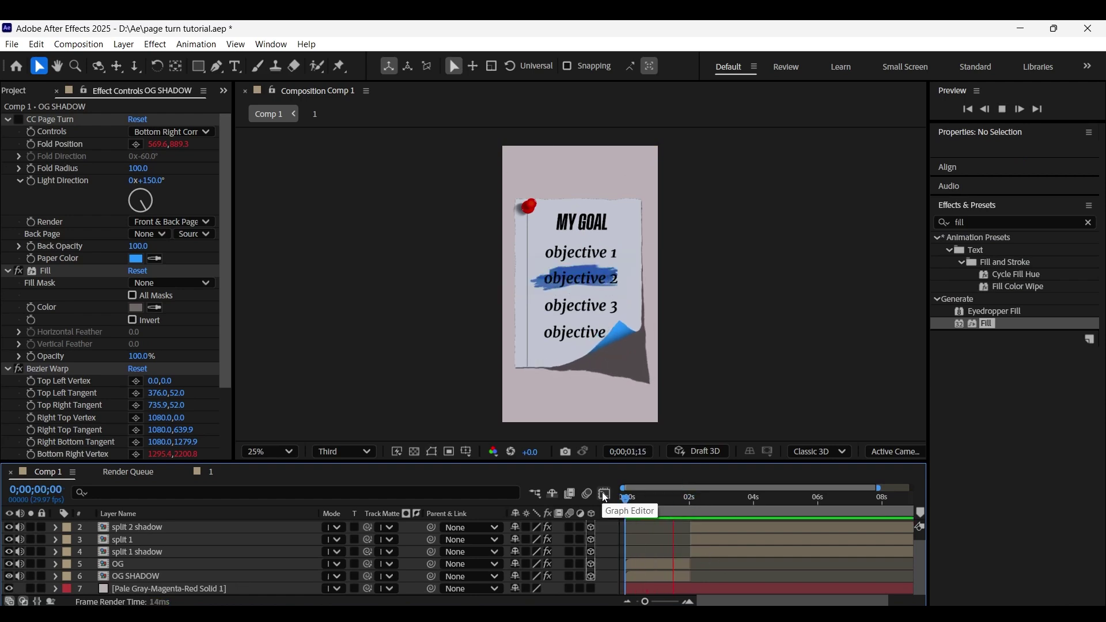
Step: Add a null object to the composition and make it a 3D layer
{"action": "key", "text": "space"}
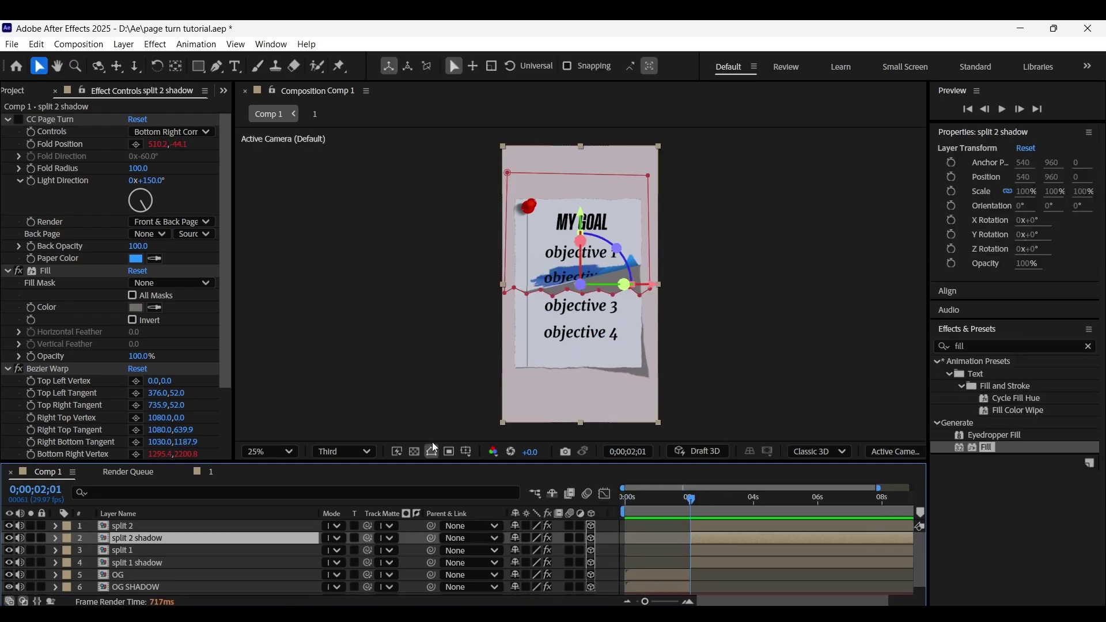
{"action": "left_click_drag", "start_coordinate": [439, 461], "coordinate": [432, 379]}
{"action": "right_click", "coordinate": [325, 562]}
{"action": "mouse_move", "coordinate": [407, 389]}
{"action": "left_click", "coordinate": [557, 473]}
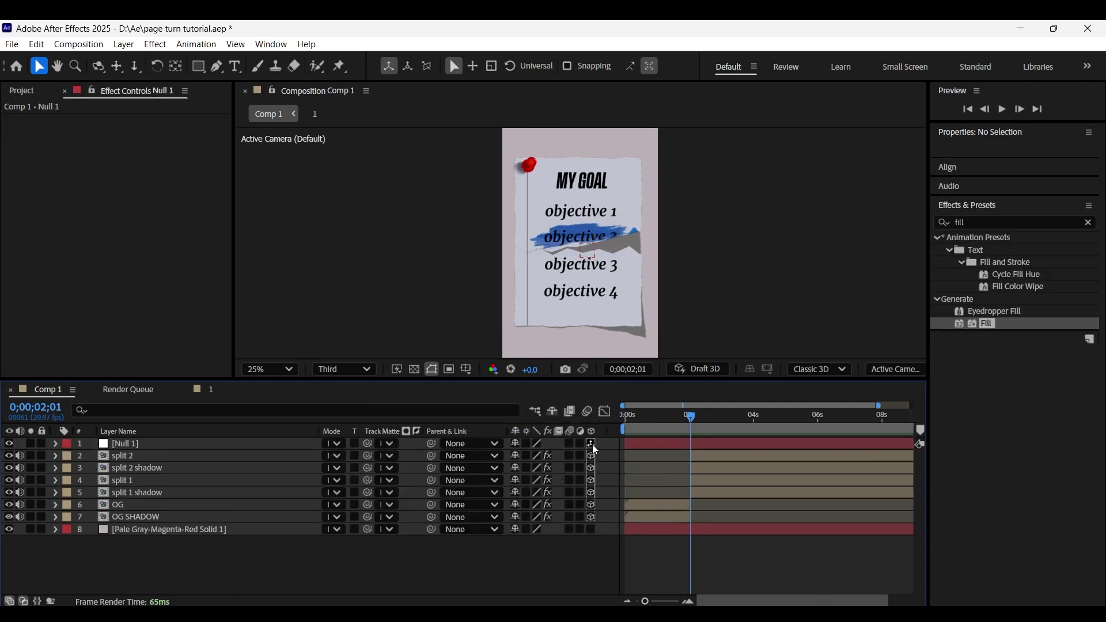
Step: Parent the split 2 and split 2 shadow layers to Null 1
{"action": "left_click", "coordinate": [170, 470]}
{"action": "left_click", "coordinate": [173, 456], "text": "shift"}
{"action": "left_click_drag", "start_coordinate": [431, 468], "coordinate": [320, 449]}
{"action": "left_click", "coordinate": [217, 437]}
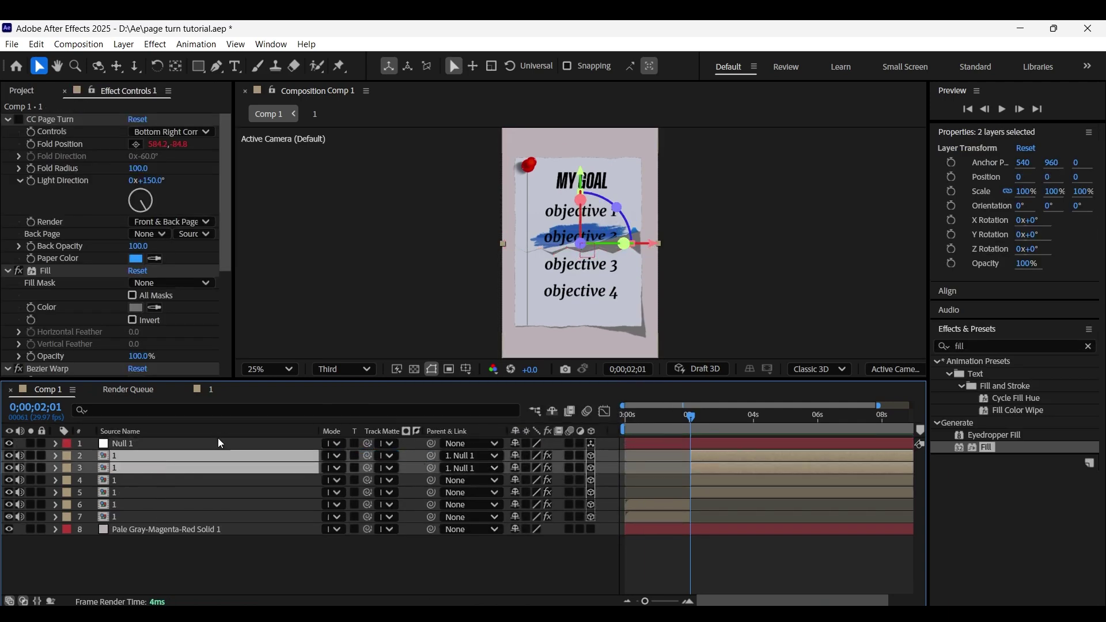
Step: Keyframe Null 1's Position at 0;00;02;01 and move it to -93, 2067 at 0;00;02;19
{"action": "left_click", "coordinate": [218, 440]}
{"action": "key", "text": "p"}
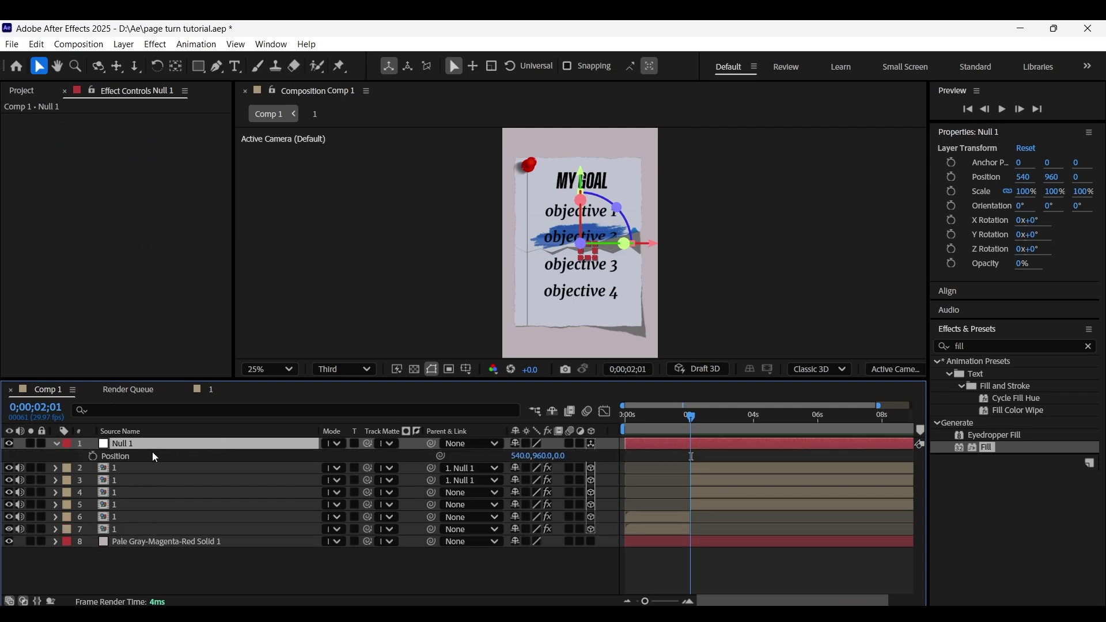
{"action": "key", "text": "comma"}
{"action": "left_click", "coordinate": [92, 456]}
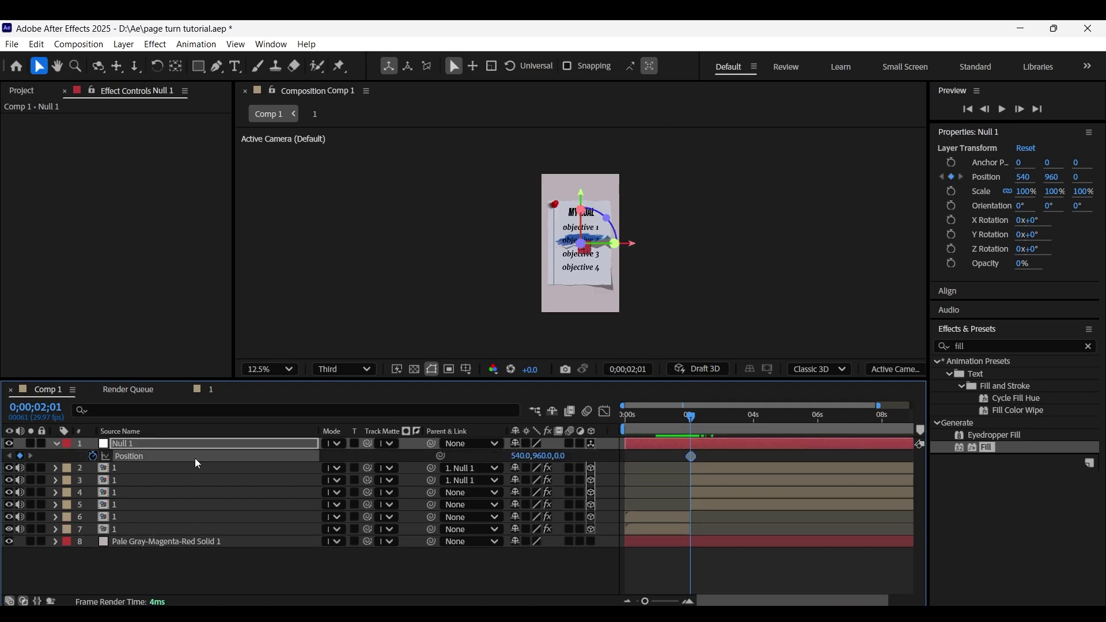
{"action": "left_click_drag", "start_coordinate": [692, 416], "coordinate": [709, 418]}
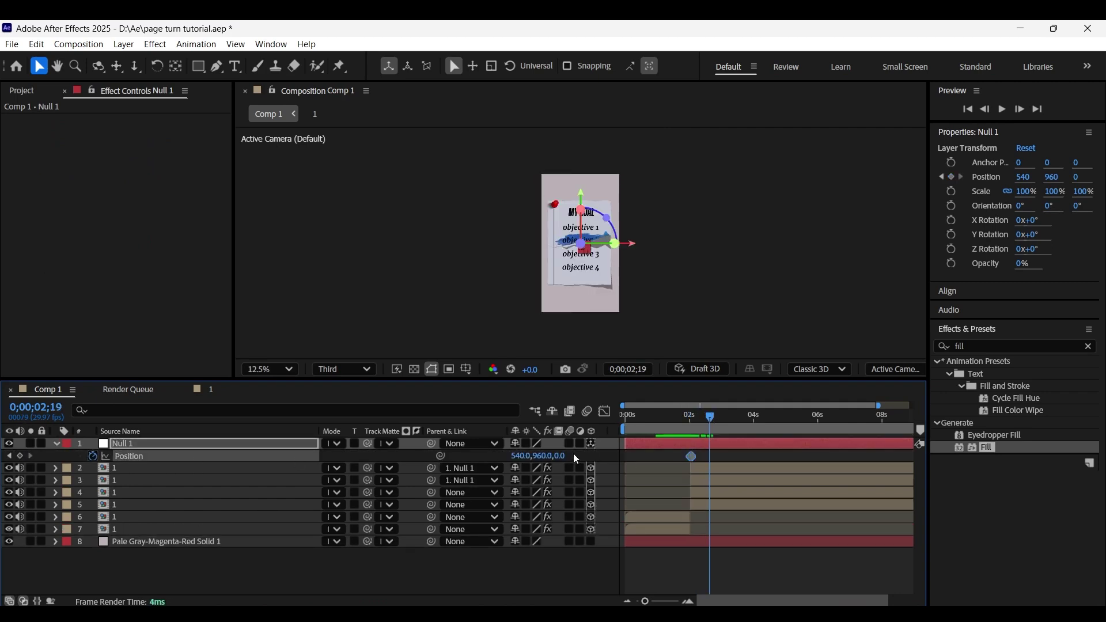
{"action": "left_click_drag", "start_coordinate": [541, 461], "coordinate": [578, 462]}
{"action": "left_click_drag", "start_coordinate": [521, 456], "coordinate": [340, 519]}
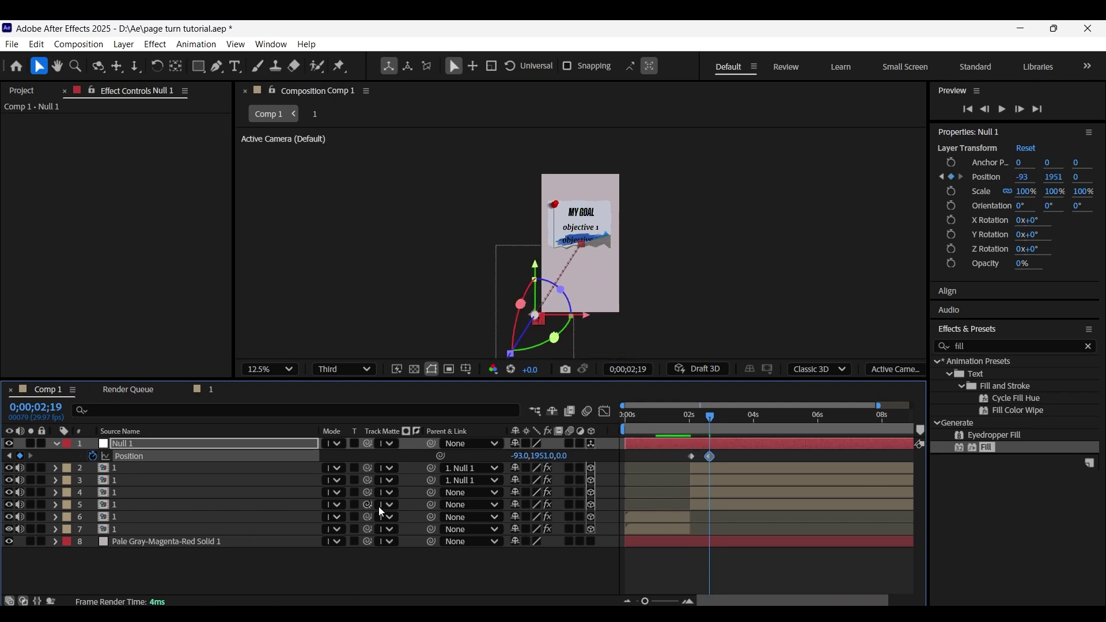
{"action": "left_click_drag", "start_coordinate": [540, 456], "coordinate": [608, 479]}
Step: Apply Easy Ease to Null 1's position keyframes and delay the second keyframe to about 0;00;03;20
{"action": "left_click", "coordinate": [673, 458]}
{"action": "left_click", "coordinate": [711, 456]}
{"action": "right_click", "coordinate": [708, 456]}
{"action": "mouse_move", "coordinate": [760, 459]}
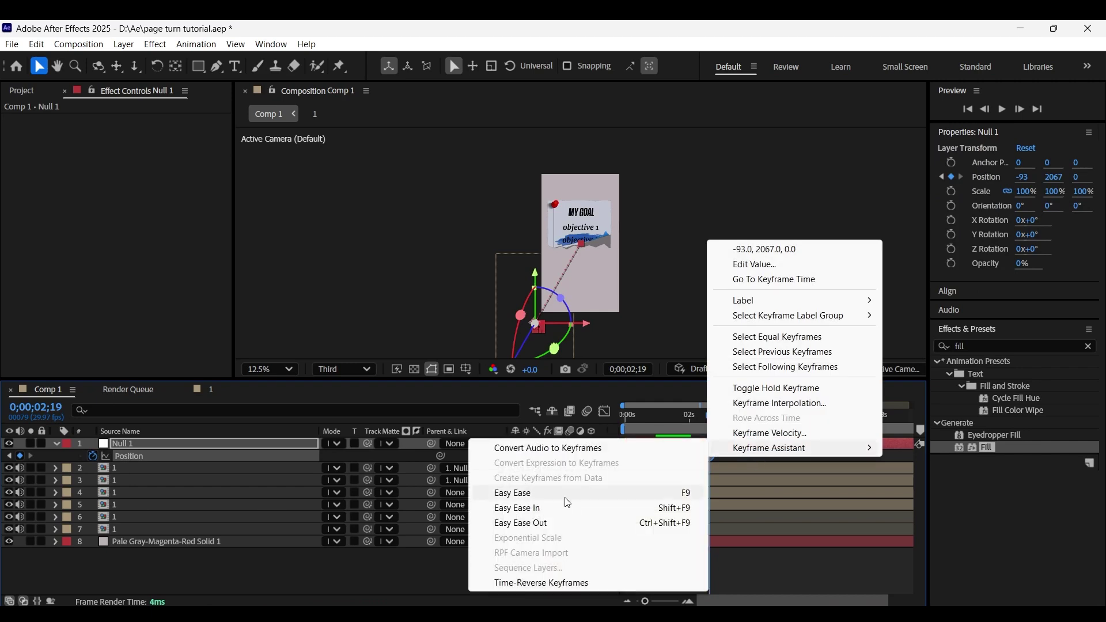
{"action": "left_click", "coordinate": [576, 493]}
{"action": "mouse_move", "coordinate": [693, 417]}
{"action": "left_mouse_down"}
{"action": "mouse_move", "coordinate": [680, 417]}
{"action": "mouse_move", "coordinate": [693, 416]}
{"action": "left_mouse_up"}
{"action": "left_click_drag", "start_coordinate": [710, 457], "coordinate": [743, 458]}
{"action": "left_click_drag", "start_coordinate": [696, 419], "coordinate": [698, 420]}
Step: Enable CC Page Turn on split 2 and lower its fold position so only the note's bottom right corner curls
{"action": "left_click", "coordinate": [224, 483]}
{"action": "left_click", "coordinate": [222, 473]}
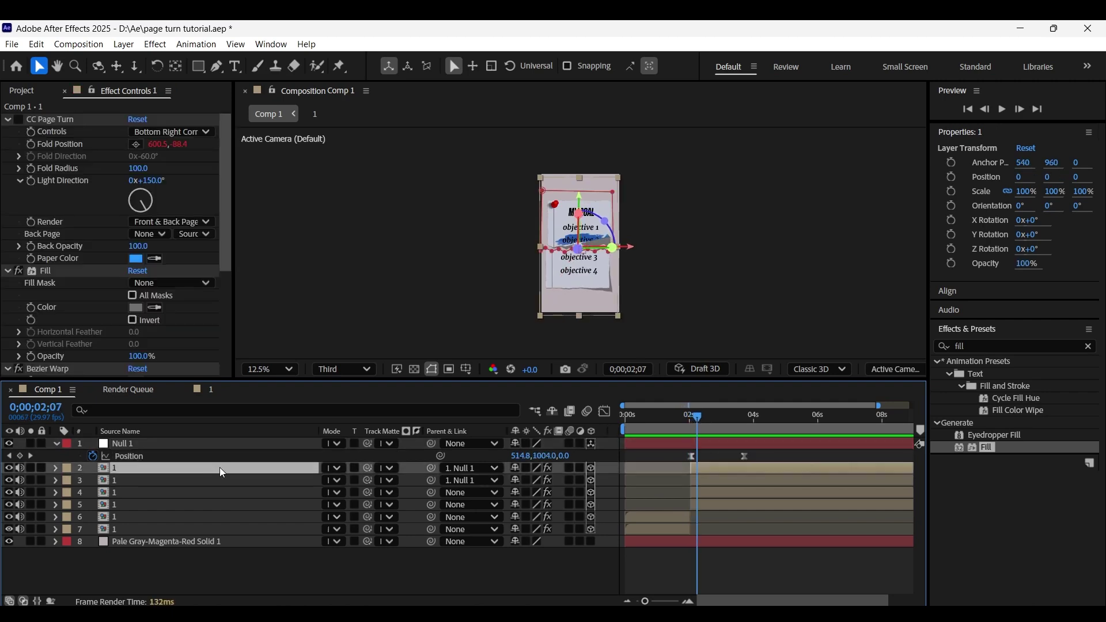
{"action": "left_click", "coordinate": [20, 121]}
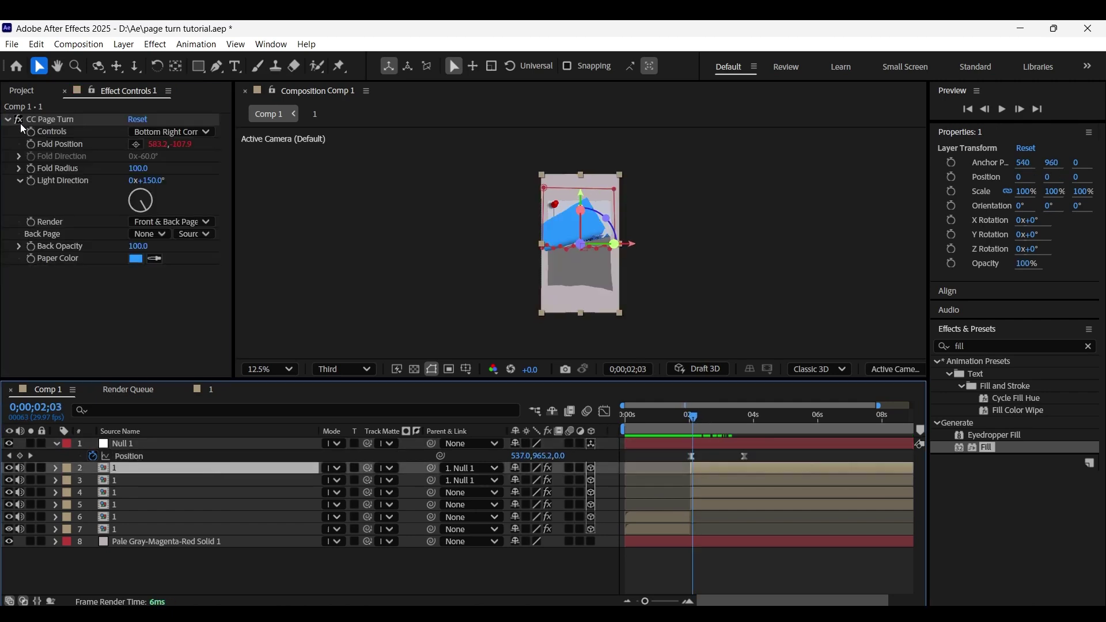
{"action": "left_click_drag", "start_coordinate": [180, 151], "coordinate": [780, 325]}
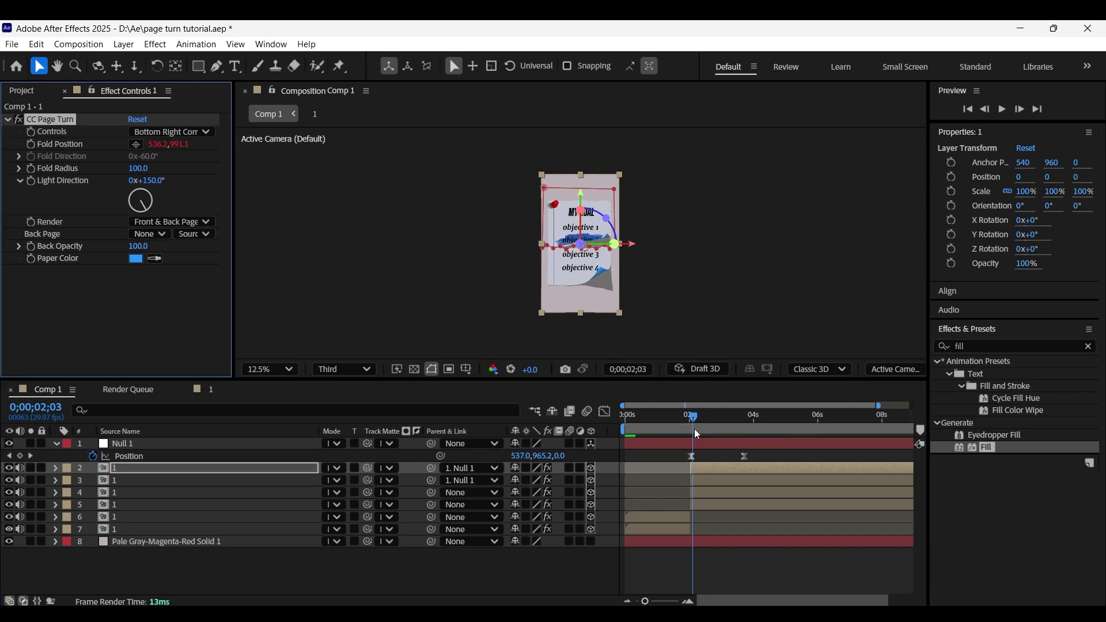
{"action": "left_click_drag", "start_coordinate": [693, 416], "coordinate": [742, 430]}
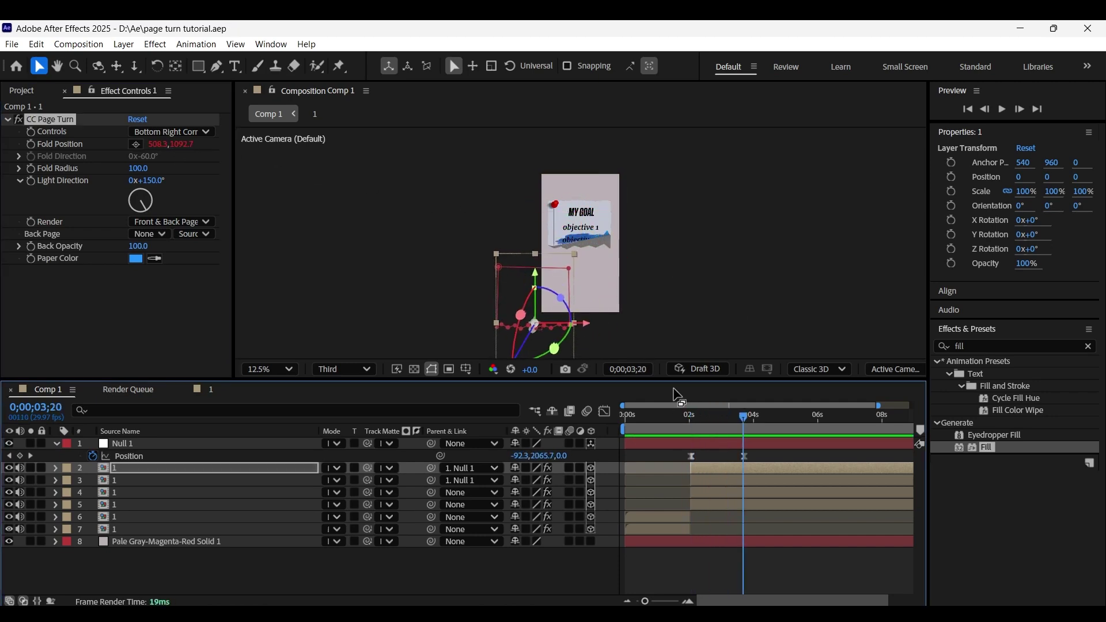
Step: Set the spatial interpolation of Null 1's first position keyframe to Bezier and bend its motion path into a curve
{"action": "left_click", "coordinate": [215, 444]}
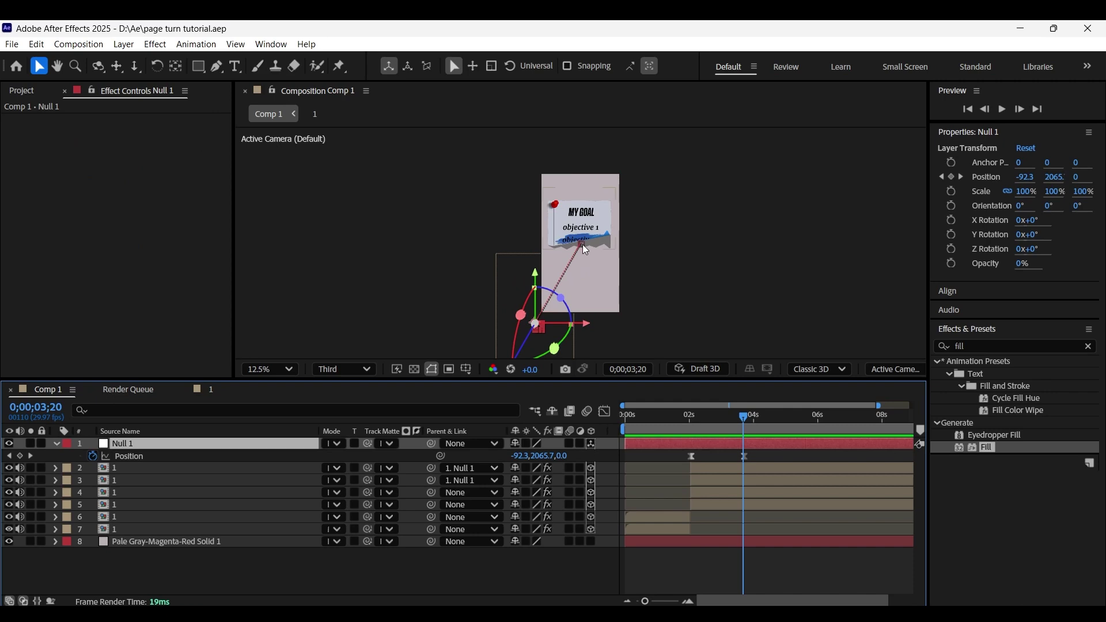
{"action": "right_click", "coordinate": [581, 245]}
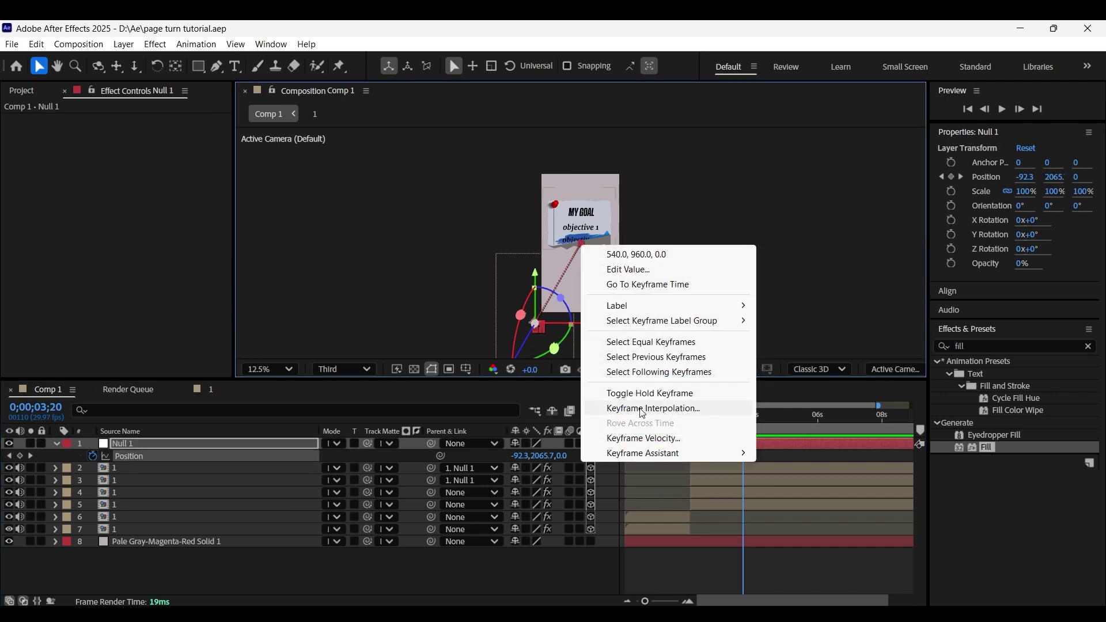
{"action": "left_click", "coordinate": [642, 410]}
{"action": "left_click", "coordinate": [549, 292]}
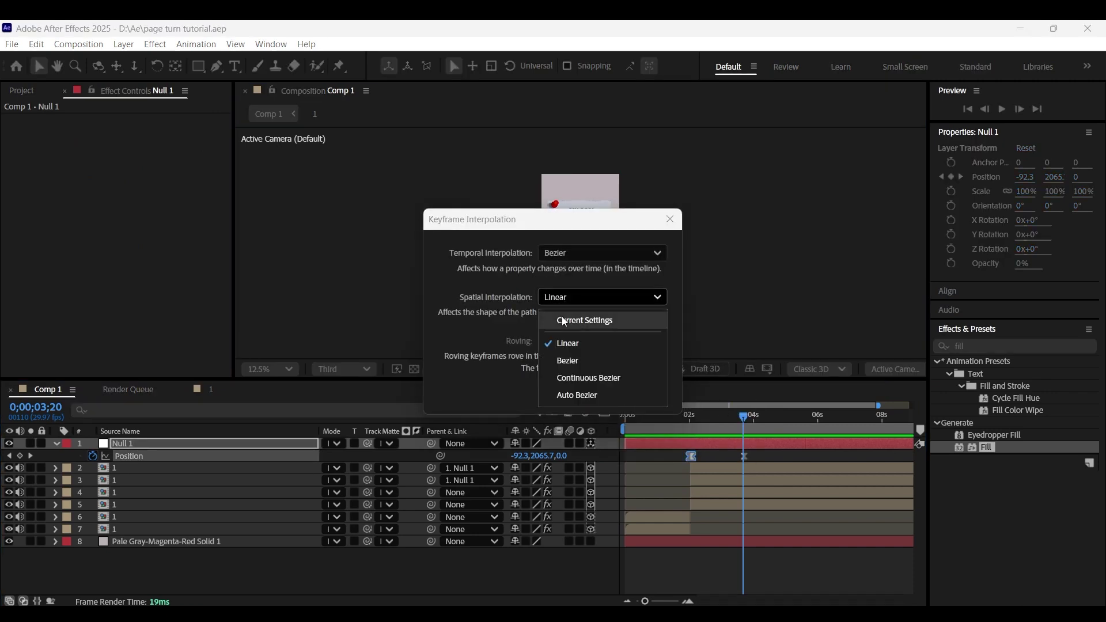
{"action": "left_click", "coordinate": [572, 363]}
{"action": "left_click", "coordinate": [604, 398]}
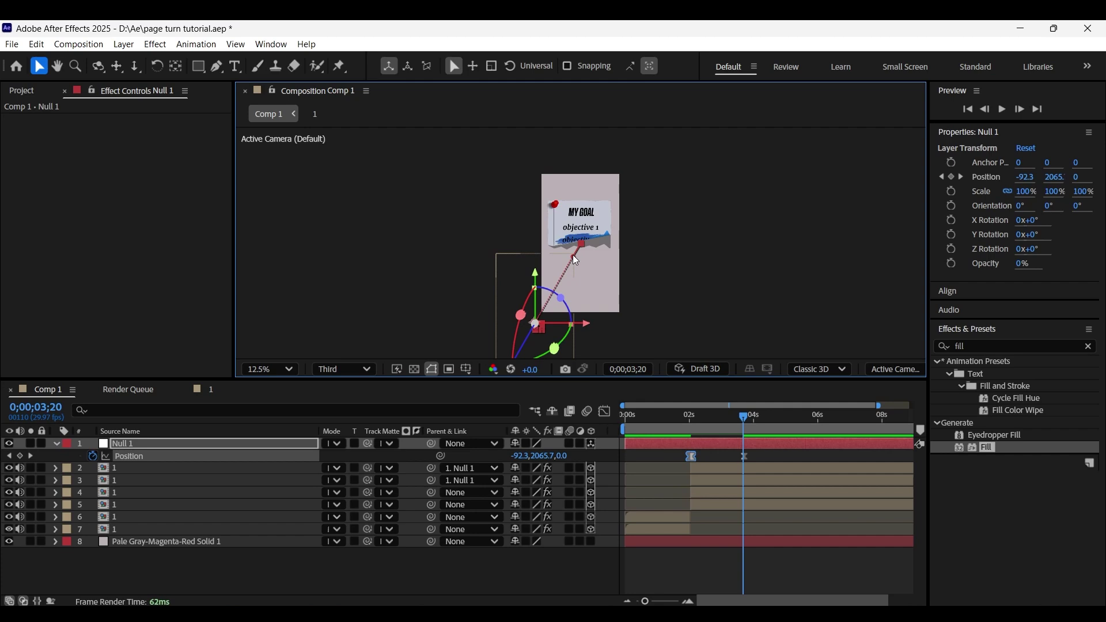
{"action": "left_click_drag", "start_coordinate": [577, 279], "coordinate": [544, 247]}
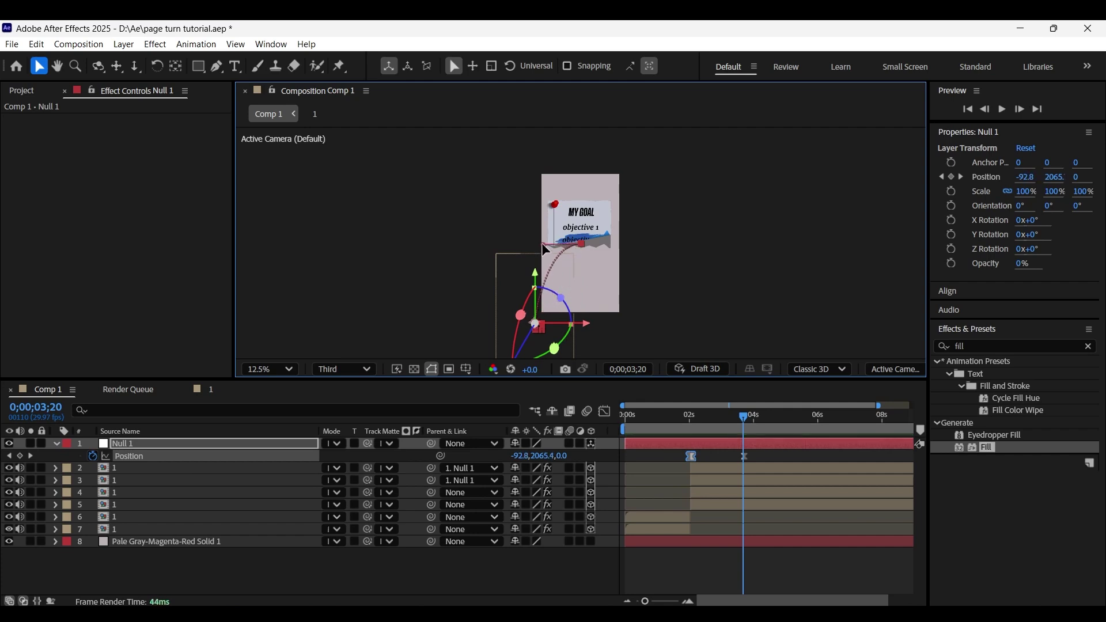
{"action": "key", "text": "space"}
{"action": "left_click", "coordinate": [680, 417]}
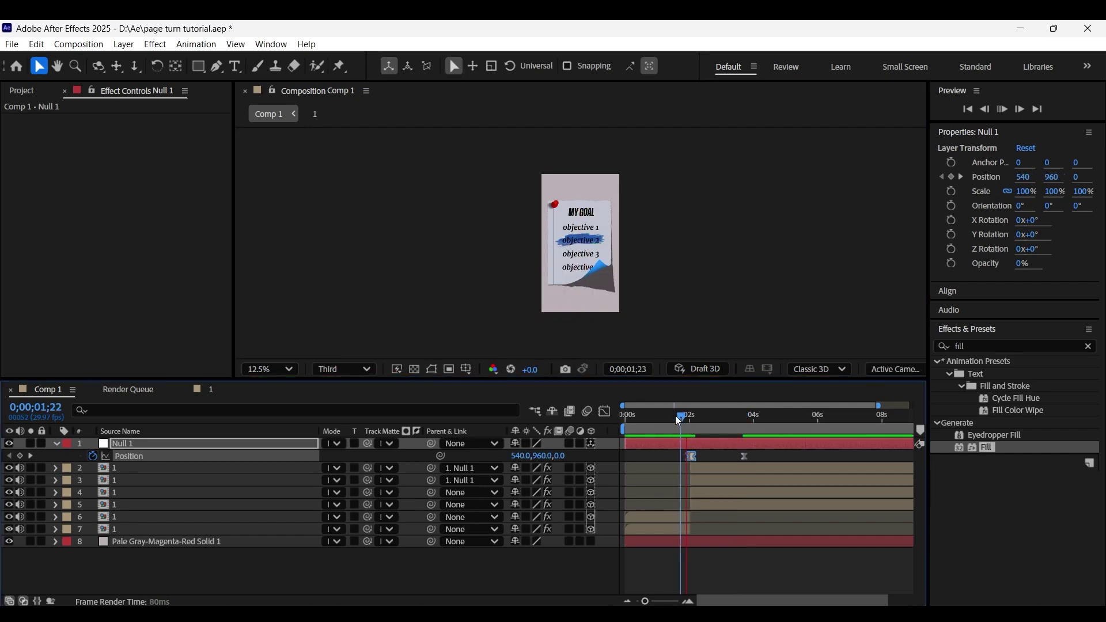
Step: At 0;00;02;01, adjust split 2's CC Page Turn fold position to about 573, 916 and preview the animation from the start
{"action": "left_click", "coordinate": [691, 416]}
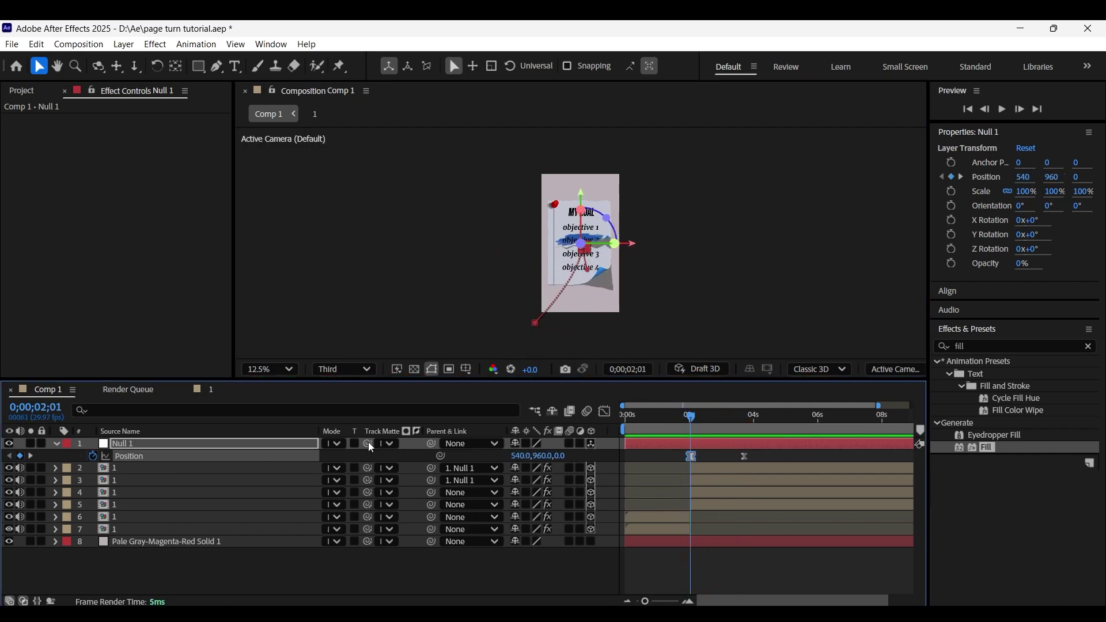
{"action": "left_click", "coordinate": [202, 469]}
{"action": "left_click", "coordinate": [111, 116]}
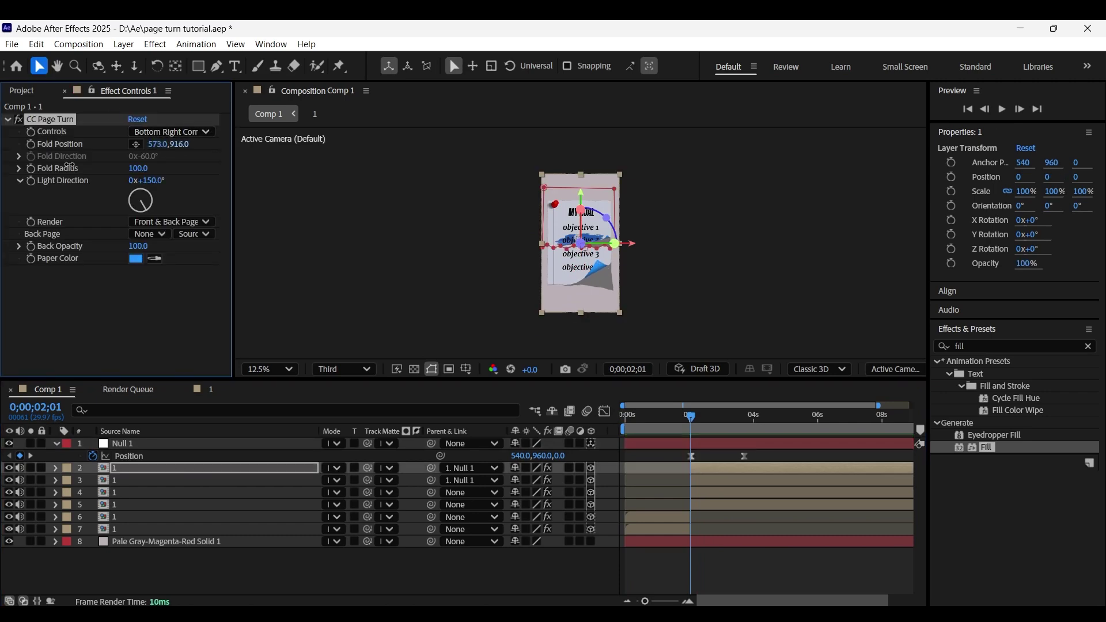
{"action": "left_click", "coordinate": [621, 416]}
{"action": "key", "text": "space"}
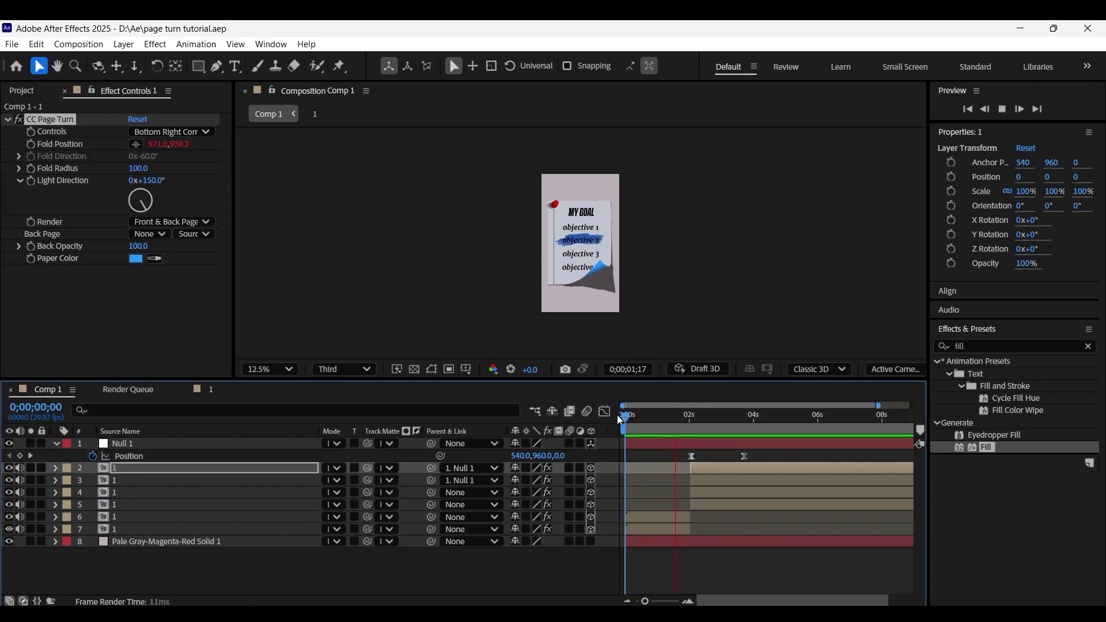
{"action": "key", "text": "space"}
Step: Move the top tangents of split 2 shadow's Bezier Warp to about 340, 196 and 804, 276 and preview the falling piece
{"action": "left_click", "coordinate": [702, 419]}
{"action": "key", "text": "F2"}
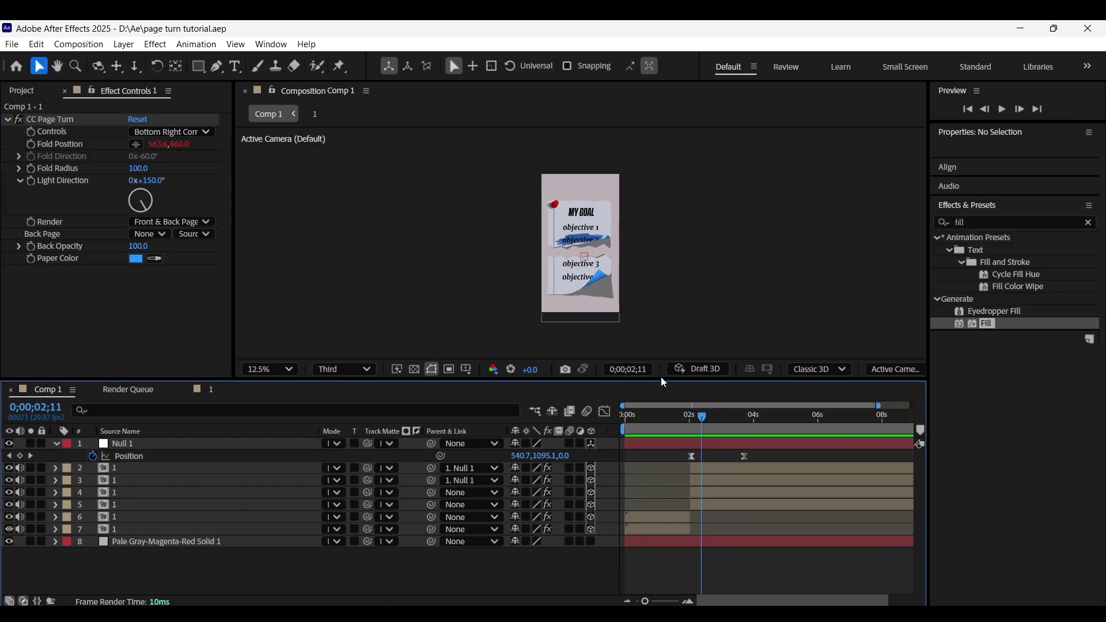
{"action": "left_click_drag", "start_coordinate": [496, 379], "coordinate": [496, 430]}
{"action": "scroll", "coordinate": [355, 385], "scroll_direction": "up", "scroll_amount": 1}
{"action": "left_click", "coordinate": [195, 533]}
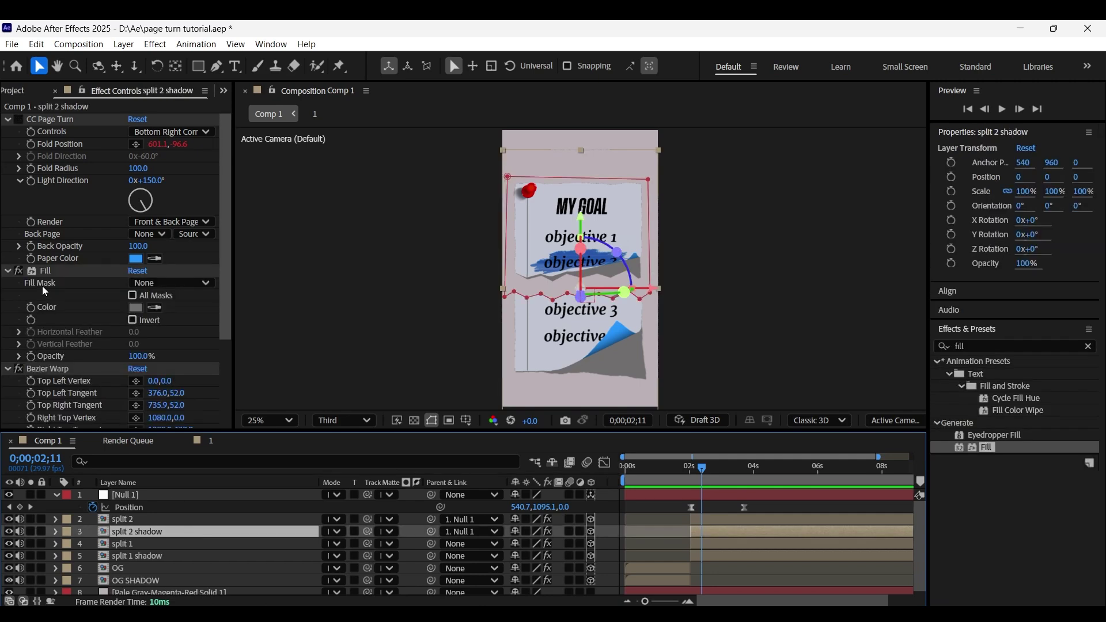
{"action": "left_click", "coordinate": [49, 369]}
{"action": "left_click_drag", "start_coordinate": [609, 158], "coordinate": [618, 190]}
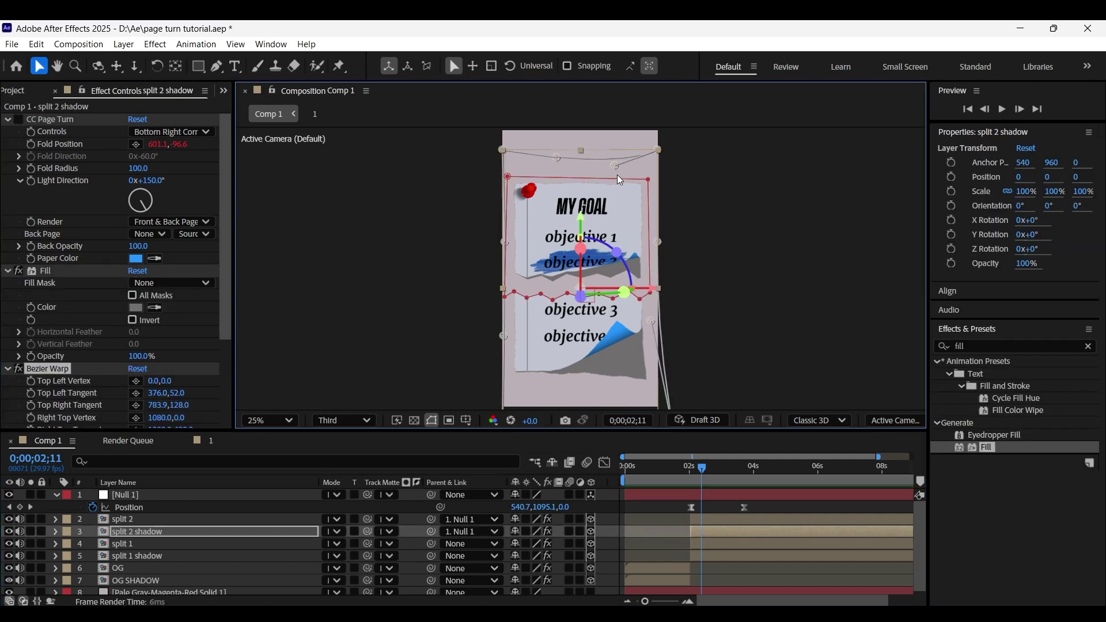
{"action": "left_click_drag", "start_coordinate": [558, 158], "coordinate": [551, 176]}
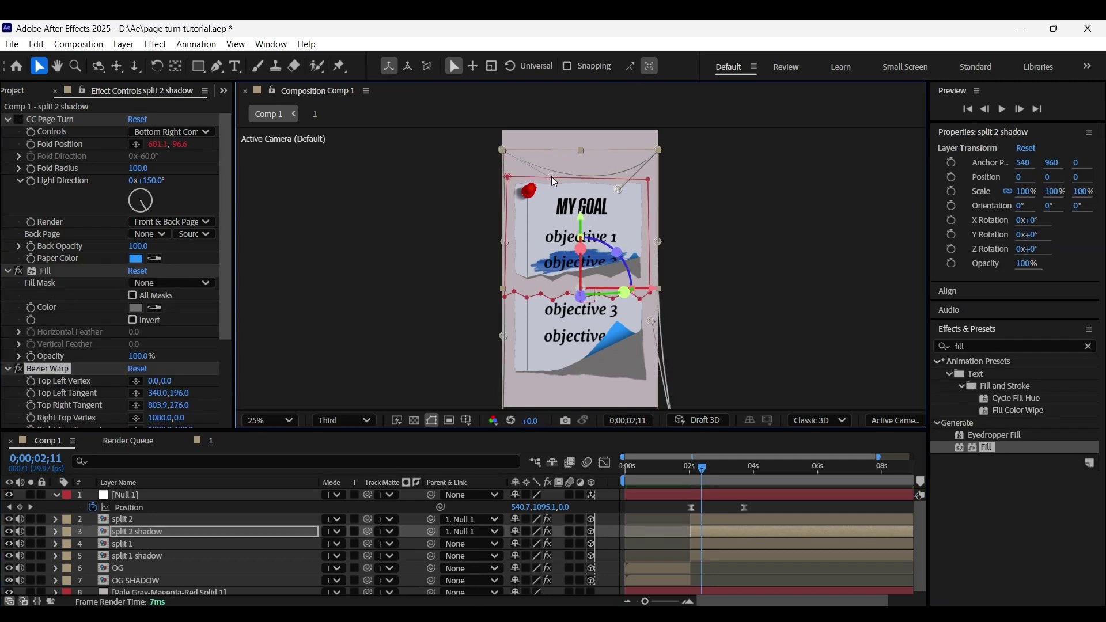
{"action": "left_click", "coordinate": [194, 497]}
{"action": "left_click", "coordinate": [734, 378]}
{"action": "key", "text": "space"}
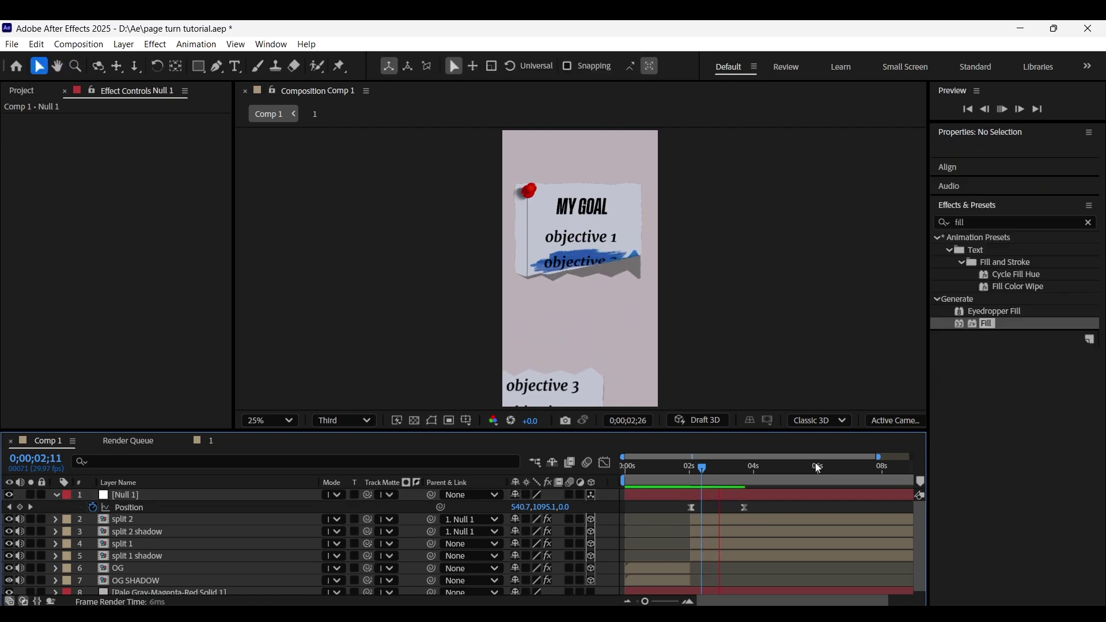
Step: Return to the start of the timeline and add a text layer reading "It's"
{"action": "left_click_drag", "start_coordinate": [720, 476], "coordinate": [638, 475]}
{"action": "left_click_drag", "start_coordinate": [638, 475], "coordinate": [624, 475]}
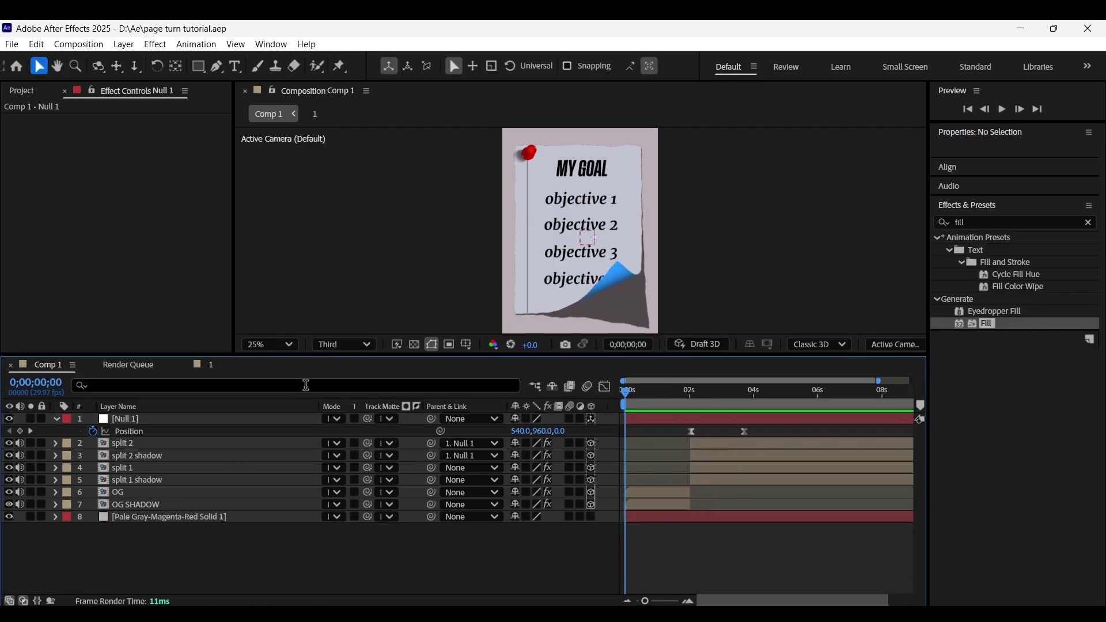
{"action": "key", "text": "u"}
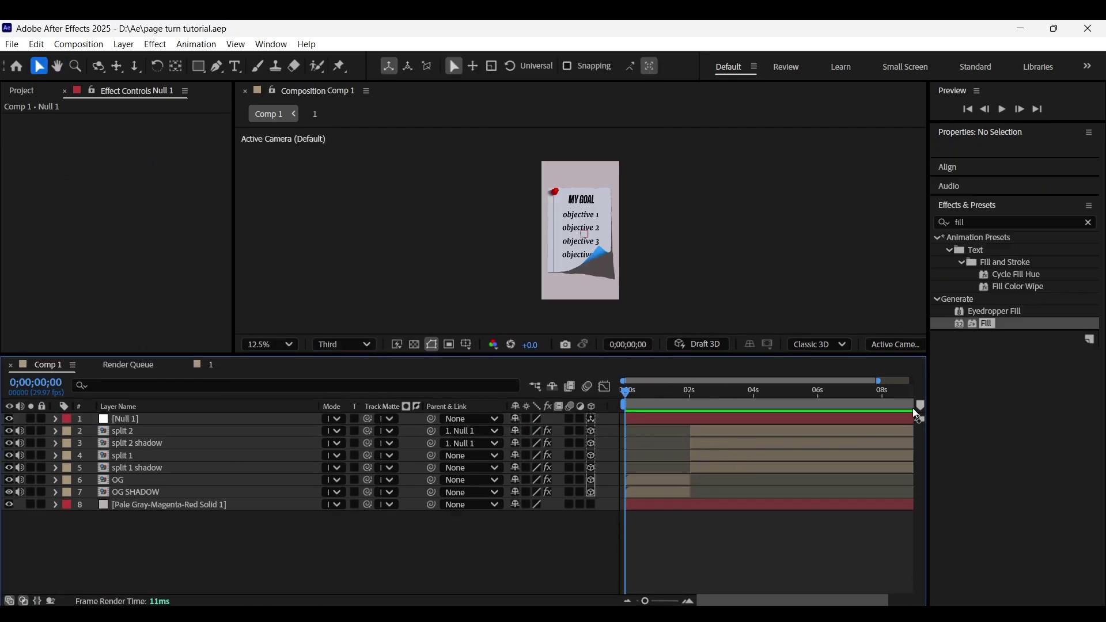
{"action": "right_click", "coordinate": [171, 562]}
{"action": "mouse_move", "coordinate": [259, 392]}
{"action": "left_click", "coordinate": [396, 415]}
{"action": "type", "text": "It's"}
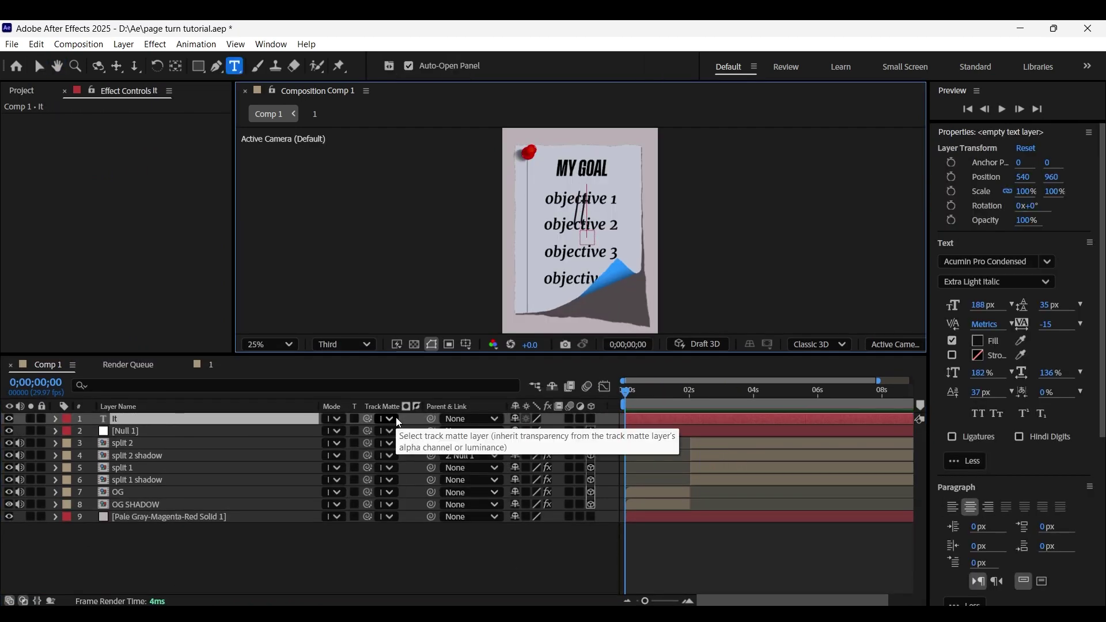
Step: Change the "It's" text to a font found with "hel" and set its size to 75 px
{"action": "left_click", "coordinate": [988, 262]}
{"action": "type", "text": "hel"}
{"action": "left_click", "coordinate": [882, 350]}
{"action": "left_click", "coordinate": [983, 305]}
{"action": "type", "text": "75"}
{"action": "key", "text": "Return"}
Step: Move the "It's" text above the note's upper-left corner, near the red pin
{"action": "key", "text": "v"}
{"action": "scroll", "coordinate": [409, 233], "scroll_direction": "up", "scroll_amount": 2}
{"action": "left_click_drag", "start_coordinate": [581, 212], "coordinate": [482, 152]}
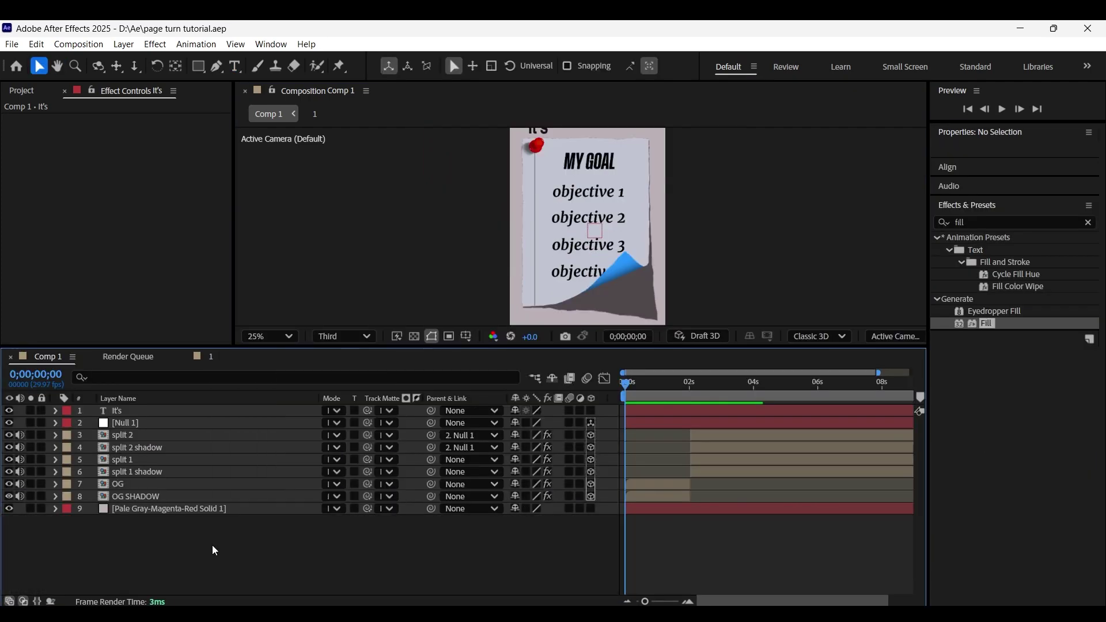
Step: Add a second null object and parent split 1, split 1 shadow, OG and OG SHADOW to it
{"action": "right_click", "coordinate": [215, 544]}
{"action": "mouse_move", "coordinate": [373, 377]}
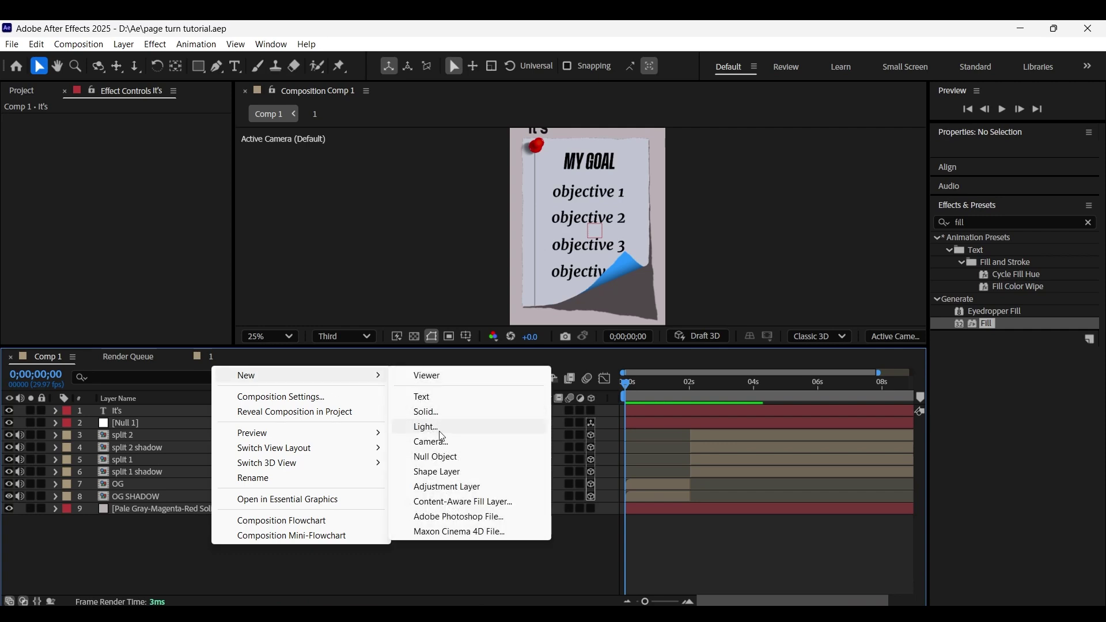
{"action": "left_click", "coordinate": [448, 457]}
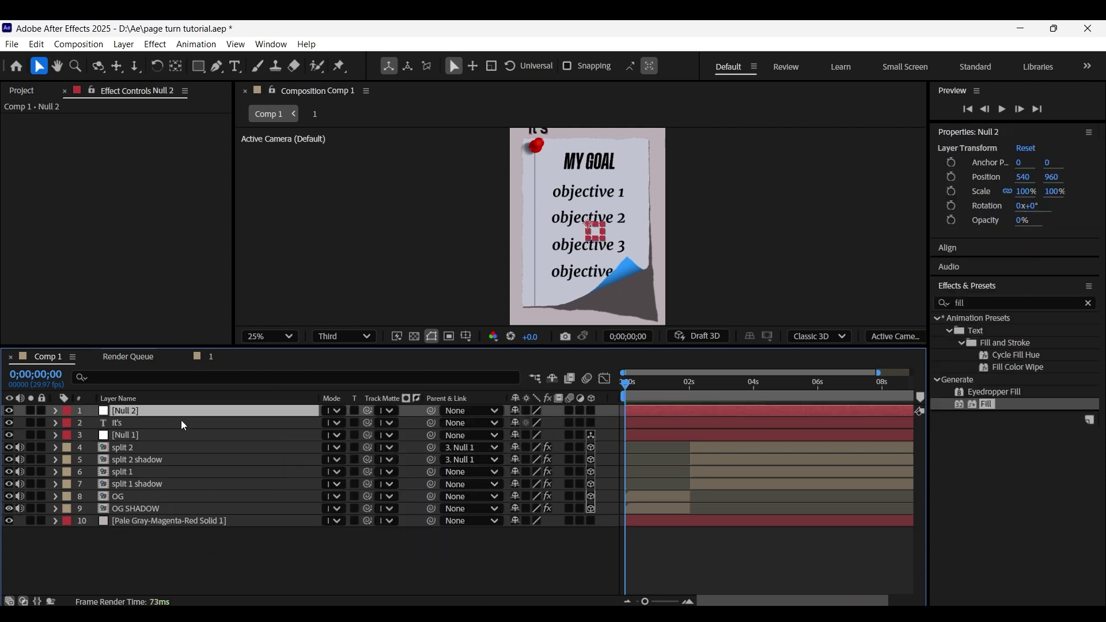
{"action": "left_click", "coordinate": [152, 510]}
{"action": "left_click", "coordinate": [162, 475], "text": "shift"}
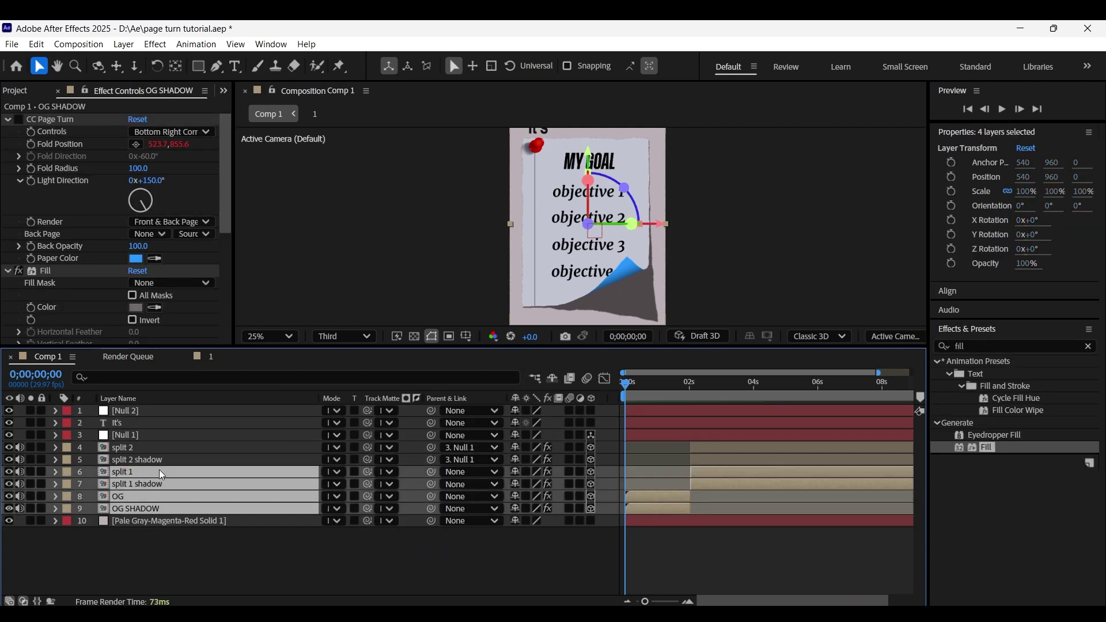
{"action": "left_click_drag", "start_coordinate": [435, 474], "coordinate": [268, 416]}
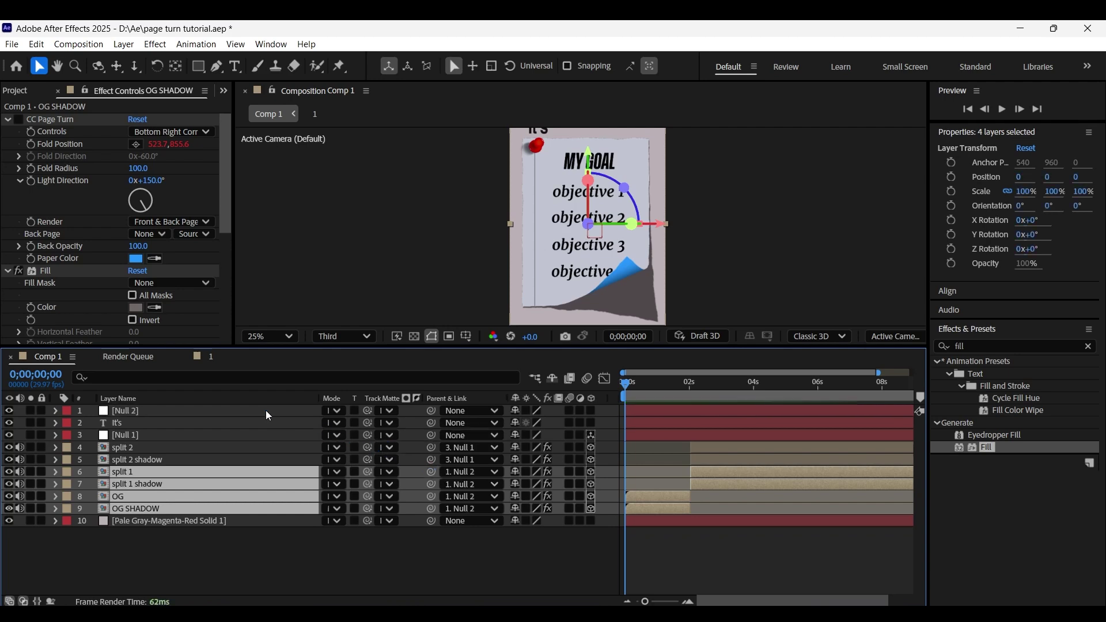
Step: Parent Null 1 to Null 2
{"action": "left_click", "coordinate": [212, 436]}
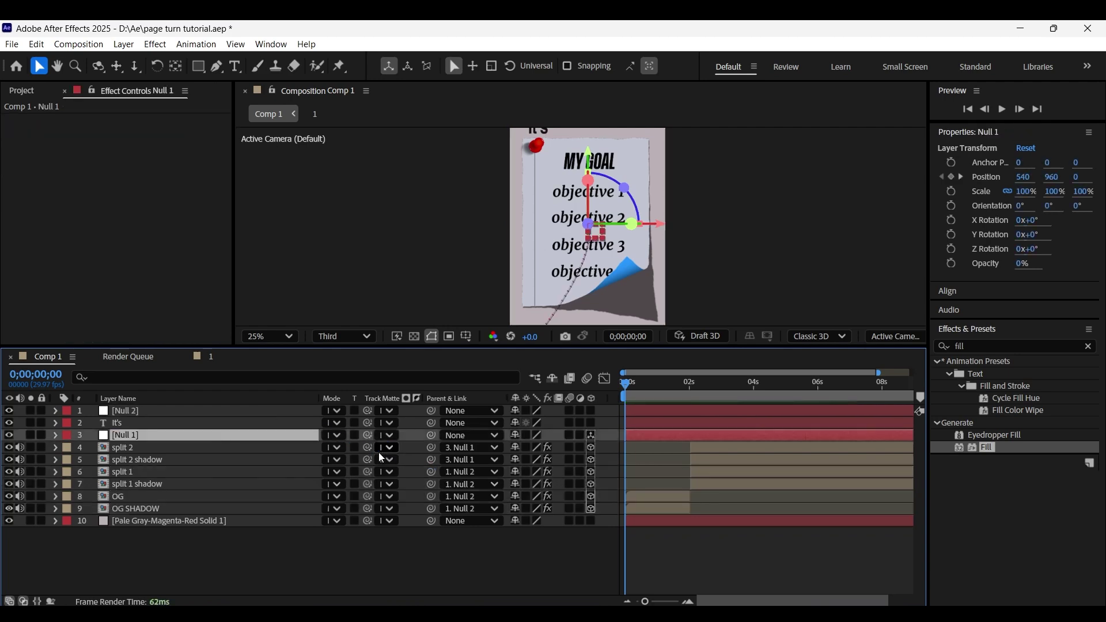
{"action": "left_click_drag", "start_coordinate": [370, 441], "coordinate": [304, 419]}
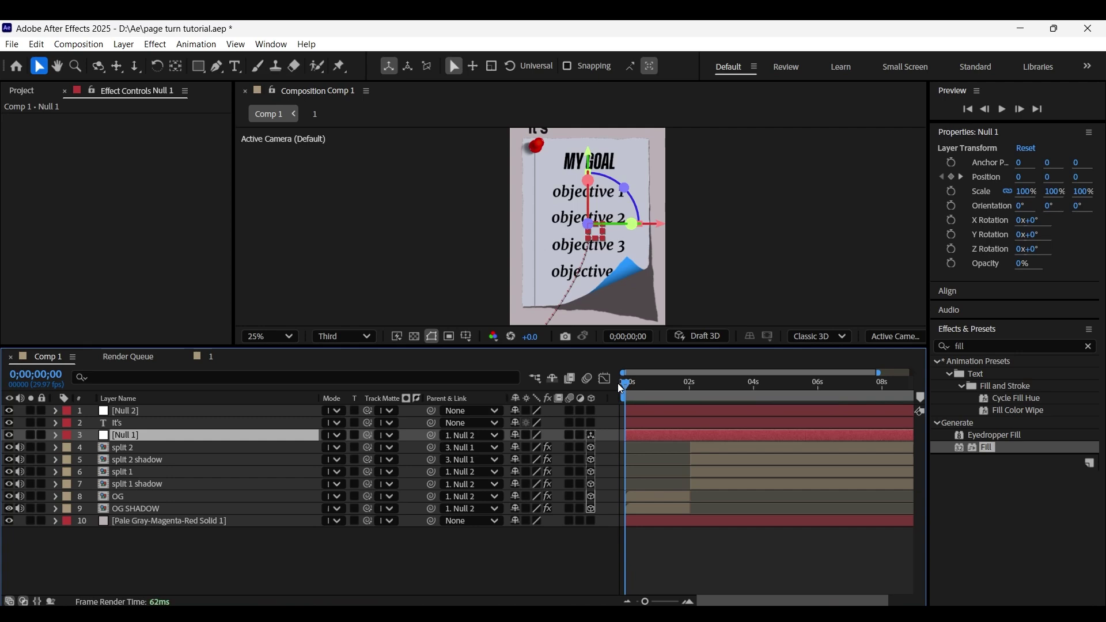
Step: Keyframe Null 2's scale to grow from 42% at the timeline start to 70% shortly after and to nearly full size around 1.5 seconds
{"action": "left_click_drag", "start_coordinate": [614, 349], "coordinate": [616, 442]}
{"action": "left_click", "coordinate": [217, 509]}
{"action": "key", "text": "s"}
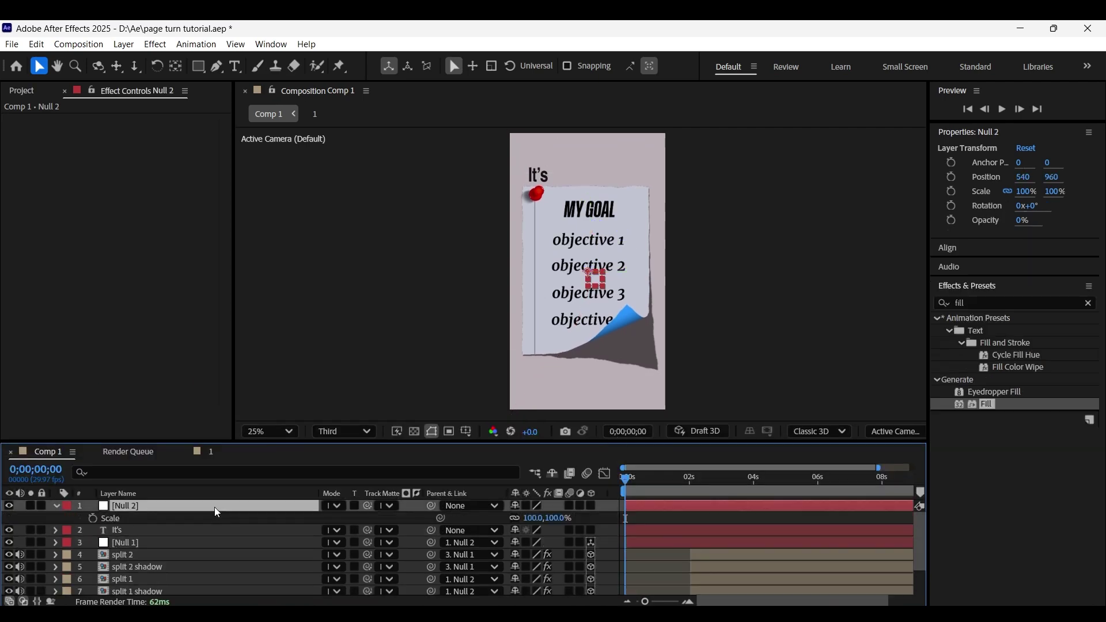
{"action": "left_click_drag", "start_coordinate": [529, 518], "coordinate": [496, 526]}
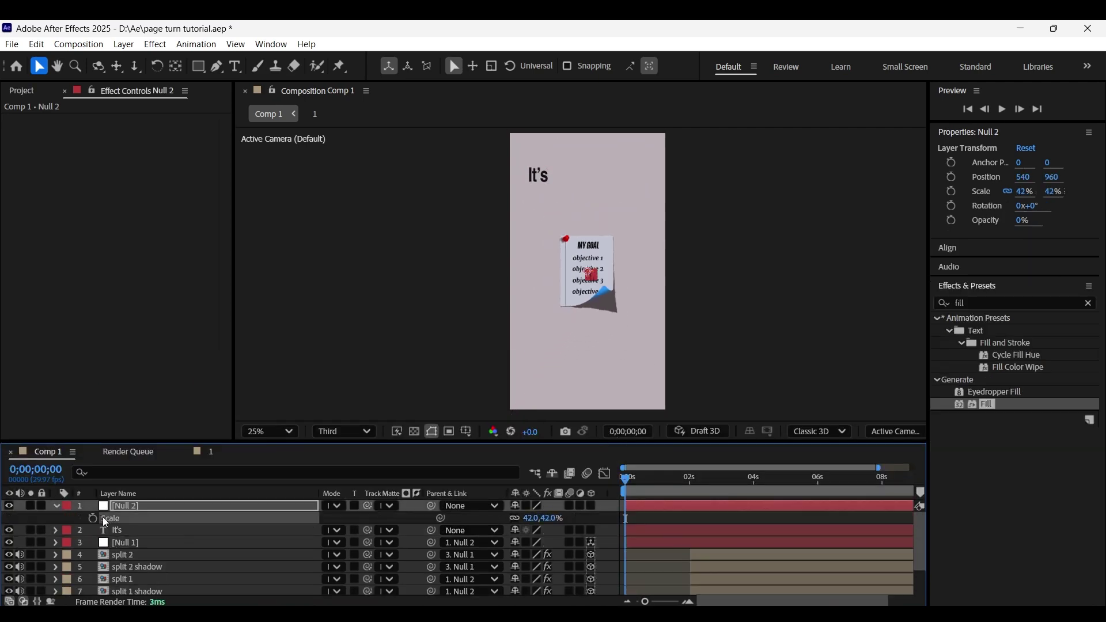
{"action": "left_click_drag", "start_coordinate": [638, 483], "coordinate": [679, 482]}
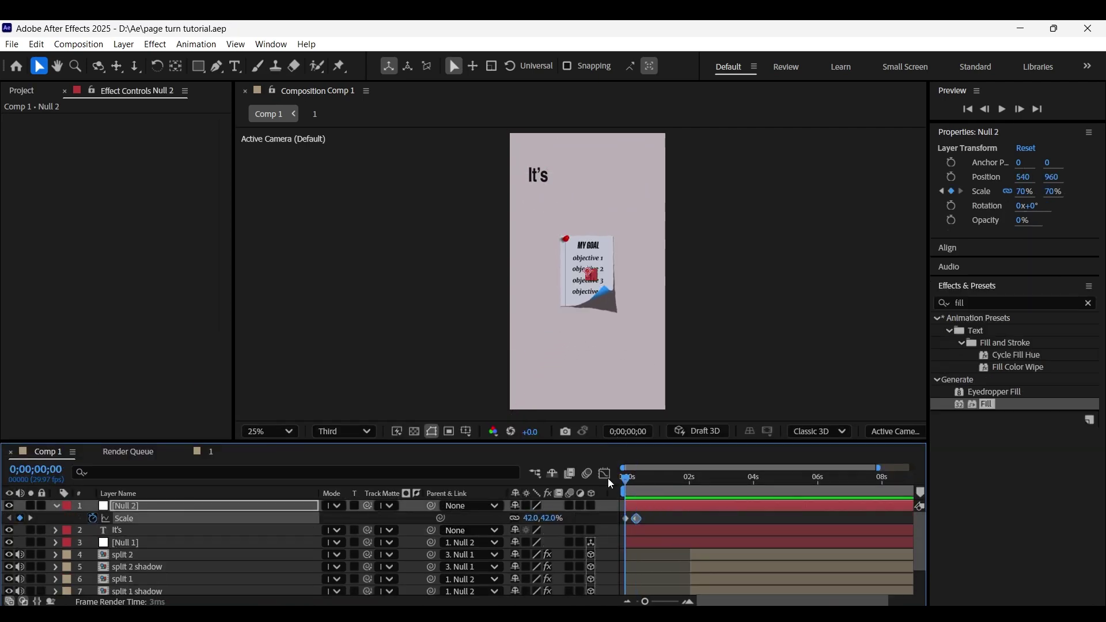
{"action": "left_click_drag", "start_coordinate": [529, 518], "coordinate": [533, 518]}
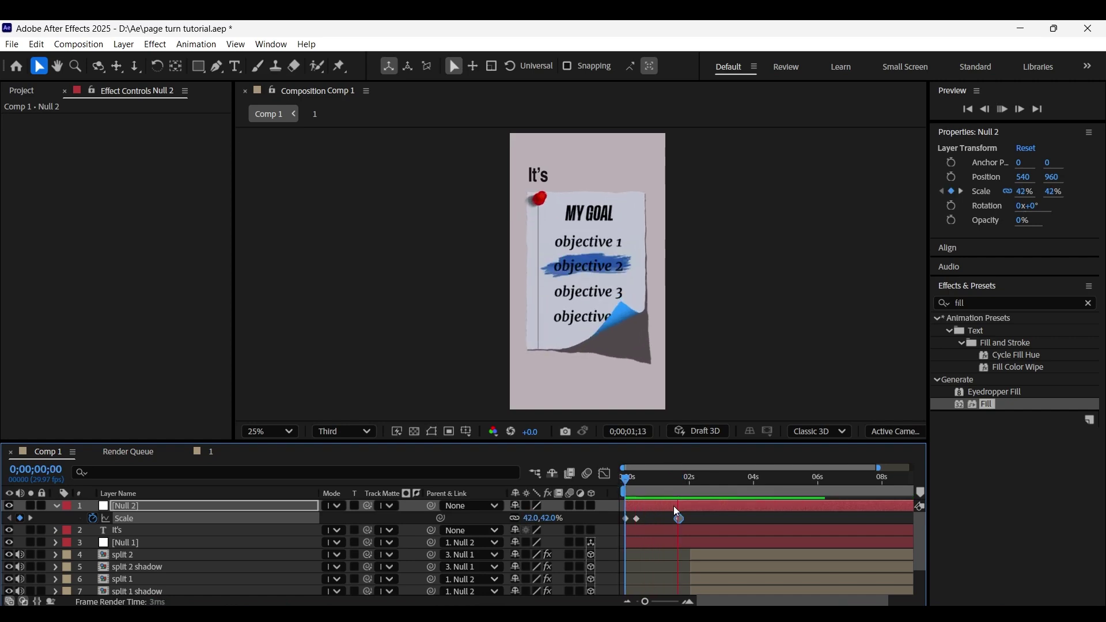
{"action": "left_click_drag", "start_coordinate": [639, 482], "coordinate": [620, 488]}
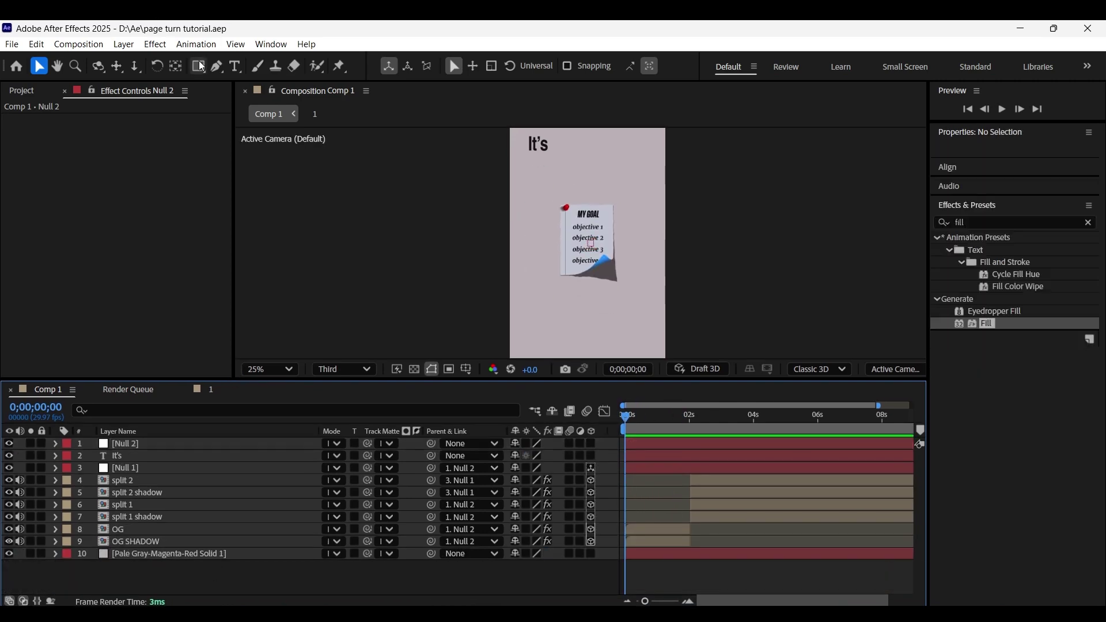
Step: Draw a wide rectangle about 776 by 172 px across the note and place its layer below OG SHADOW
{"action": "left_click", "coordinate": [198, 65]}
{"action": "mouse_move", "coordinate": [538, 229]}
{"action": "left_mouse_down"}
{"action": "mouse_move", "coordinate": [649, 253]}
{"action": "mouse_move", "coordinate": [613, 246]}
{"action": "left_mouse_up"}
{"action": "key", "text": "v"}
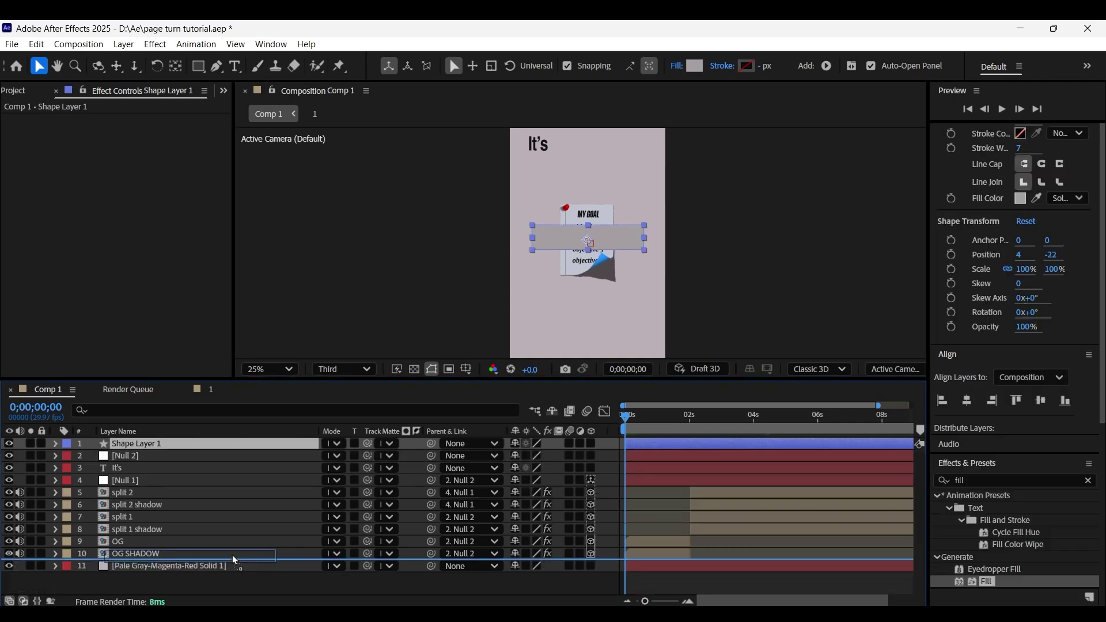
{"action": "left_click_drag", "start_coordinate": [234, 559], "coordinate": [232, 556]}
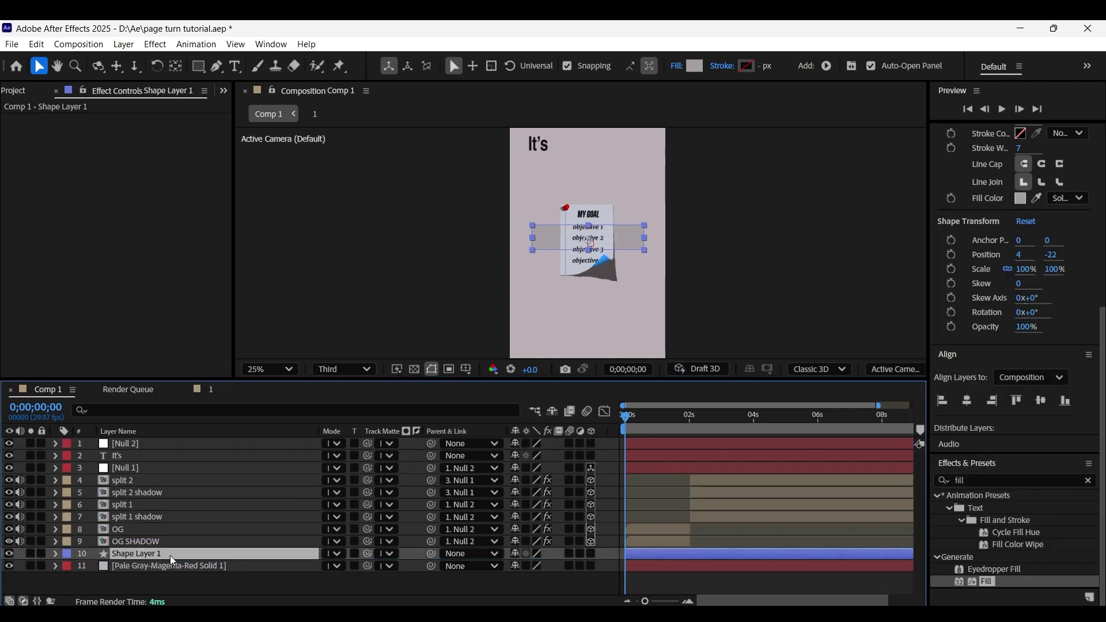
Step: Change the rectangle's fill to a muted grey-green
{"action": "left_click", "coordinate": [696, 68]}
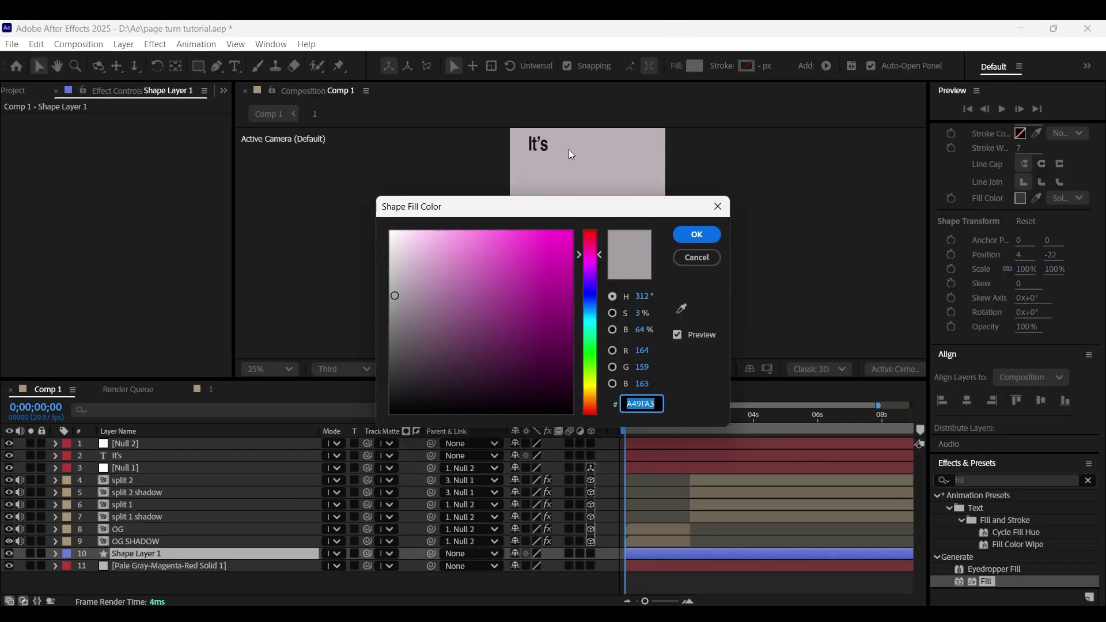
{"action": "left_click_drag", "start_coordinate": [503, 205], "coordinate": [777, 151]}
{"action": "left_click", "coordinate": [667, 282]}
{"action": "left_click", "coordinate": [862, 269]}
{"action": "left_click", "coordinate": [674, 270]}
{"action": "left_click", "coordinate": [969, 182]}
{"action": "key", "text": "ctrl+shift+a"}
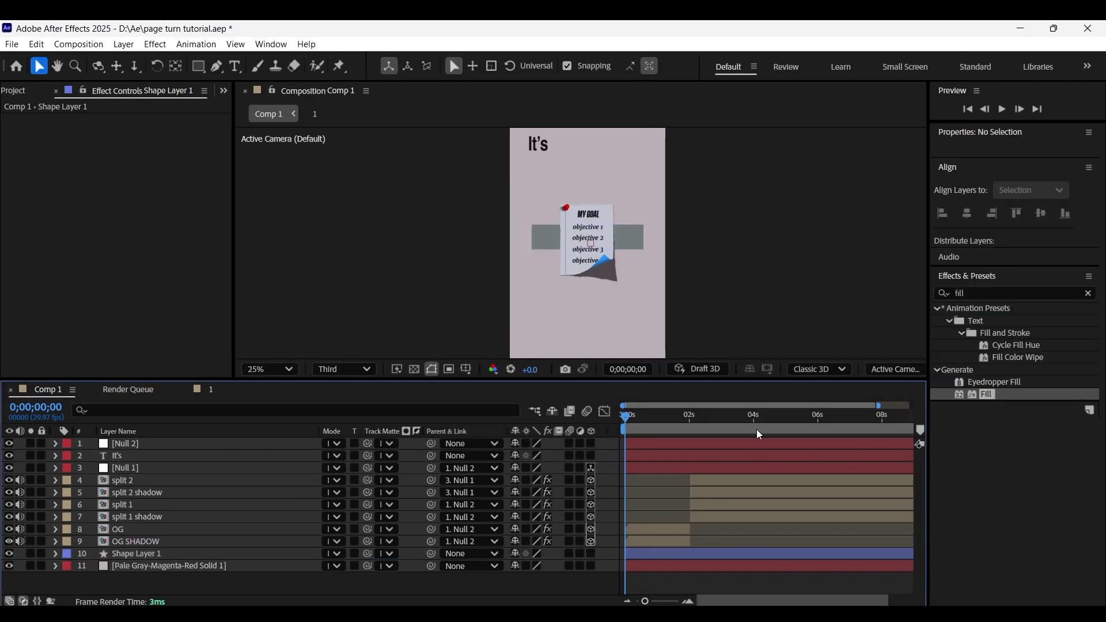
Step: Unlink and keyframe the rectangle's scale so it stretches from the timeline start to 125% by 862% around 1.5 seconds
{"action": "left_click", "coordinate": [169, 557]}
{"action": "key", "text": "s"}
{"action": "left_click", "coordinate": [514, 566]}
{"action": "left_click", "coordinate": [92, 566]}
{"action": "left_click", "coordinate": [674, 416]}
{"action": "left_click_drag", "start_coordinate": [558, 565], "coordinate": [636, 566]}
{"action": "left_click", "coordinate": [626, 416]}
{"action": "left_click", "coordinate": [534, 566]}
{"action": "type", "text": "125"}
{"action": "left_click", "coordinate": [674, 416]}
Step: Move the rectangle vertically to about position 536, 1093 so it frames the enlarged note at 0;00;01;15
{"action": "left_click", "coordinate": [202, 554]}
{"action": "key", "text": "p"}
{"action": "left_click", "coordinate": [625, 418]}
{"action": "key", "text": "ctrl+s"}
{"action": "key", "text": "ctrl+z"}
{"action": "left_click_drag", "start_coordinate": [626, 417], "coordinate": [689, 421]}
{"action": "left_click", "coordinate": [292, 557]}
{"action": "key", "text": "s"}
{"action": "left_click", "coordinate": [674, 416]}
{"action": "key", "text": "p"}
{"action": "left_click_drag", "start_coordinate": [553, 566], "coordinate": [632, 570]}
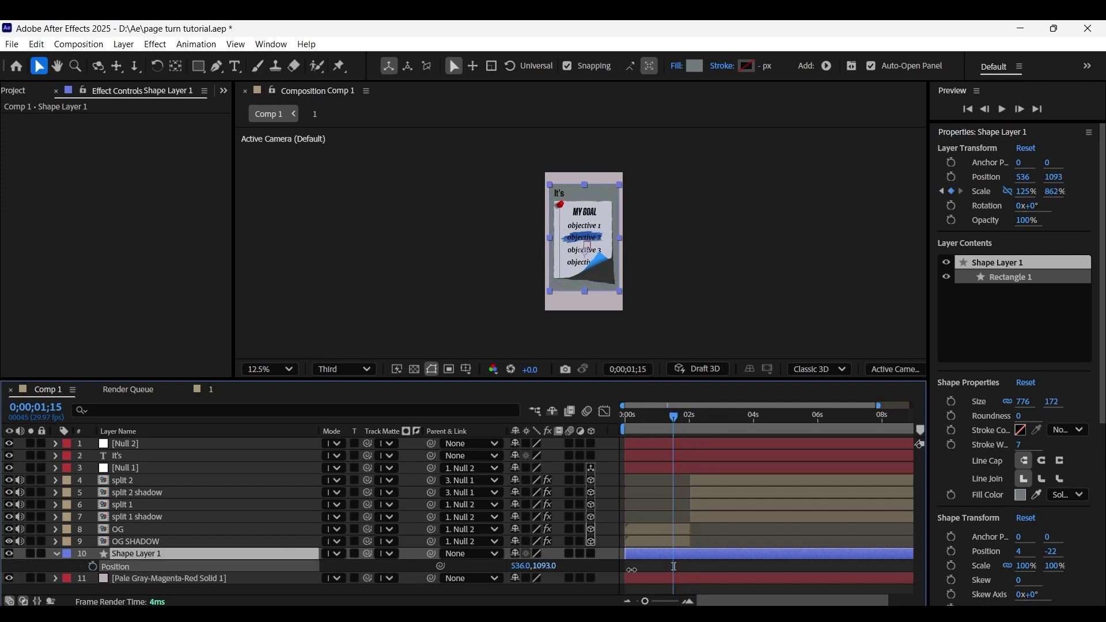
{"action": "key", "text": "j"}
Step: Duplicate the "It's" text layer and change the copy's text to "2025"
{"action": "left_click", "coordinate": [136, 456]}
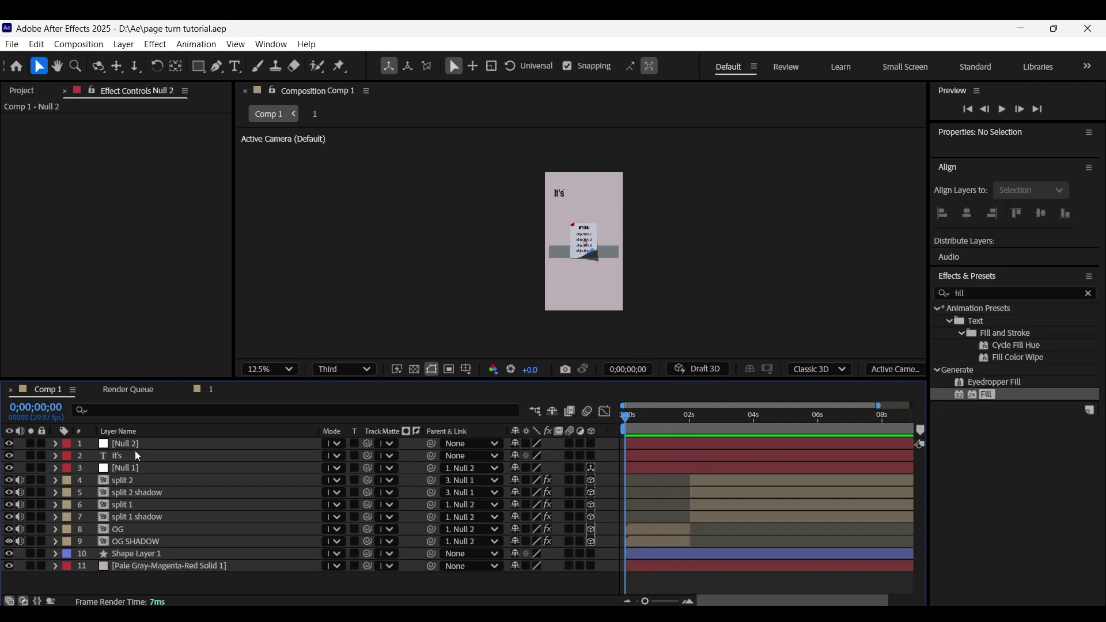
{"action": "key", "text": "ctrl+d"}
{"action": "double_click", "coordinate": [169, 457]}
{"action": "type", "text": "2025"}
{"action": "key", "text": "ctrl+a"}
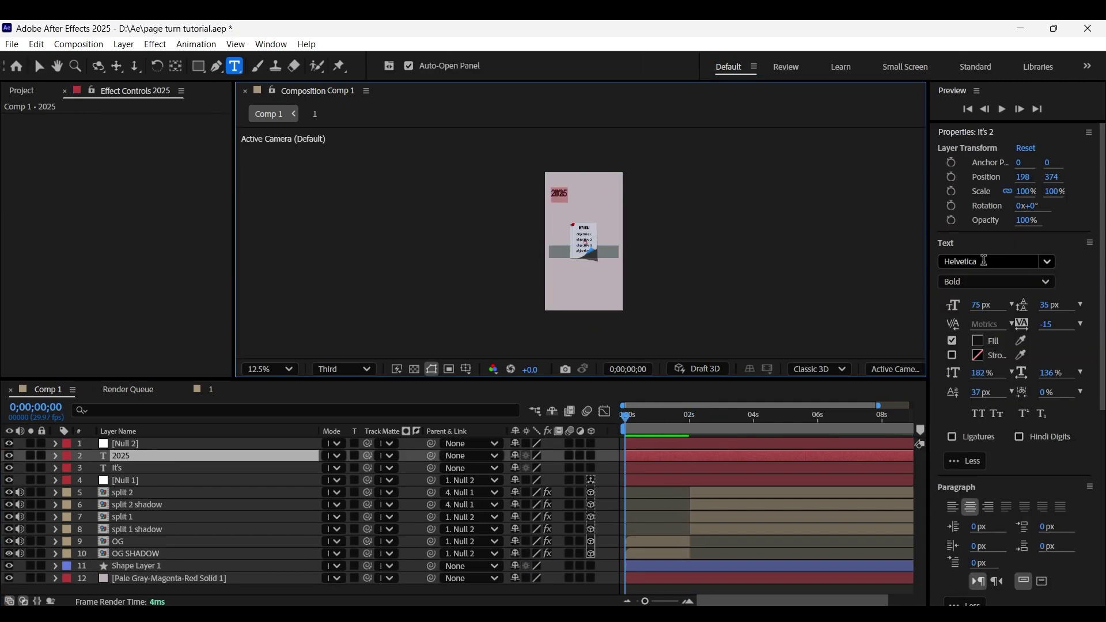
Step: Set the "2025" text to Acumin Pro Condensed, Extra Light Italic, at 193 px
{"action": "left_click", "coordinate": [984, 261]}
{"action": "left_click", "coordinate": [947, 338]}
{"action": "left_click", "coordinate": [996, 353]}
Step: Move the "2025" text beside "It's", above the note's "MY GOAL" heading
{"action": "left_click", "coordinate": [181, 452]}
{"action": "key", "text": "Right"}
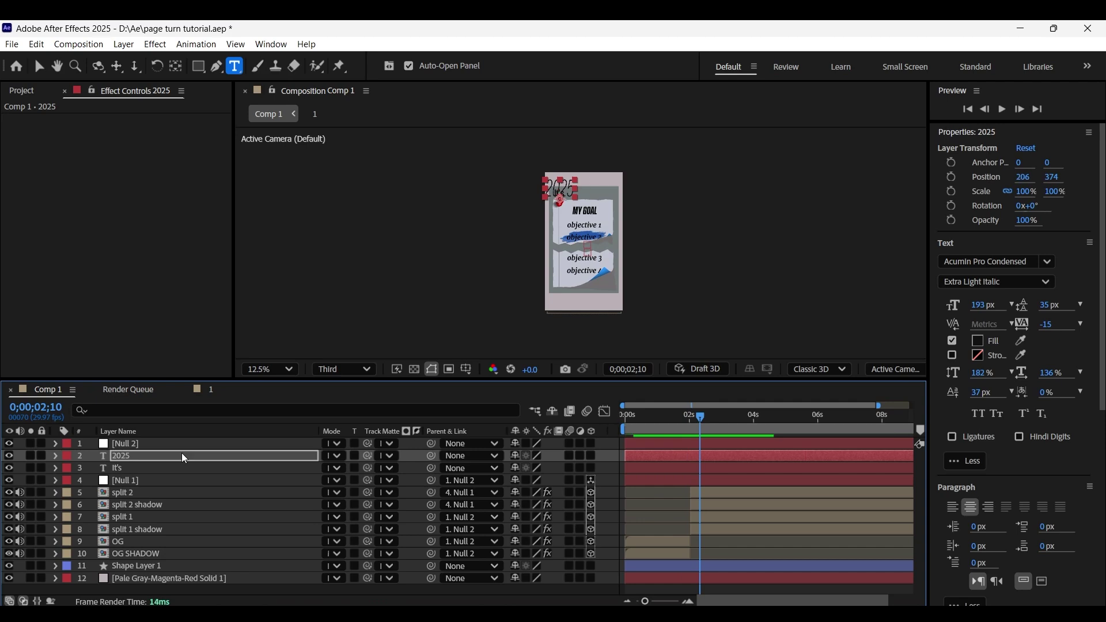
{"action": "key", "text": "shift+Right"}
{"action": "key", "text": "shift+Right"}
{"action": "key", "text": "shift+Right"}
{"action": "key", "text": "shift+Right"}
{"action": "key", "text": "shift+Right"}
{"action": "key", "text": "shift+Left"}
{"action": "key", "text": "Left"}
{"action": "key", "text": "shift+Down"}
{"action": "key", "text": "Down"}
{"action": "key", "text": "Down"}
{"action": "key", "text": "Down"}
{"action": "key", "text": "Down"}
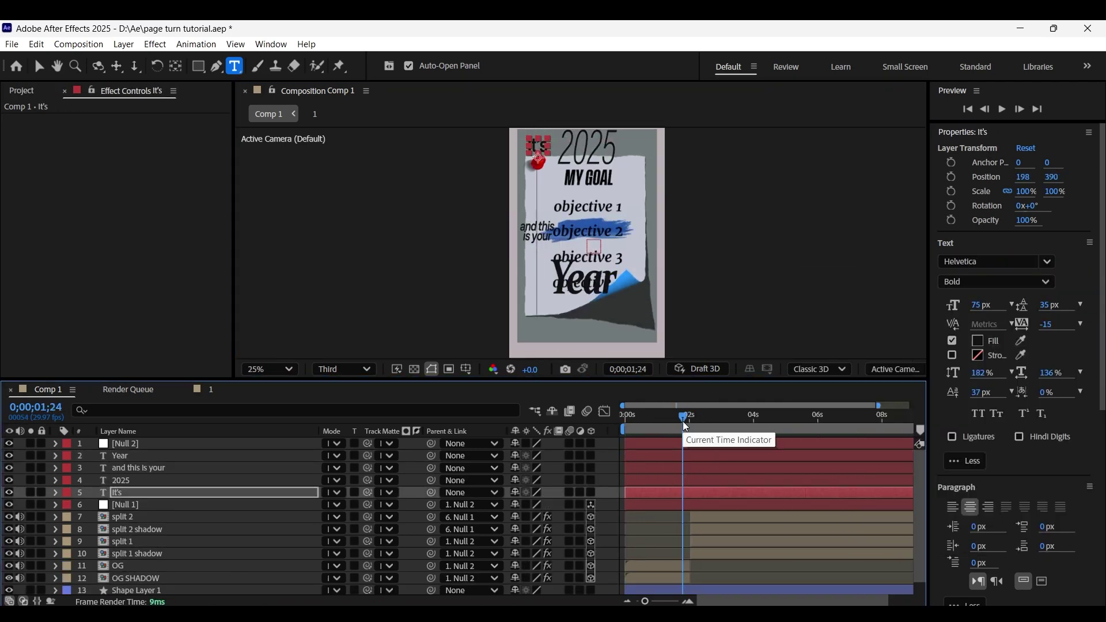
Step: Stagger the start times of the "2025", "and this is your" and "Year" text layers, with "Year" starting last, and preview the result
{"action": "left_click_drag", "start_coordinate": [689, 416], "coordinate": [627, 416]}
{"action": "left_click_drag", "start_coordinate": [639, 457], "coordinate": [677, 481]}
{"action": "key", "text": "space"}
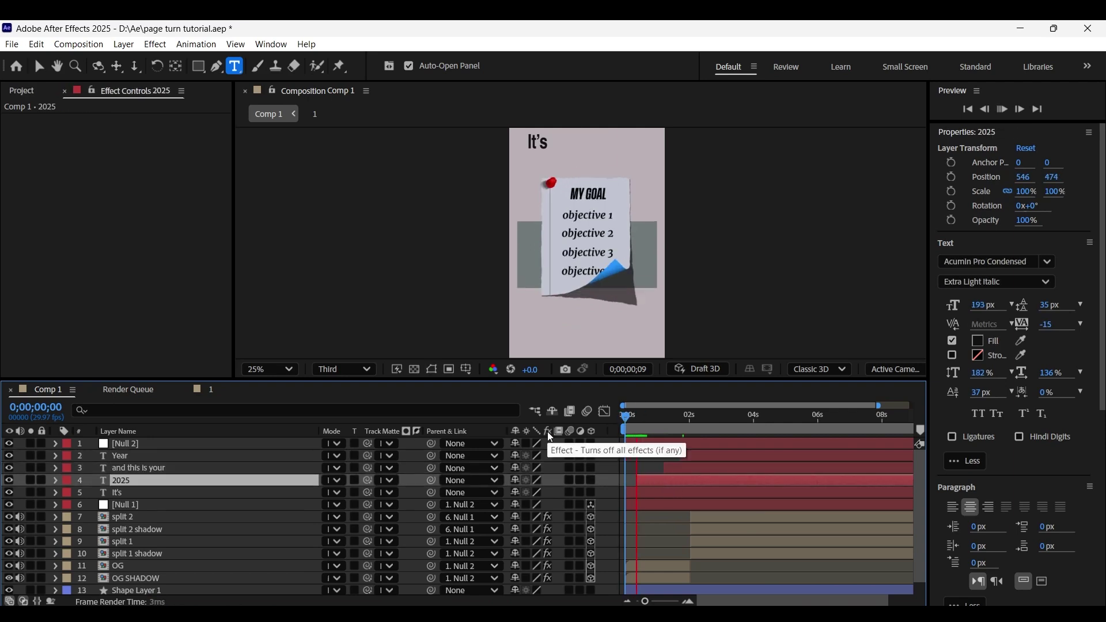
Step: Show Null 2's scale keyframes and delete the middle ones, keeping only the first and last
{"action": "left_click", "coordinate": [163, 446]}
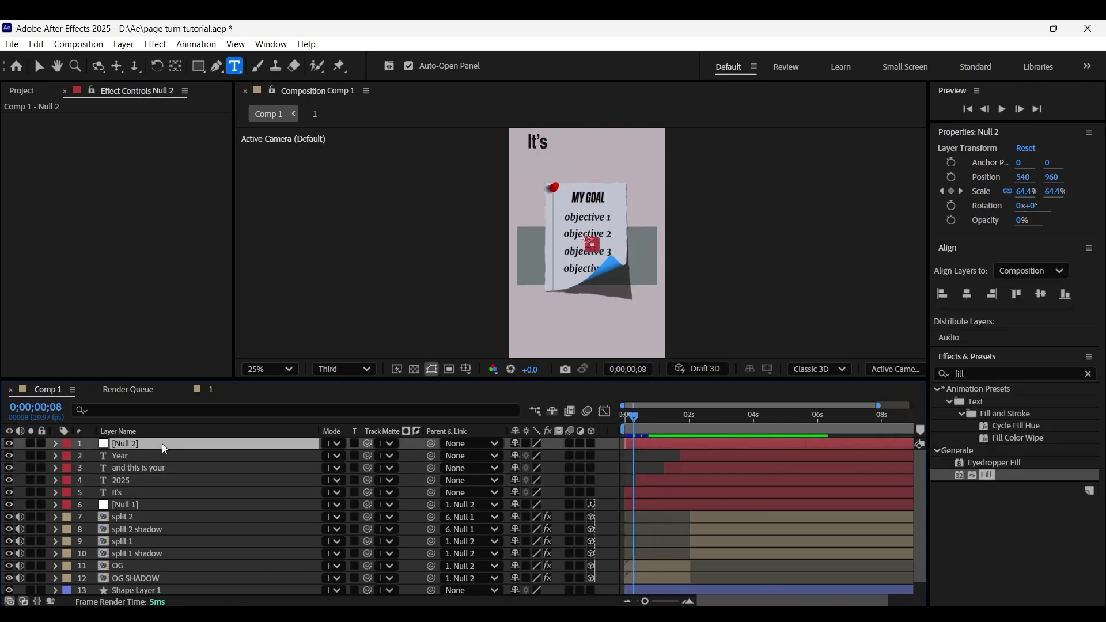
{"action": "key", "text": "u"}
{"action": "left_click_drag", "start_coordinate": [653, 454], "coordinate": [631, 463]}
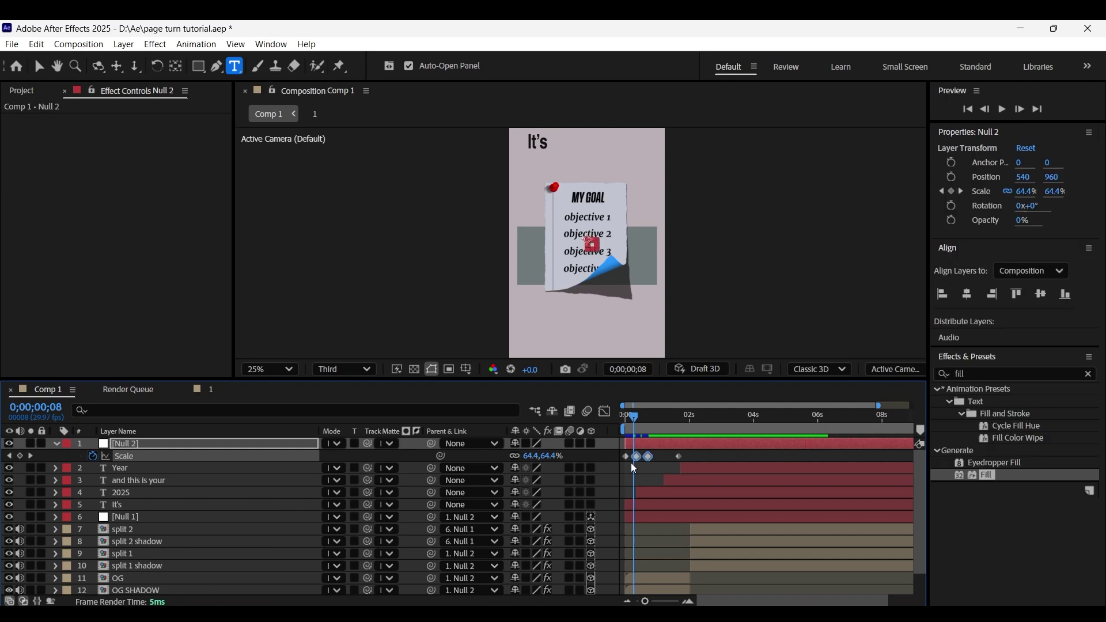
{"action": "key", "text": "Delete"}
Step: Apply Easy Ease to Null 2's remaining scale keyframes and preview the animation from the start
{"action": "left_click_drag", "start_coordinate": [704, 455], "coordinate": [635, 462]}
{"action": "right_click", "coordinate": [635, 460]}
{"action": "mouse_move", "coordinate": [715, 436]}
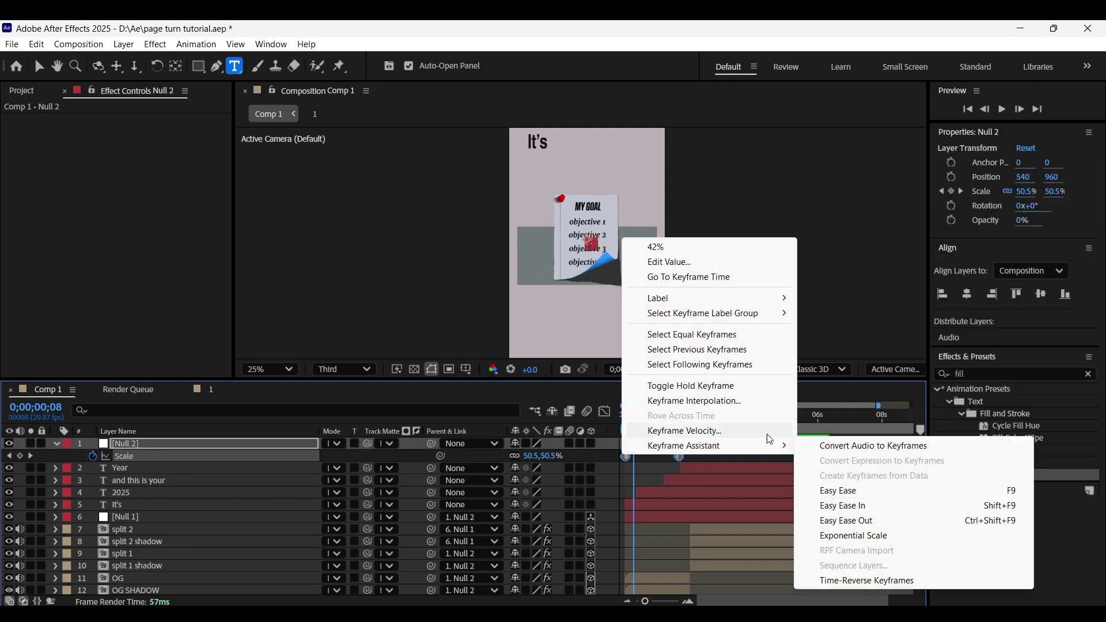
{"action": "left_click", "coordinate": [840, 490]}
{"action": "left_click_drag", "start_coordinate": [645, 416], "coordinate": [582, 414]}
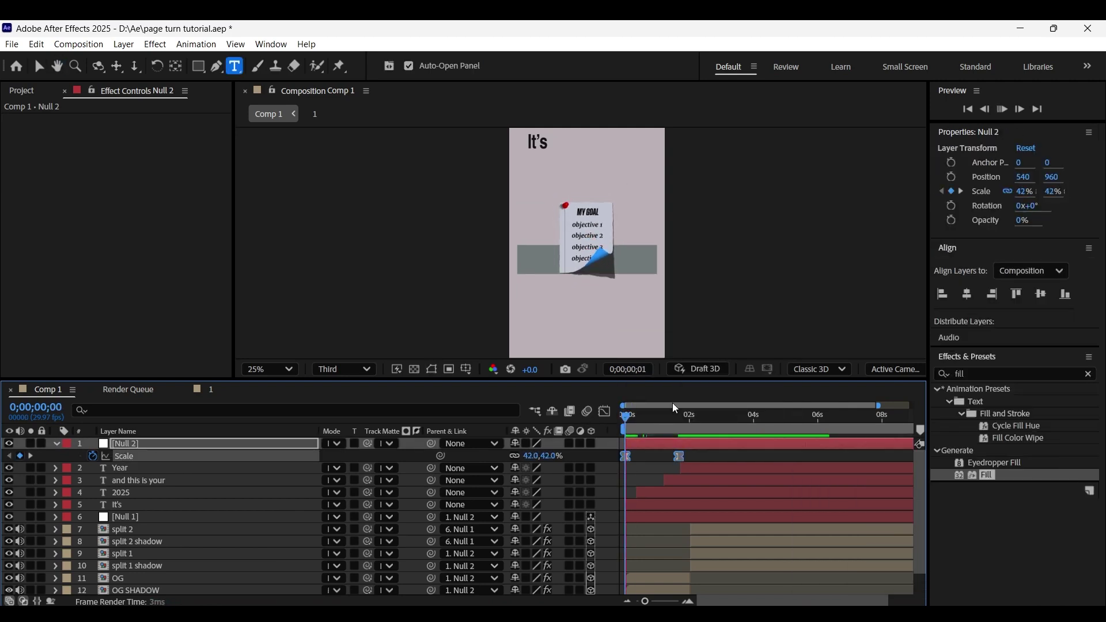
{"action": "key", "text": "space"}
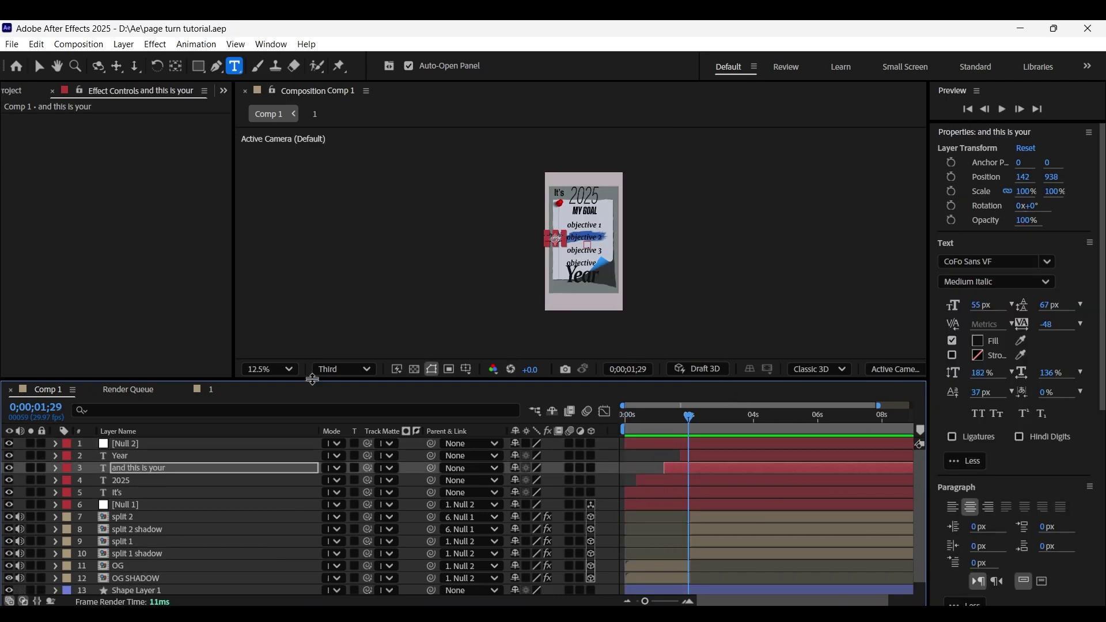
Step: Add a new full-frame dark magenta-red solid above all layers
{"action": "left_click", "coordinate": [123, 44]}
{"action": "mouse_move", "coordinate": [138, 59]}
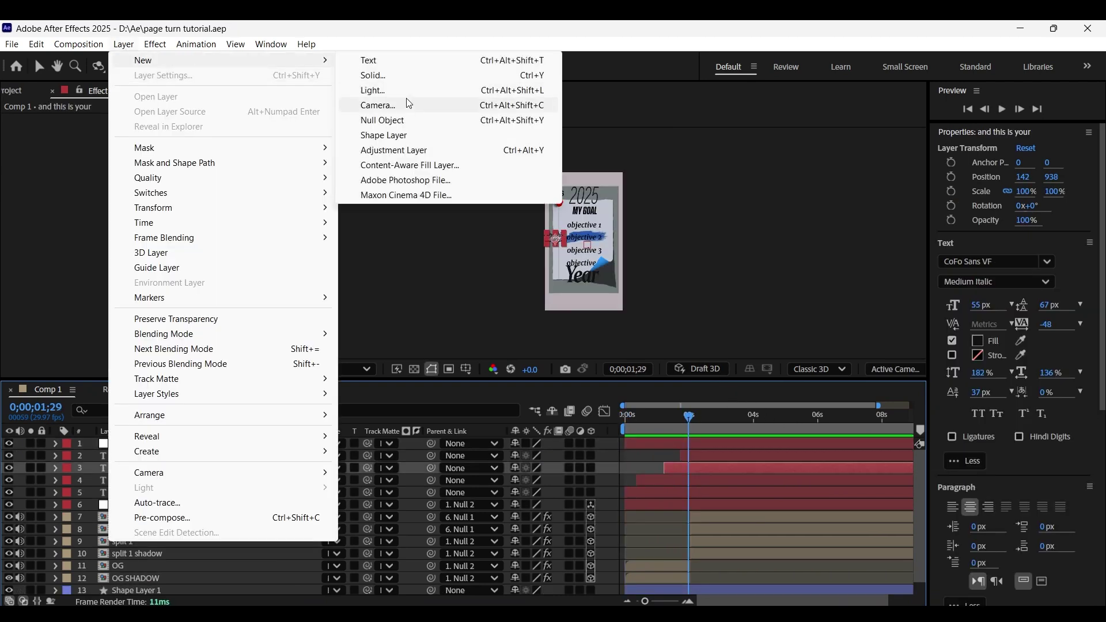
{"action": "left_click", "coordinate": [381, 75]}
{"action": "left_click", "coordinate": [535, 430]}
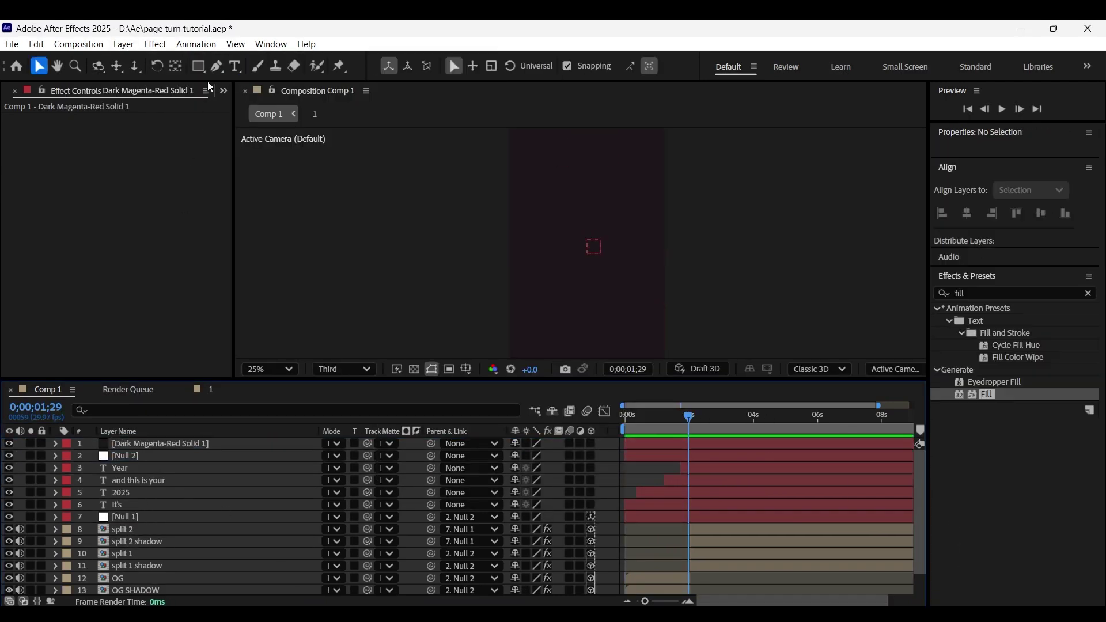
Step: Draw a closed, slanted four-sided white shape with the Pen tool across the frame's upper part, extending past its left edge
{"action": "left_click", "coordinate": [217, 67]}
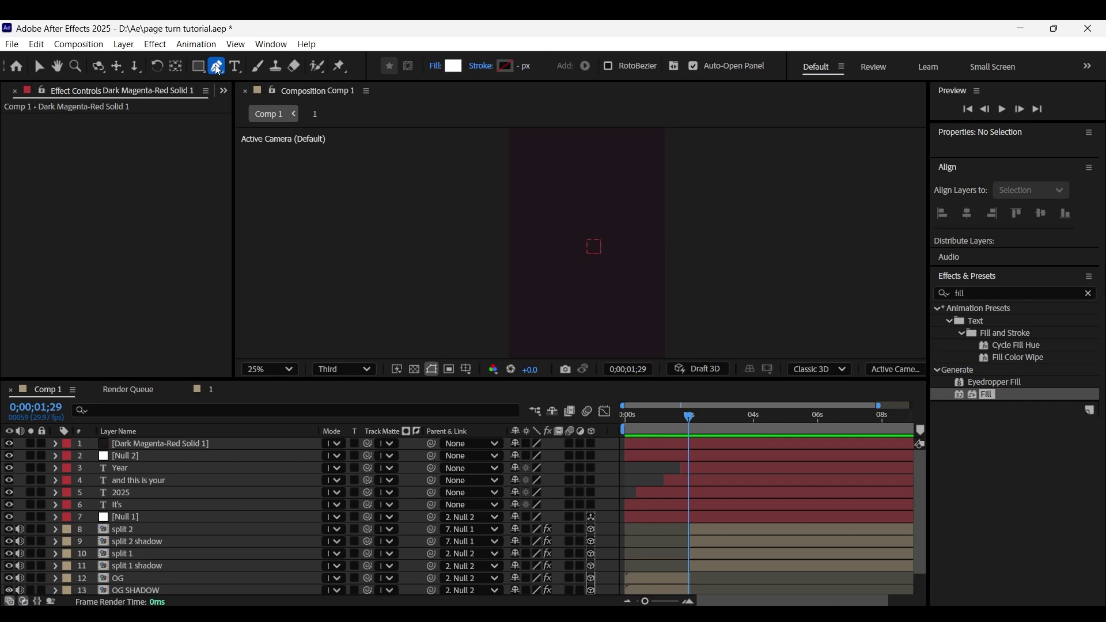
{"action": "left_click", "coordinate": [487, 156]}
{"action": "left_click", "coordinate": [631, 187]}
{"action": "left_click", "coordinate": [631, 255]}
{"action": "left_click", "coordinate": [479, 225]}
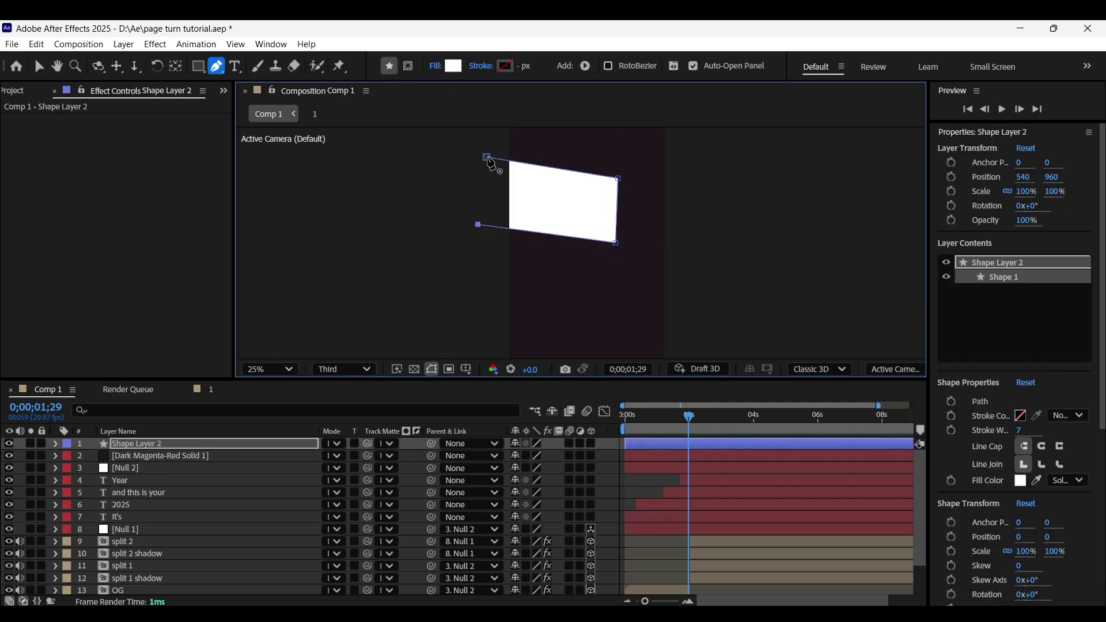
{"action": "left_click", "coordinate": [487, 157]}
Step: Duplicate the slanted white shape and move the copy down so a narrow gap separates the two
{"action": "left_click", "coordinate": [213, 444]}
{"action": "key", "text": "ctrl+d"}
{"action": "key", "text": "shift+Down"}
{"action": "key", "text": "shift+Down"}
{"action": "key", "text": "shift+Down"}
{"action": "key", "text": "shift+Down"}
{"action": "key", "text": "shift+Down"}
{"action": "key", "text": "shift+Down"}
{"action": "key", "text": "shift+Down"}
{"action": "key", "text": "shift+Down"}
{"action": "key", "text": "shift+Down"}
{"action": "key", "text": "shift+Down"}
{"action": "key", "text": "shift+Down"}
{"action": "key", "text": "shift+Down"}
{"action": "key", "text": "shift+Down"}
{"action": "key", "text": "shift+Down"}
{"action": "key", "text": "shift+Down"}
{"action": "key", "text": "shift+Down"}
{"action": "key", "text": "shift+Down"}
{"action": "key", "text": "shift+Down"}
{"action": "key", "text": "shift+Down"}
{"action": "key", "text": "shift+Down"}
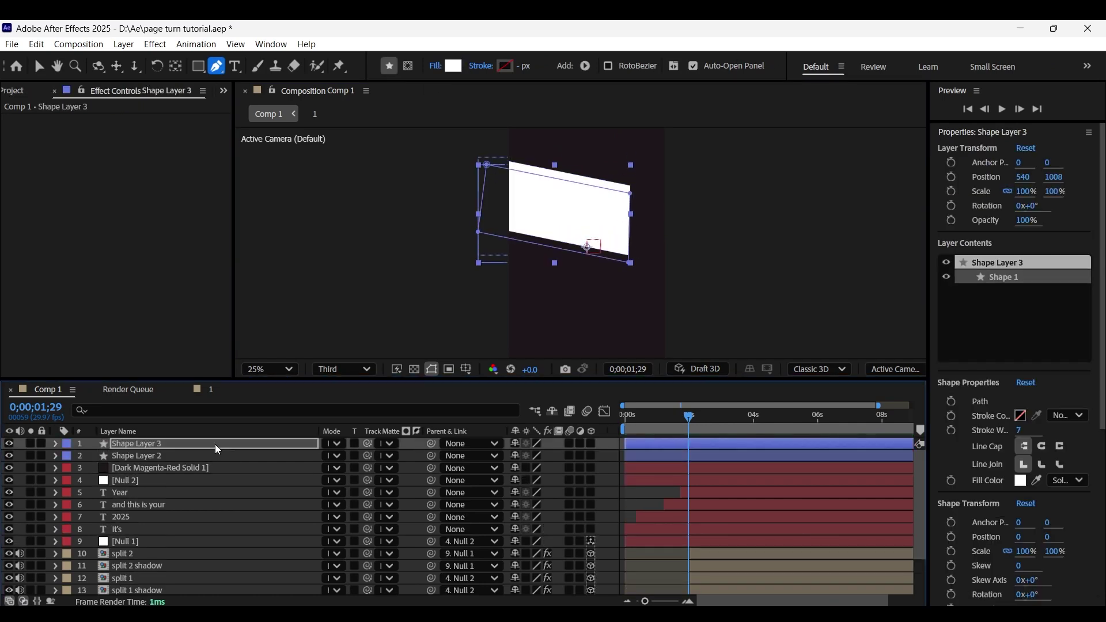
{"action": "key", "text": "comma"}
Step: Pre-compose the two slanted white shape layers into Pre-comp 1
{"action": "left_click", "coordinate": [167, 455], "text": "shift"}
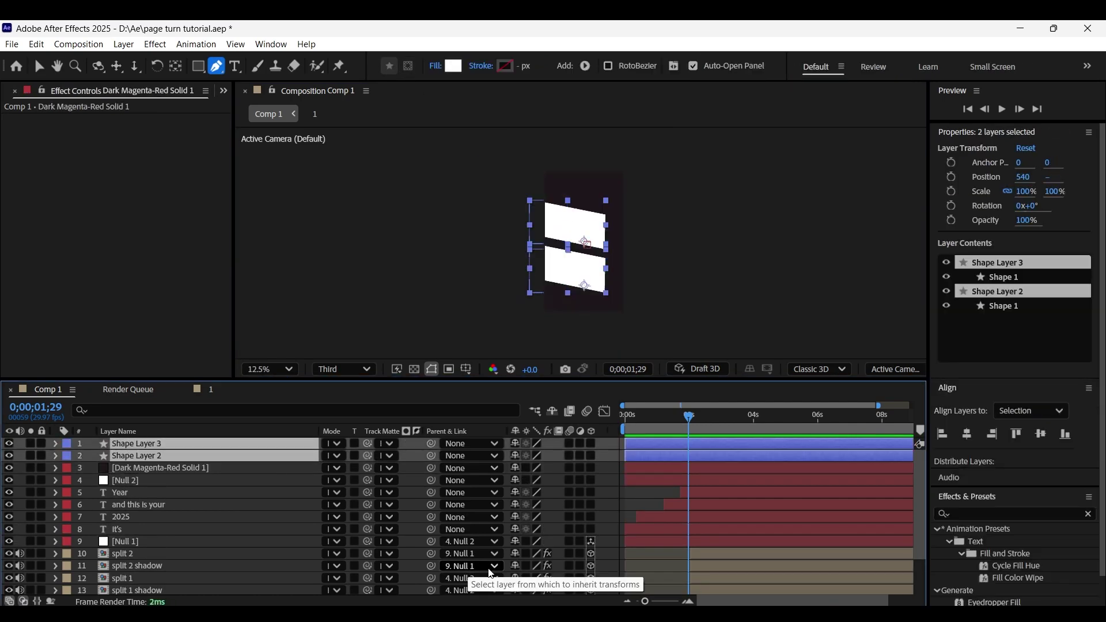
{"action": "right_click", "coordinate": [167, 458]}
{"action": "left_click", "coordinate": [229, 367]}
{"action": "left_click", "coordinate": [612, 426]}
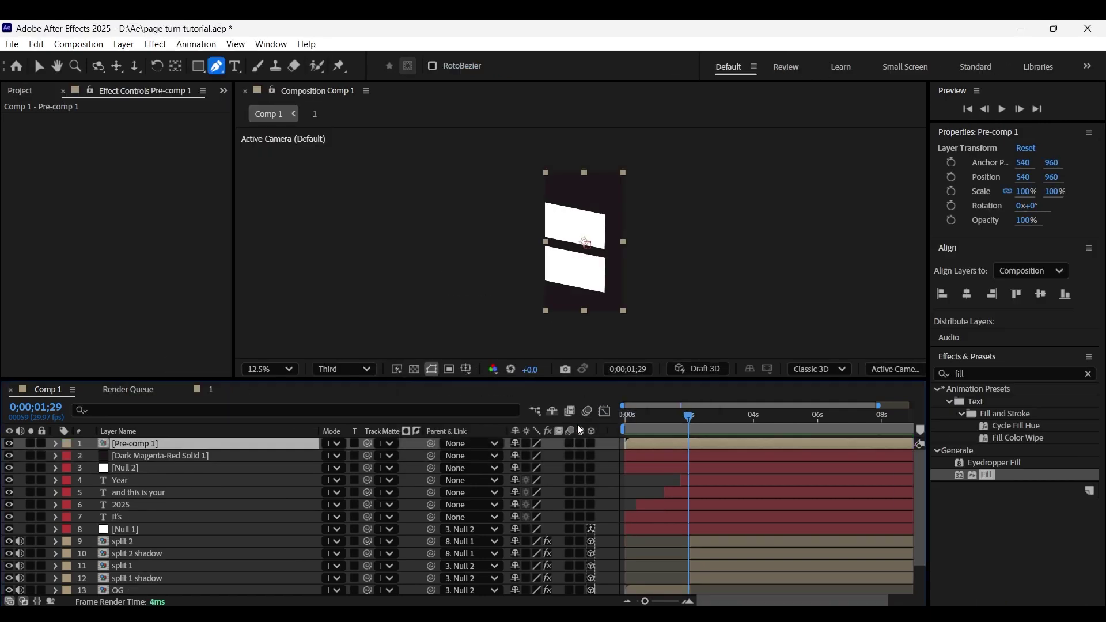
Step: Use Pre-comp 1 as an inverted track matte for the dark solid and make the solid visible
{"action": "left_click_drag", "start_coordinate": [344, 456], "coordinate": [230, 459]}
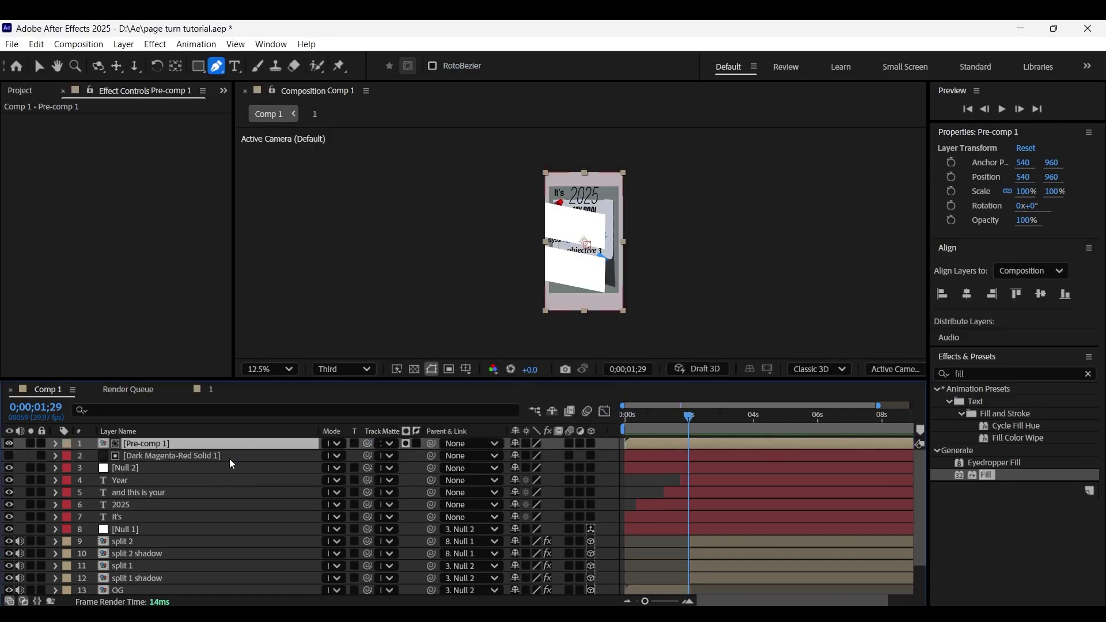
{"action": "left_click_drag", "start_coordinate": [367, 461], "coordinate": [230, 444]}
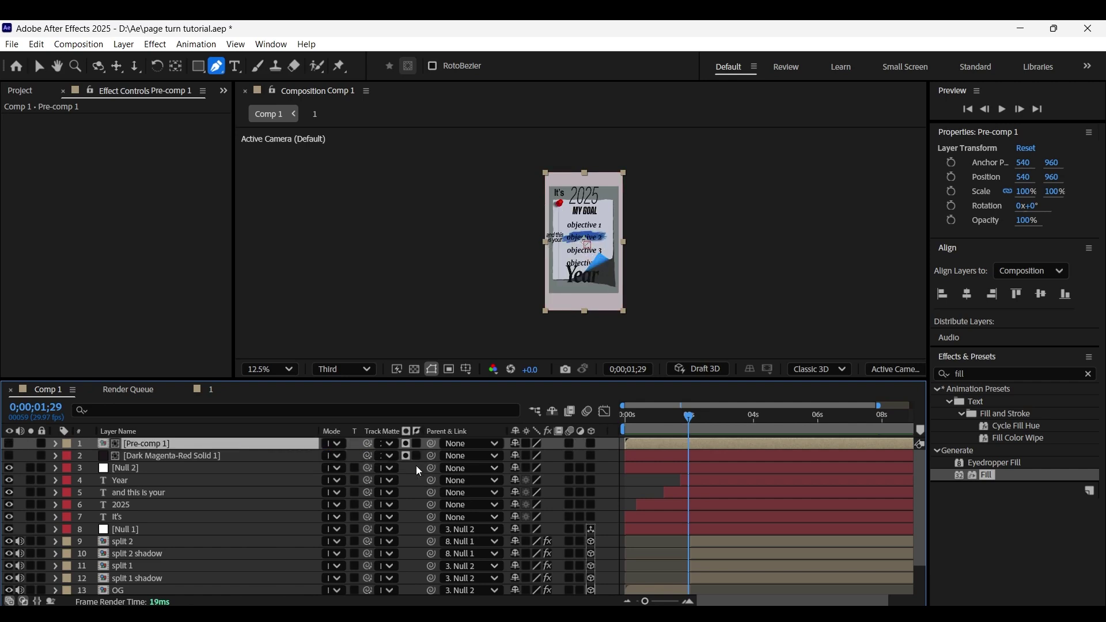
{"action": "left_click", "coordinate": [10, 457]}
Step: Set the dark solid's opacity to 60%
{"action": "left_click", "coordinate": [218, 460]}
{"action": "key", "text": "t"}
{"action": "left_click_drag", "start_coordinate": [518, 468], "coordinate": [498, 480]}
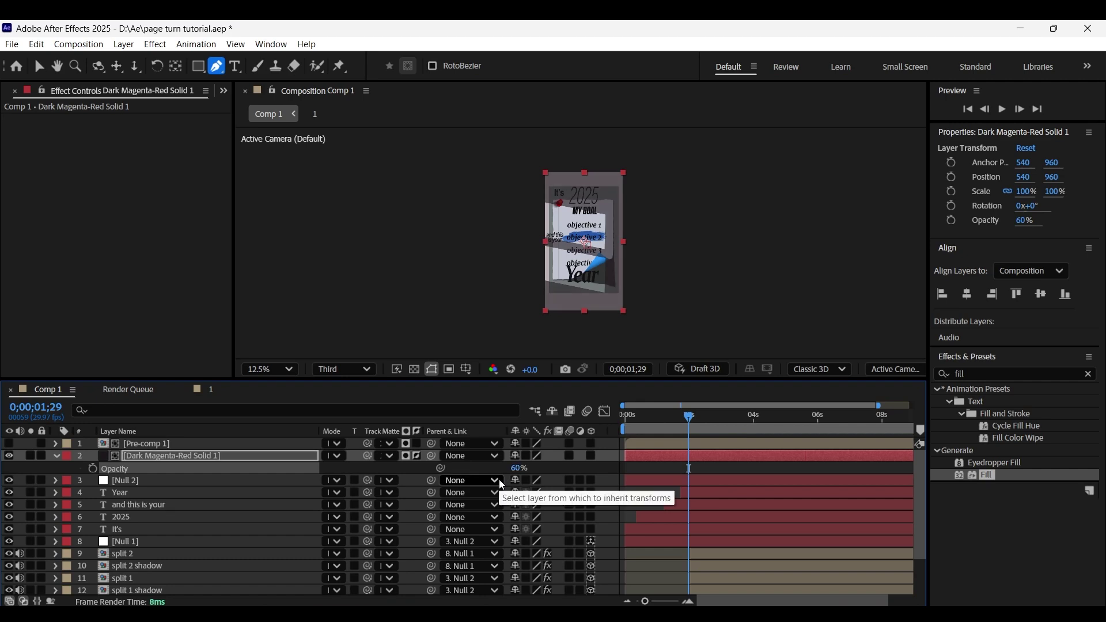
Step: Apply Gaussian Blur to Pre-comp 1 and set its blurriness to 67.5
{"action": "left_click", "coordinate": [230, 444]}
{"action": "left_click_drag", "start_coordinate": [980, 374], "coordinate": [913, 375]}
{"action": "type", "text": "gaus"}
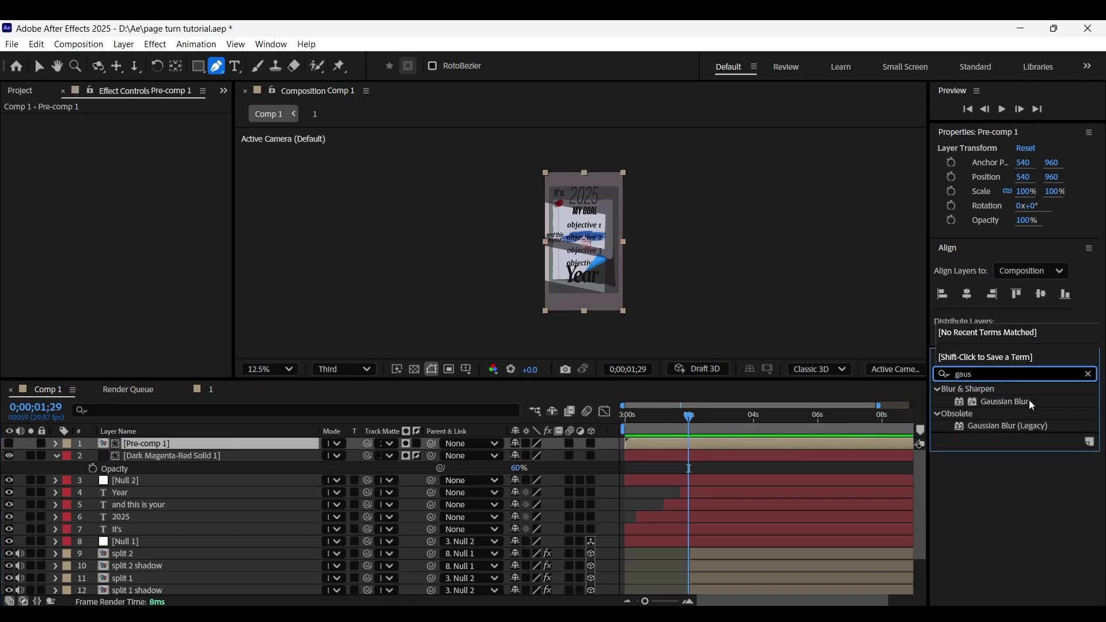
{"action": "left_click_drag", "start_coordinate": [1005, 402], "coordinate": [203, 447]}
{"action": "key", "text": "v"}
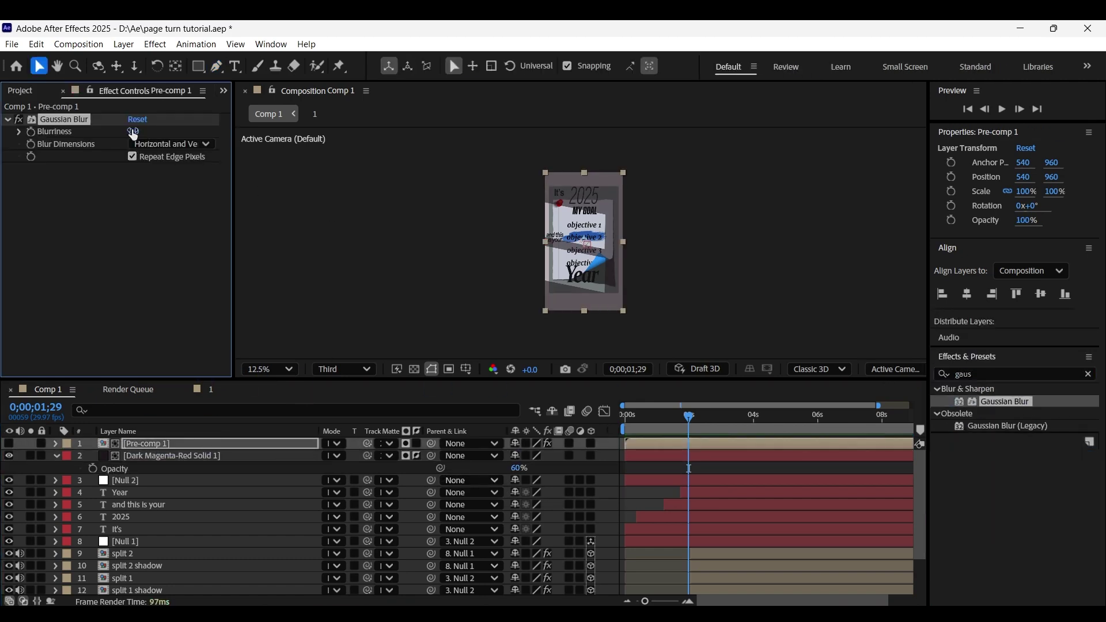
{"action": "left_click_drag", "start_coordinate": [189, 141], "coordinate": [741, 236]}
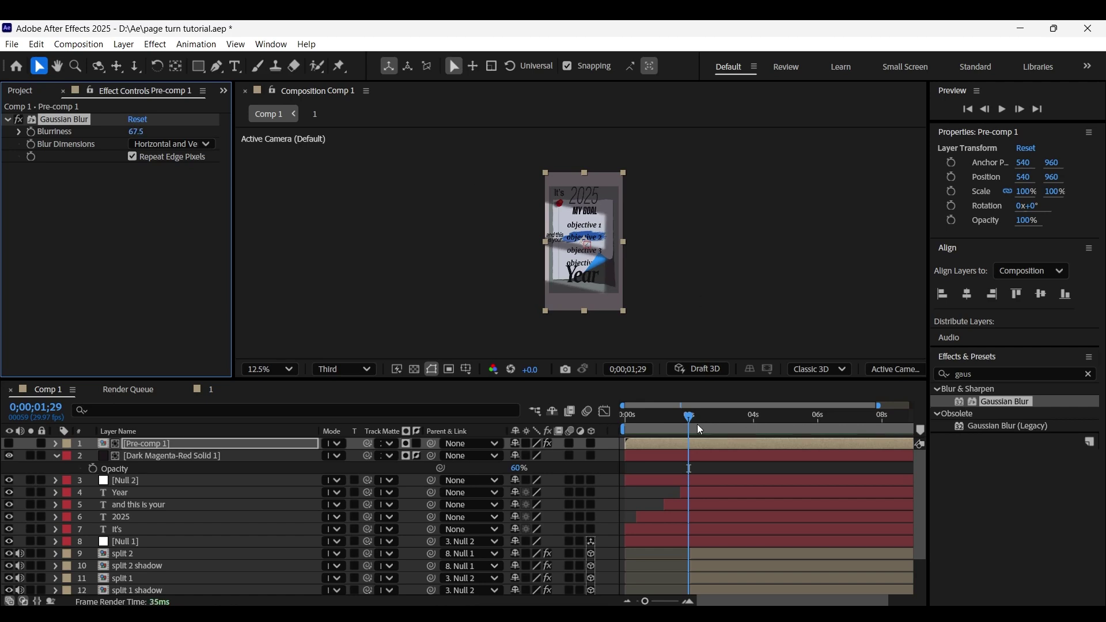
Step: Shift Pre-comp 1 and the dark solid together so both start at about 1.9 seconds
{"action": "left_click", "coordinate": [698, 423]}
{"action": "left_click", "coordinate": [277, 456]}
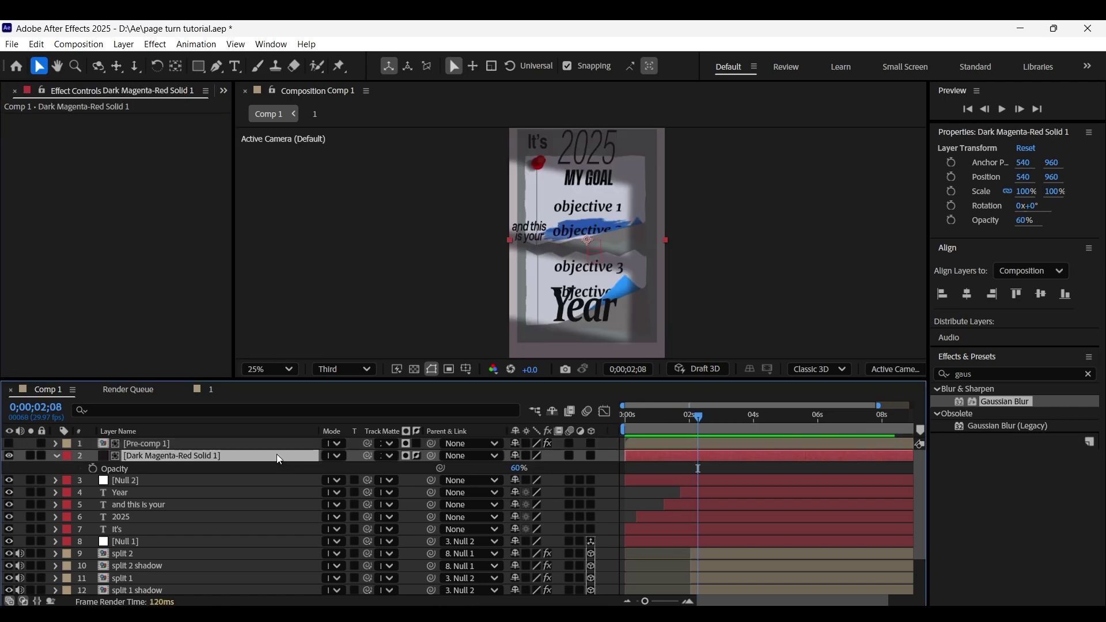
{"action": "left_click", "coordinate": [271, 433]}
{"action": "left_click", "coordinate": [268, 445], "text": "shift"}
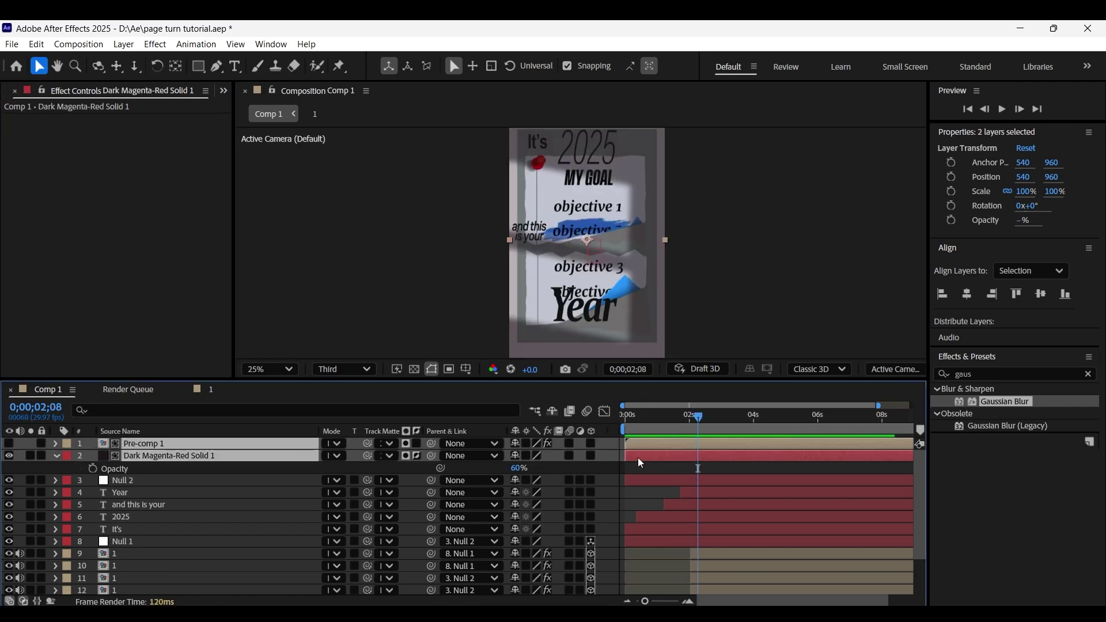
{"action": "left_click_drag", "start_coordinate": [638, 460], "coordinate": [685, 473]}
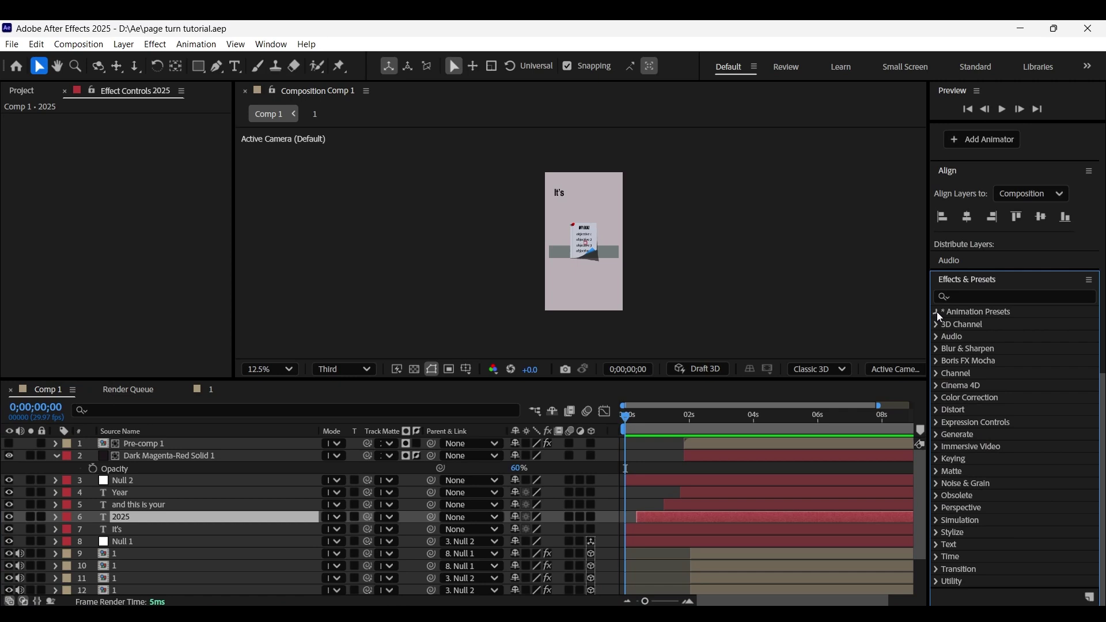
Step: Apply the Random Fade In text animation preset to the "Year" layer
{"action": "left_click", "coordinate": [938, 313]}
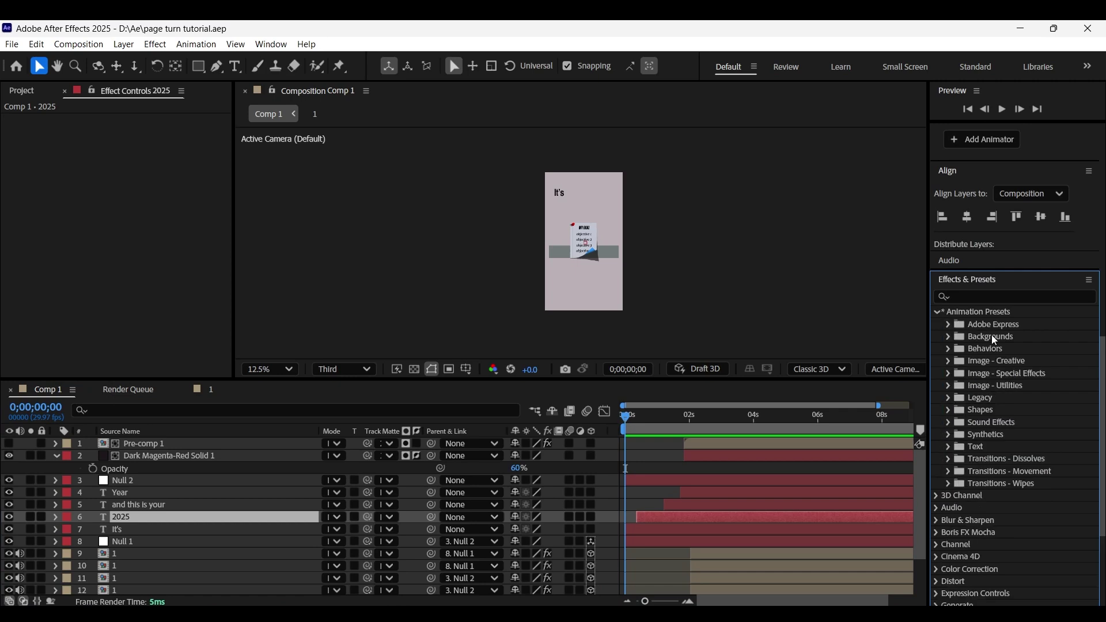
{"action": "left_click", "coordinate": [951, 446]}
{"action": "scroll", "coordinate": [989, 397], "scroll_direction": "down", "scroll_amount": 3}
{"action": "left_click", "coordinate": [960, 280]}
{"action": "scroll", "coordinate": [1029, 461], "scroll_direction": "down", "scroll_amount": 4}
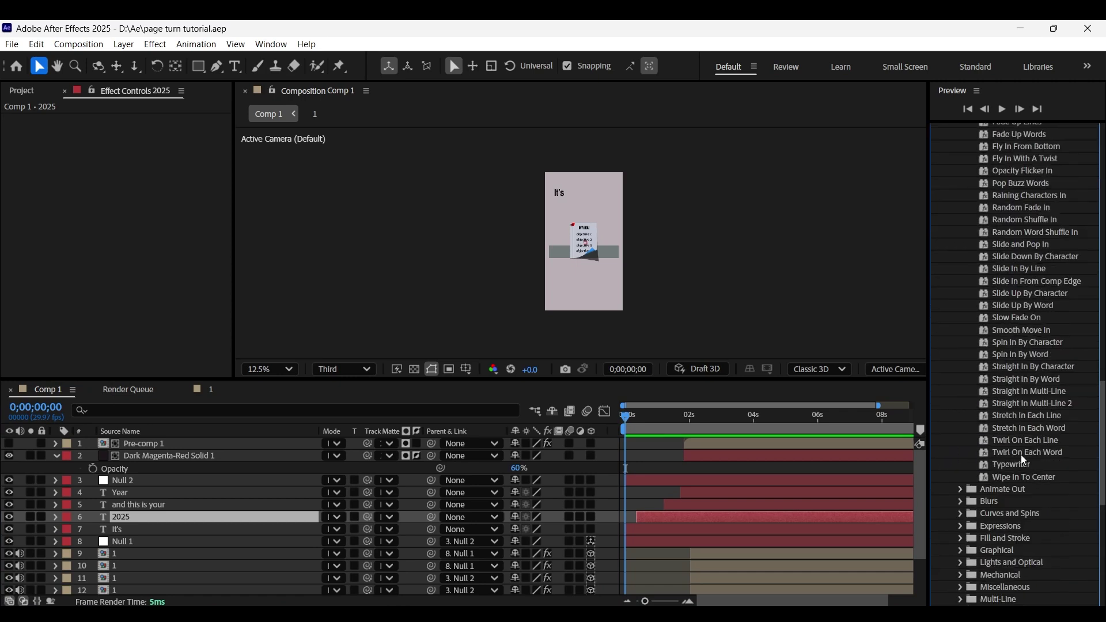
{"action": "left_click_drag", "start_coordinate": [1015, 208], "coordinate": [998, 211]}
{"action": "left_click_drag", "start_coordinate": [284, 386], "coordinate": [222, 494]}
Step: Move the closing Range Selector Start keyframe of "Year" to about 2.5 seconds and preview the fade
{"action": "left_click_drag", "start_coordinate": [645, 416], "coordinate": [717, 464]}
{"action": "key", "text": "u"}
{"action": "left_click", "coordinate": [674, 518]}
{"action": "left_click_drag", "start_coordinate": [675, 518], "coordinate": [727, 518]}
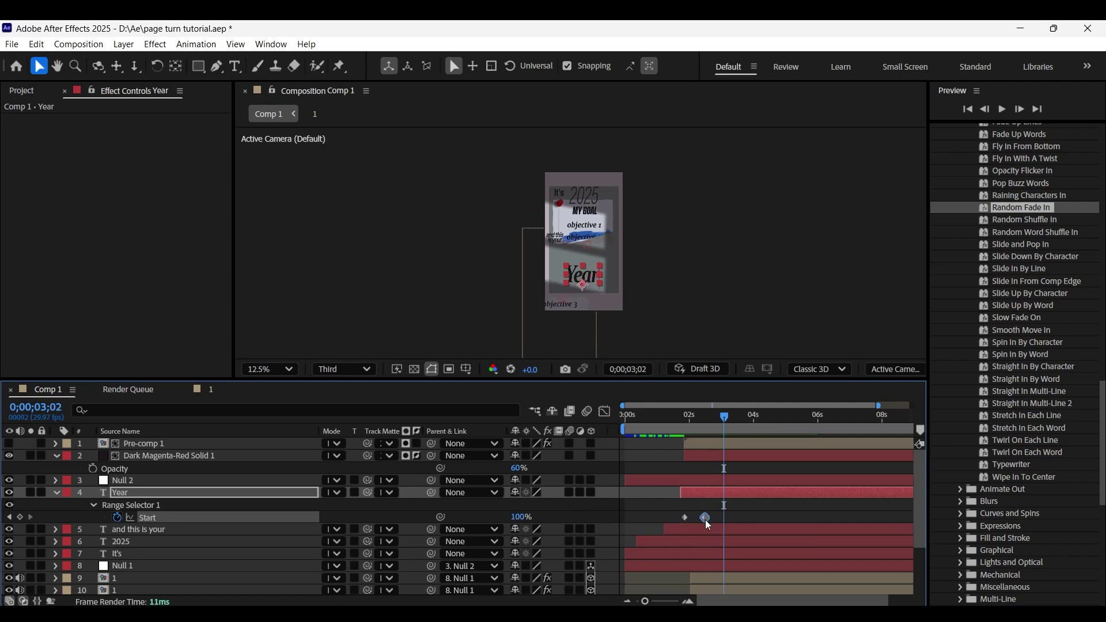
{"action": "left_click", "coordinate": [686, 436]}
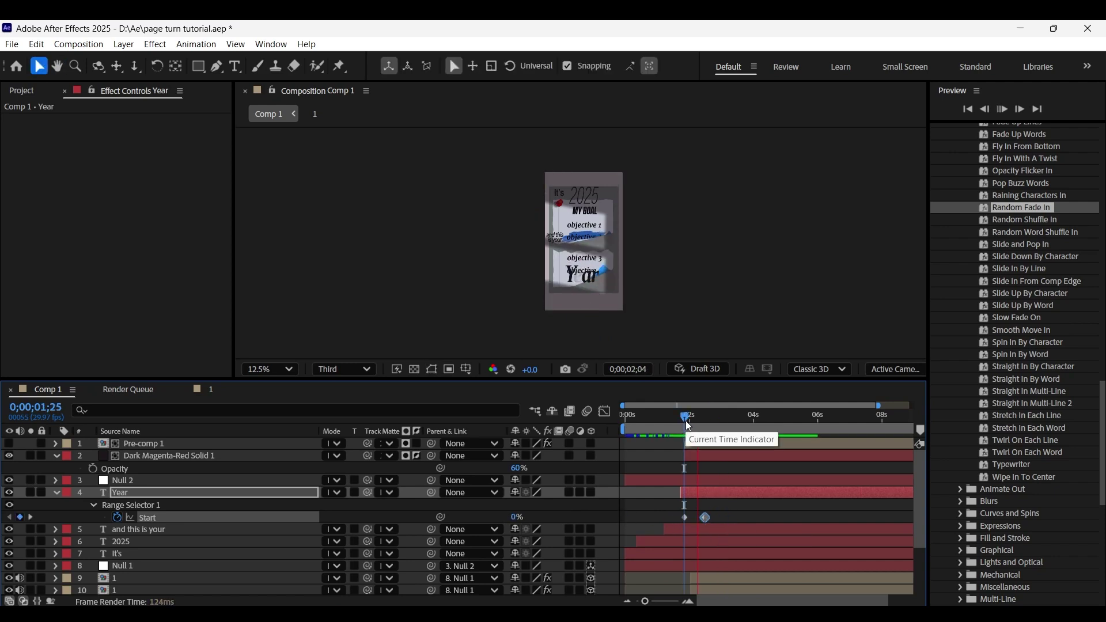
{"action": "key", "text": "space"}
{"action": "key", "text": "u"}
Step: Apply the Typewriter text animation preset to the "and this is your" layer
{"action": "left_click", "coordinate": [170, 509]}
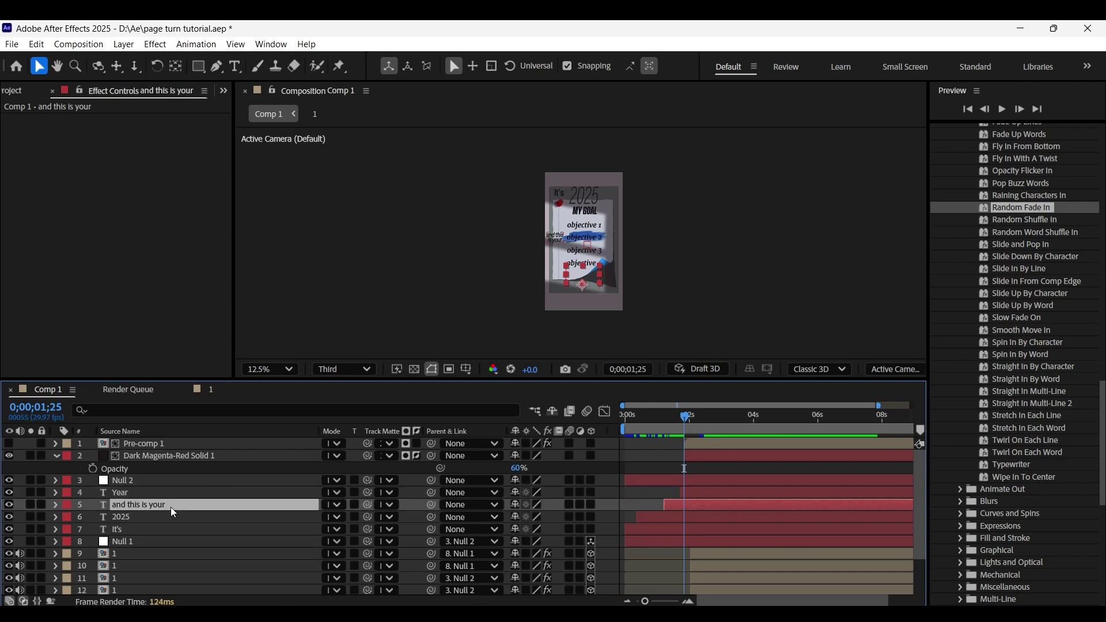
{"action": "scroll", "coordinate": [1025, 376], "scroll_direction": "up", "scroll_amount": 7}
{"action": "left_click_drag", "start_coordinate": [1025, 376], "coordinate": [262, 509]}
{"action": "left_click", "coordinate": [695, 504]}
Step: Move the closing Start keyframe of "and this is your" to about 1.7 seconds and preview the typing
{"action": "key", "text": "u"}
{"action": "left_click_drag", "start_coordinate": [720, 529], "coordinate": [680, 530]}
{"action": "left_click", "coordinate": [665, 420]}
{"action": "key", "text": "space"}
{"action": "left_click", "coordinate": [660, 421]}
{"action": "key", "text": "space"}
Step: Apply the Typewriter preset to the "2025" layer and move its closing Start keyframe earlier to speed up the typing
{"action": "left_click", "coordinate": [158, 543]}
{"action": "scroll", "coordinate": [1014, 404], "scroll_direction": "down", "scroll_amount": 5}
{"action": "left_click_drag", "start_coordinate": [1012, 513], "coordinate": [321, 546]}
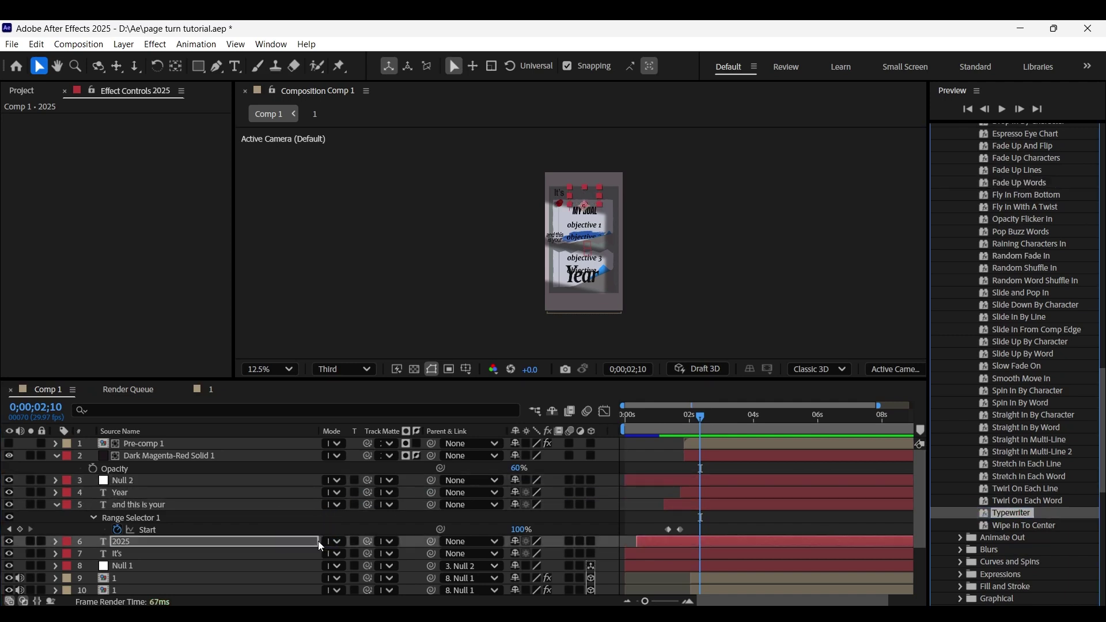
{"action": "left_click", "coordinate": [643, 567]}
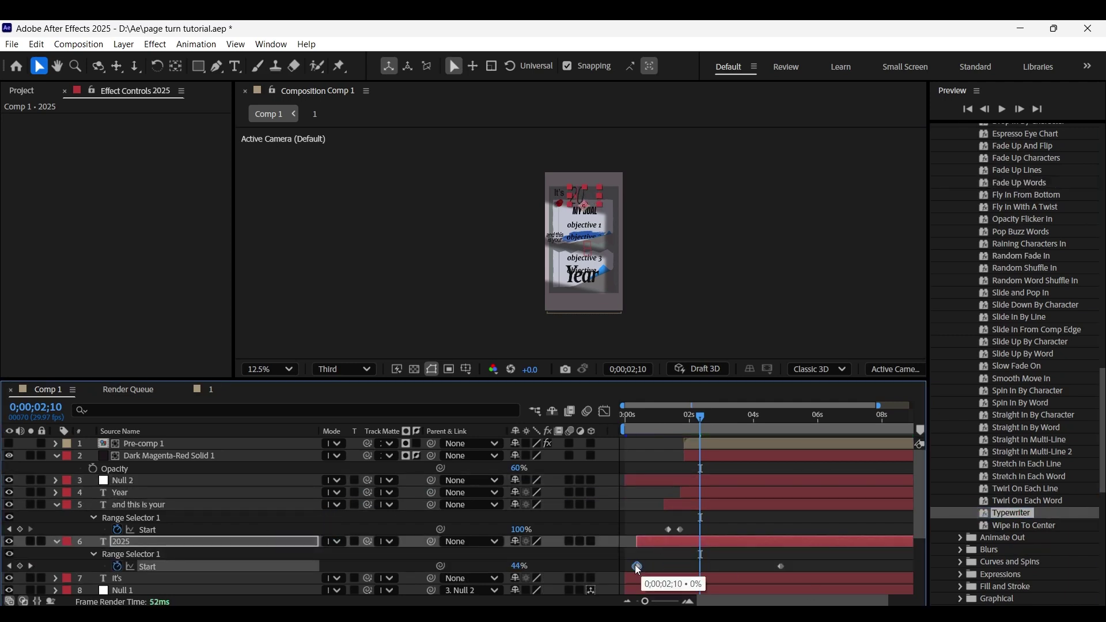
{"action": "left_click_drag", "start_coordinate": [785, 572], "coordinate": [785, 572]}
{"action": "key", "text": "Home"}
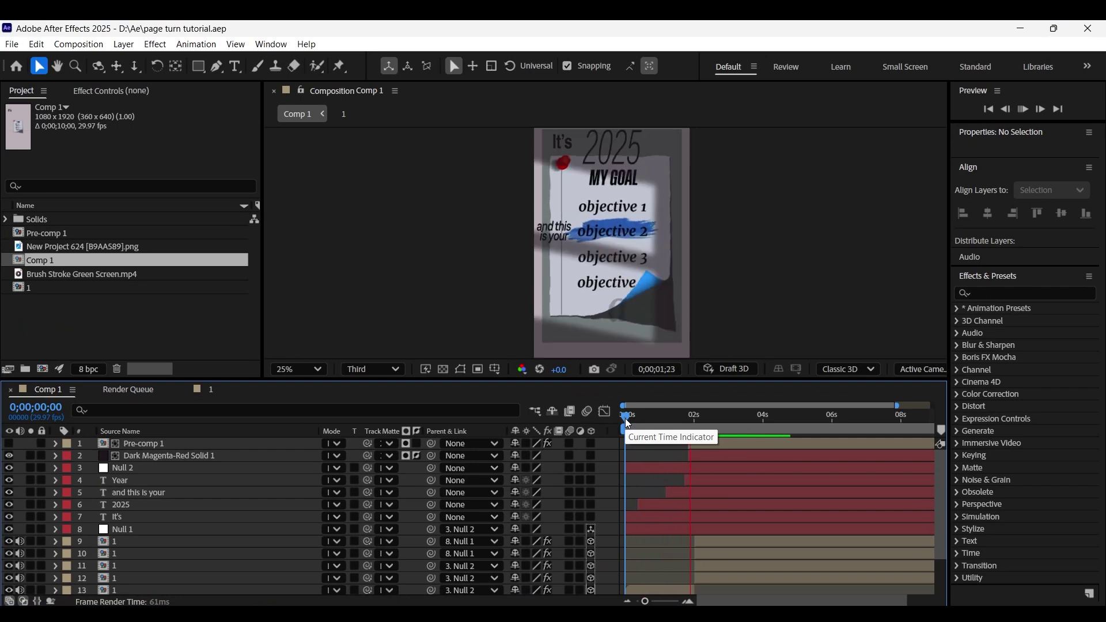
Step: At 0;00;01;26, add the text "no more waiting" over the middle of the note with a font size of 58 px
{"action": "left_click_drag", "start_coordinate": [625, 418], "coordinate": [689, 422]}
{"action": "left_click_drag", "start_coordinate": [256, 380], "coordinate": [256, 352]}
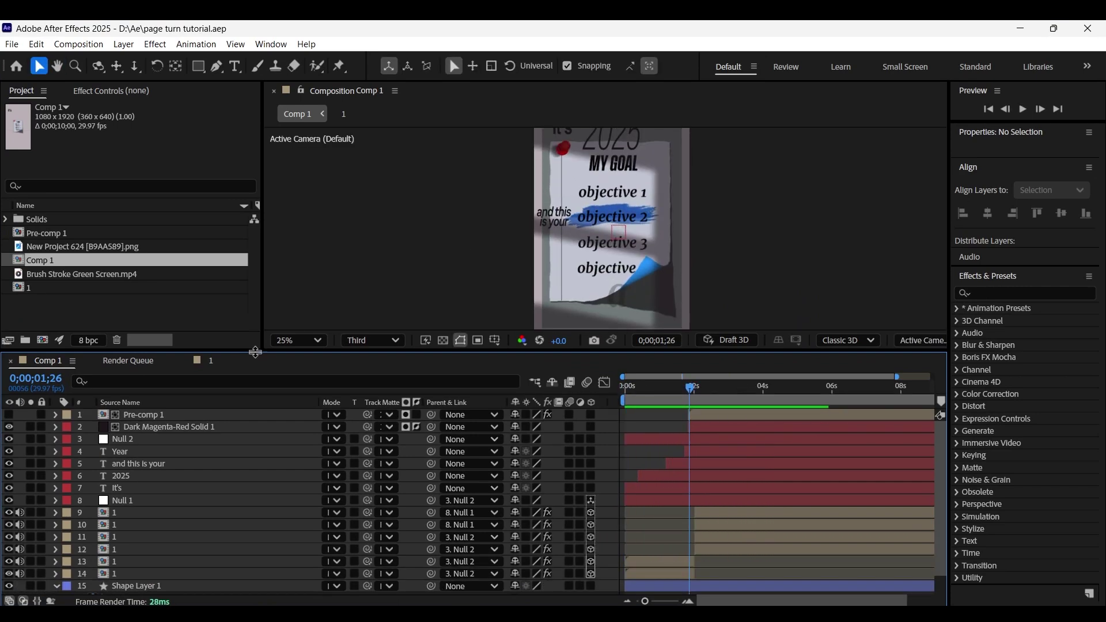
{"action": "left_click", "coordinate": [235, 66]}
{"action": "left_click", "coordinate": [574, 230]}
{"action": "type", "text": "no more waiting"}
{"action": "key", "text": "ctrl+a"}
{"action": "left_click_drag", "start_coordinate": [1003, 308], "coordinate": [931, 308]}
{"action": "scroll", "coordinate": [964, 443], "scroll_direction": "down", "scroll_amount": 10}
Step: Set the font of the words "no more" to Tempus Sans ITC
{"action": "left_click", "coordinate": [989, 218]}
{"action": "left_click", "coordinate": [582, 227]}
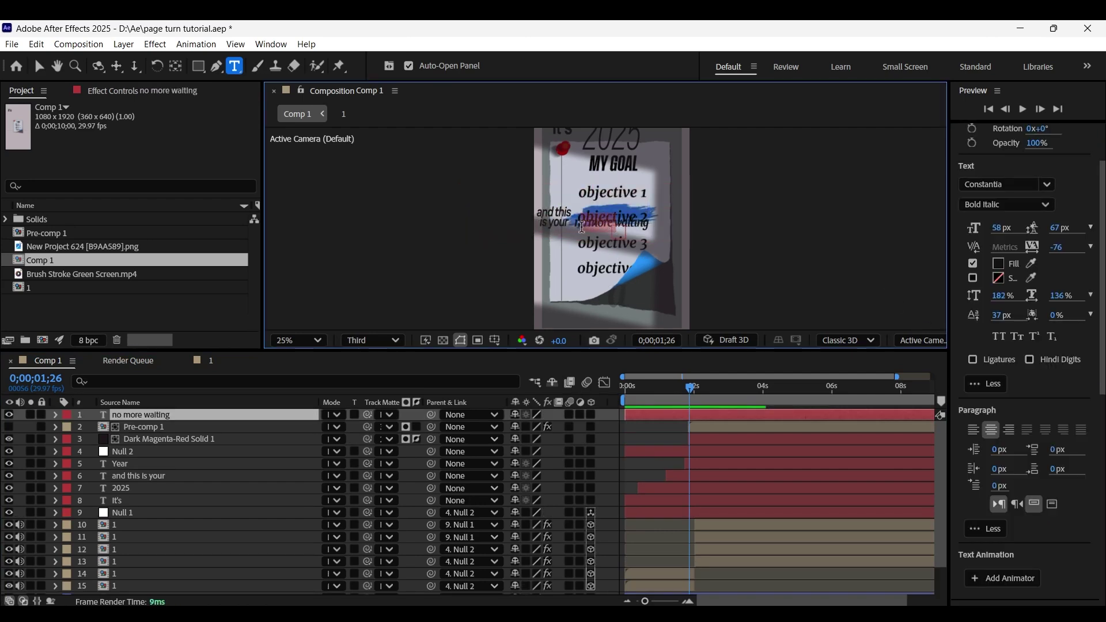
{"action": "left_click", "coordinate": [996, 183]}
{"action": "type", "text": "temp"}
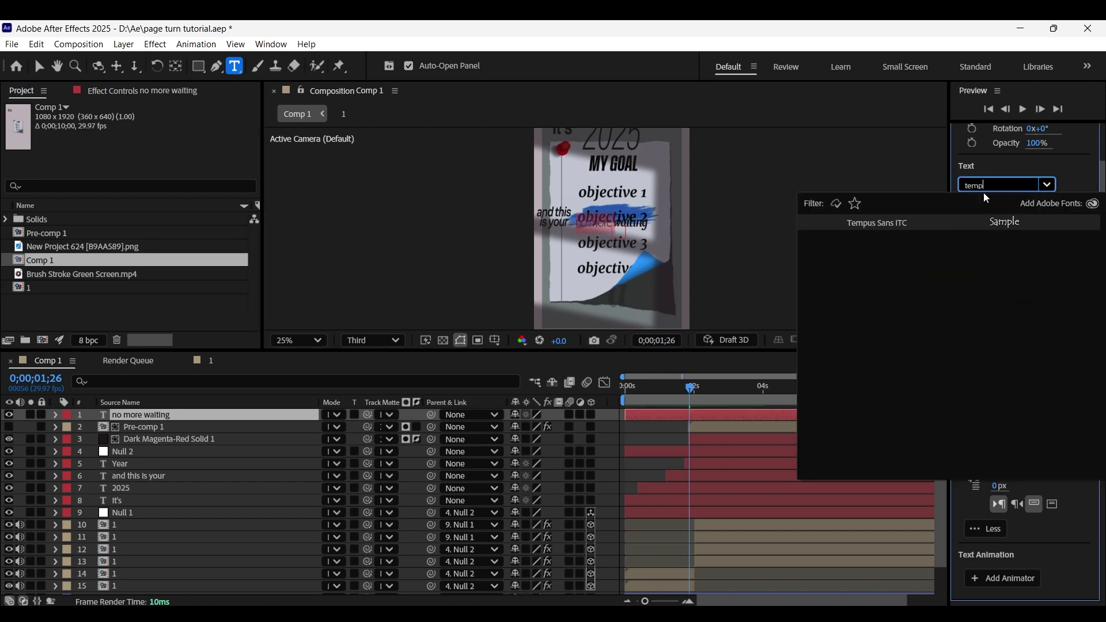
{"action": "key", "text": "Escape"}
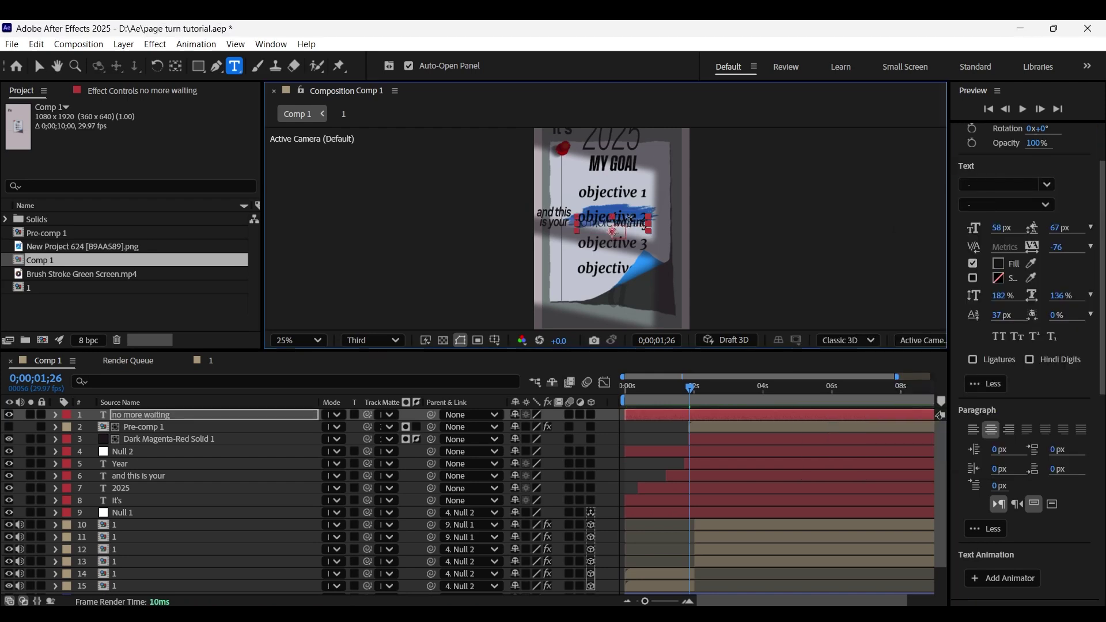
Step: Set the word "waiting" to the Viner Hand ITC font with a red fill
{"action": "left_click", "coordinate": [997, 180]}
{"action": "type", "text": "viner"}
{"action": "left_click", "coordinate": [864, 227]}
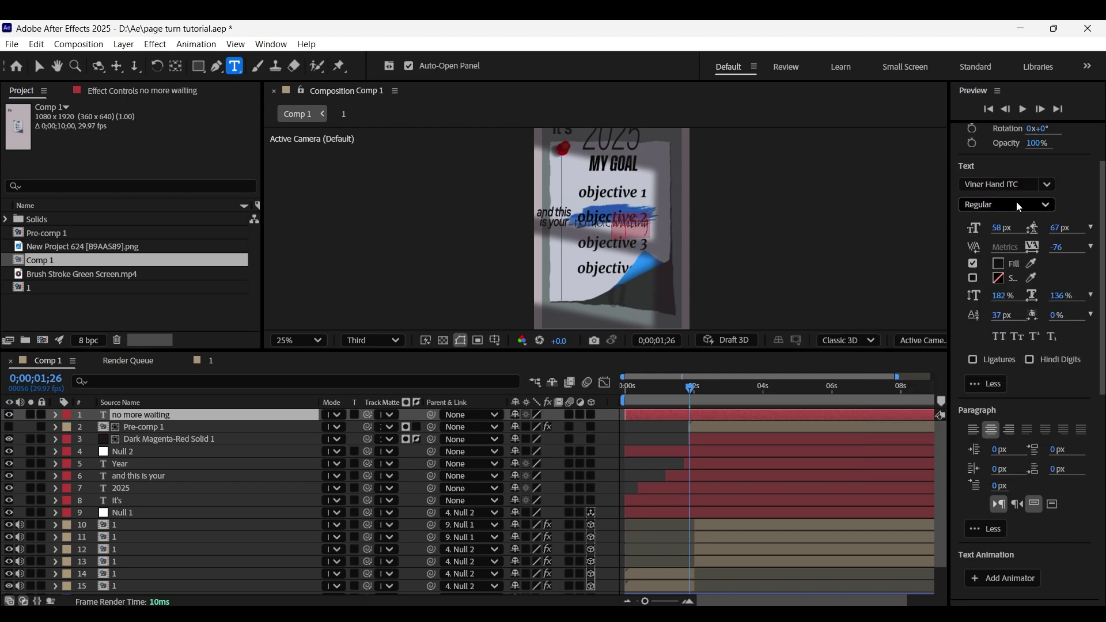
{"action": "left_click", "coordinate": [999, 263]}
{"action": "left_click", "coordinate": [696, 237]}
Step: Start the "no more waiting" layer at 0;00;01;25 and enlarge its font size to 79 px
{"action": "left_click_drag", "start_coordinate": [634, 387], "coordinate": [686, 382]}
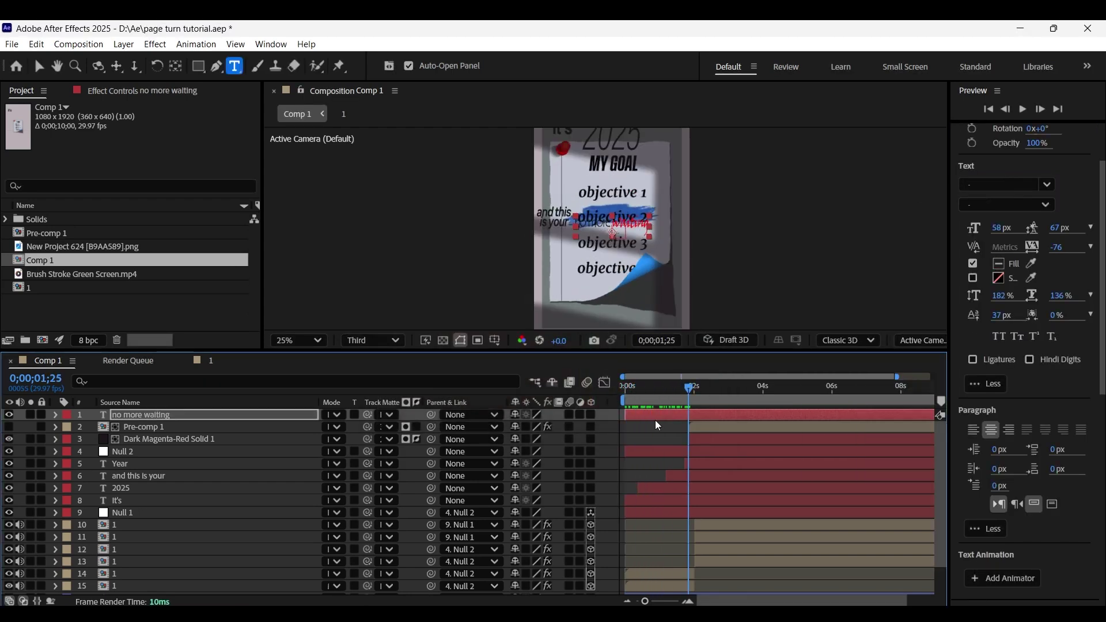
{"action": "left_click_drag", "start_coordinate": [655, 416], "coordinate": [708, 410]}
{"action": "left_click", "coordinate": [703, 384]}
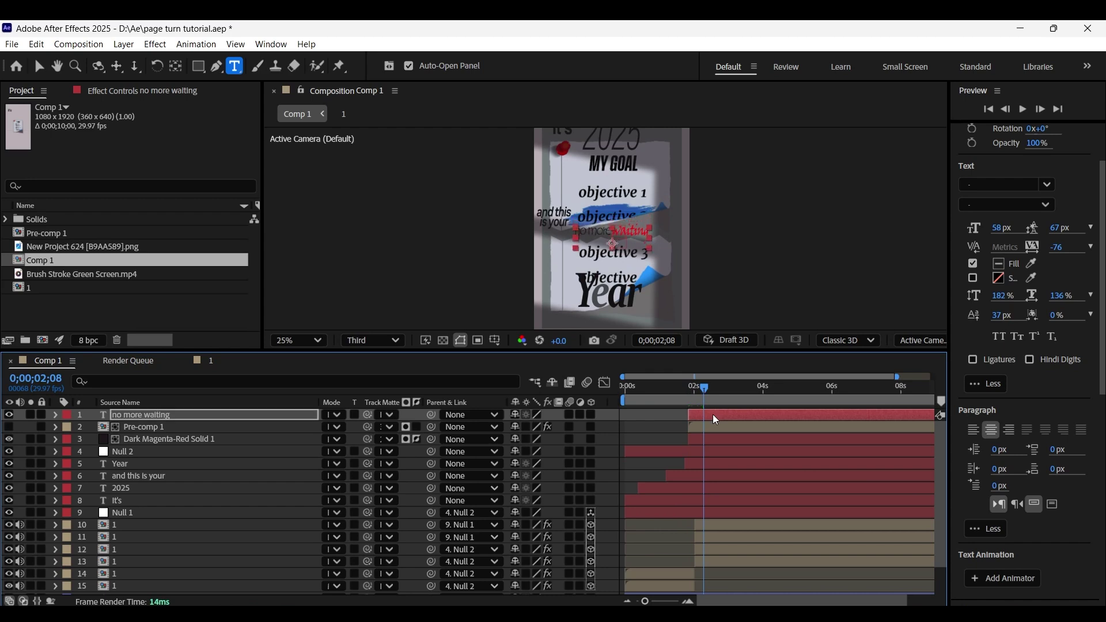
{"action": "left_click_drag", "start_coordinate": [1002, 228], "coordinate": [1015, 228]}
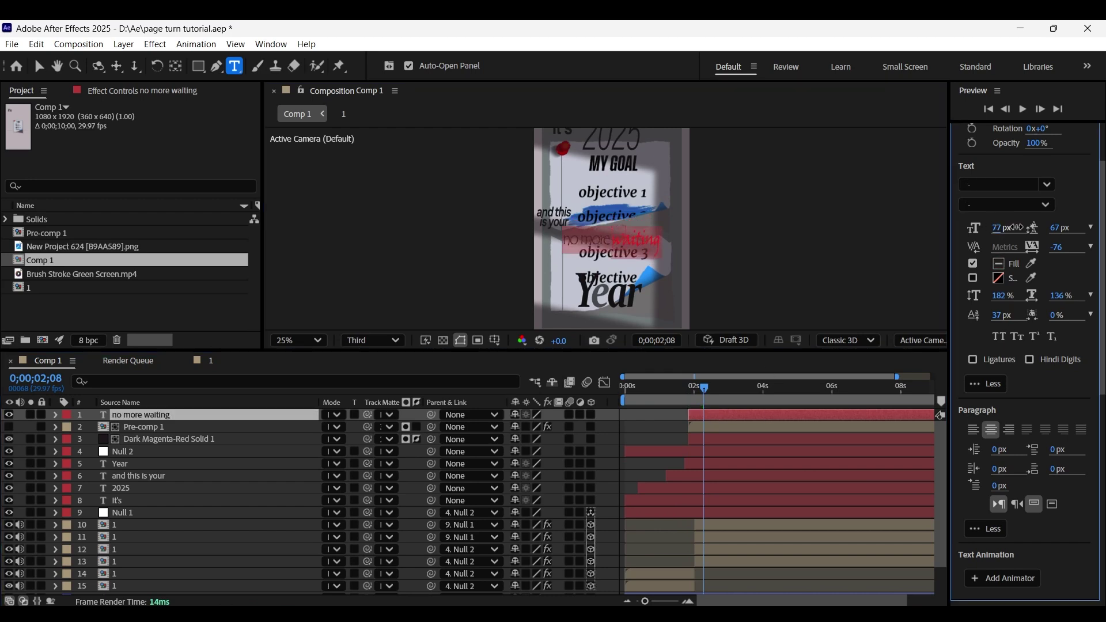
Step: Duplicate the "no more waiting" text below the original and change the copy to "no more doubting"
{"action": "left_click", "coordinate": [186, 415]}
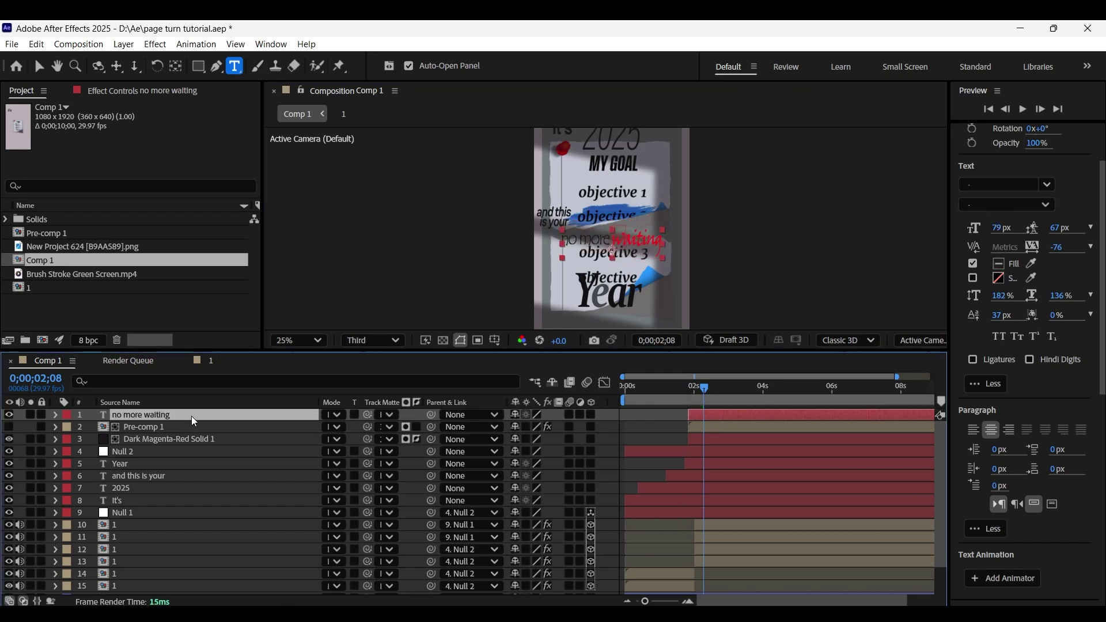
{"action": "key", "text": "ctrl+d"}
{"action": "double_click", "coordinate": [641, 259]}
{"action": "type", "text": "d"}
Step: Move both "no more" text layers beneath the note layers, just above Shape Layer 1, and preview from the start
{"action": "left_click", "coordinate": [170, 431], "text": "shift"}
{"action": "left_click_drag", "start_coordinate": [178, 418], "coordinate": [188, 559]}
{"action": "key", "text": "Home"}
{"action": "key", "text": "space"}
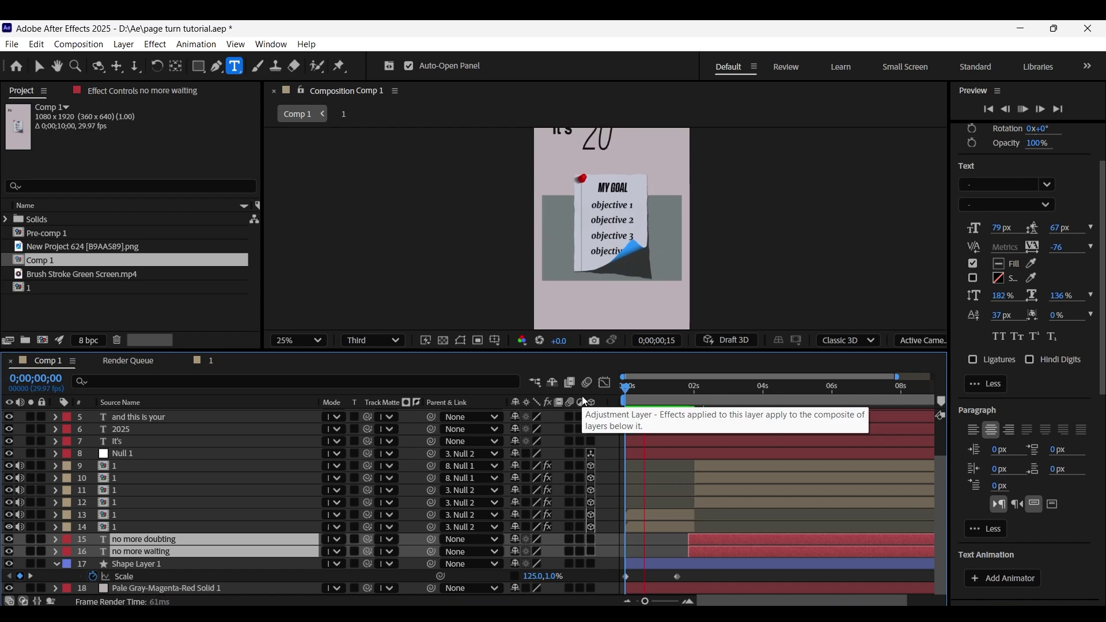
Step: Stagger the lines so "no more waiting" starts just before 2 seconds and "no more doubting" at about 2.7 seconds, then preview
{"action": "left_click_drag", "start_coordinate": [695, 539], "coordinate": [724, 538]}
{"action": "left_click", "coordinate": [690, 389]}
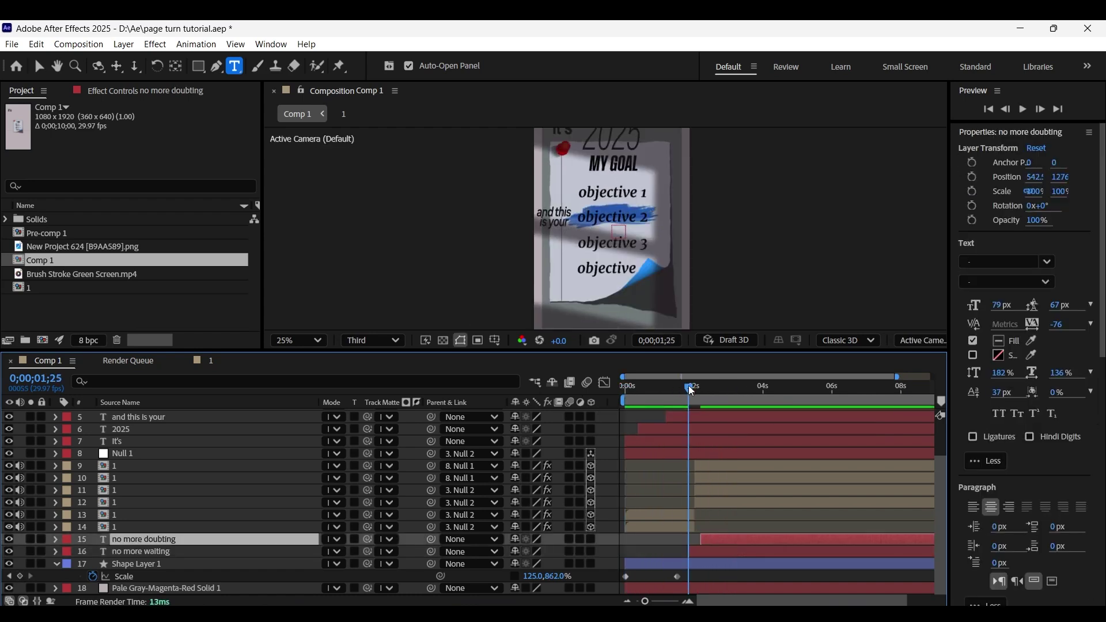
{"action": "left_click_drag", "start_coordinate": [688, 389], "coordinate": [690, 389]}
{"action": "left_click", "coordinate": [711, 550]}
{"action": "key", "text": "space"}
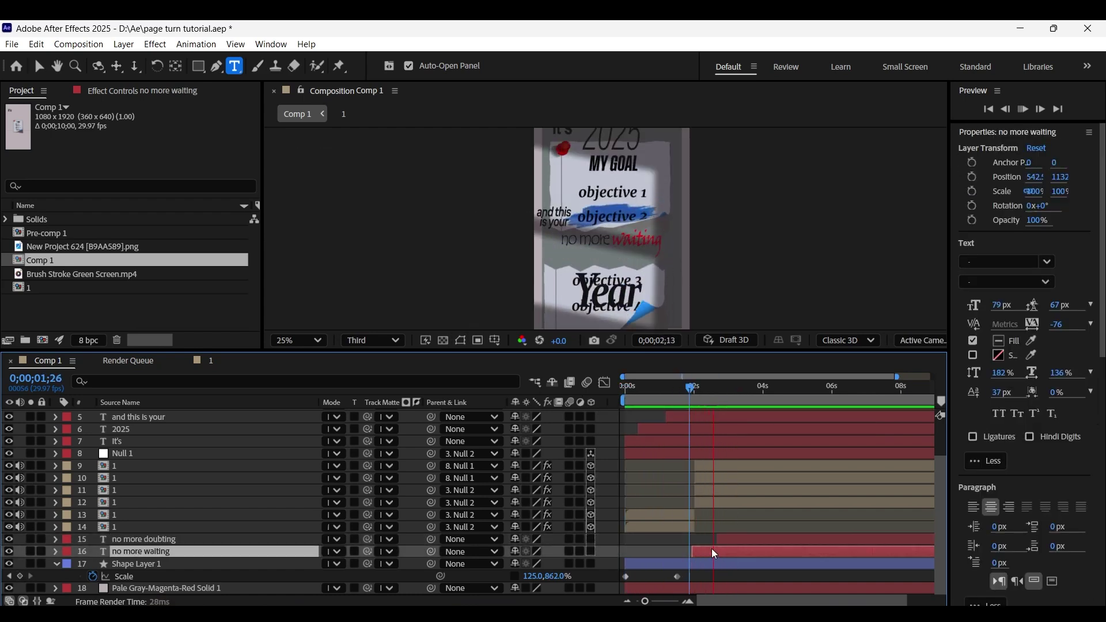
Step: Enlarge the composition view and play the finished animation from the beginning
{"action": "left_click_drag", "start_coordinate": [695, 349], "coordinate": [696, 466]}
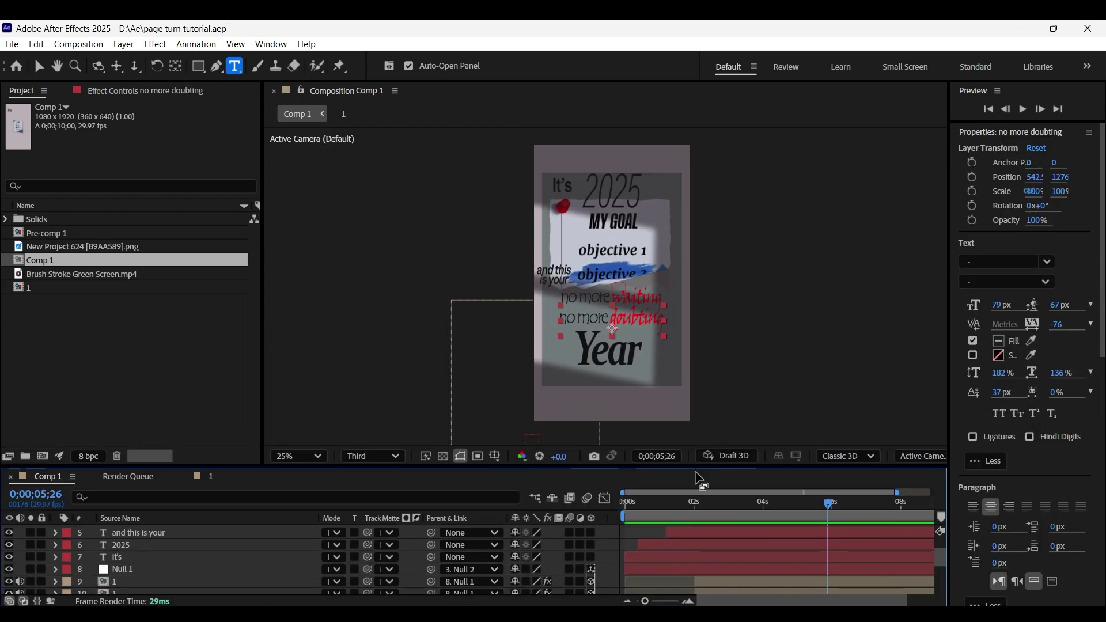
{"action": "key", "text": "Home"}
{"action": "key", "text": "space"}
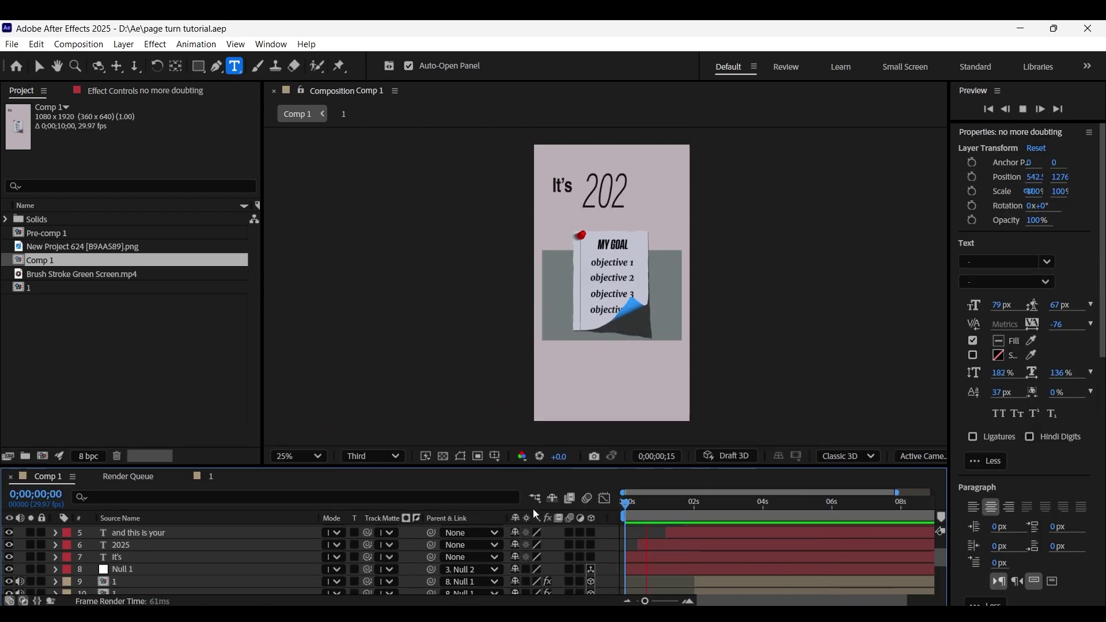